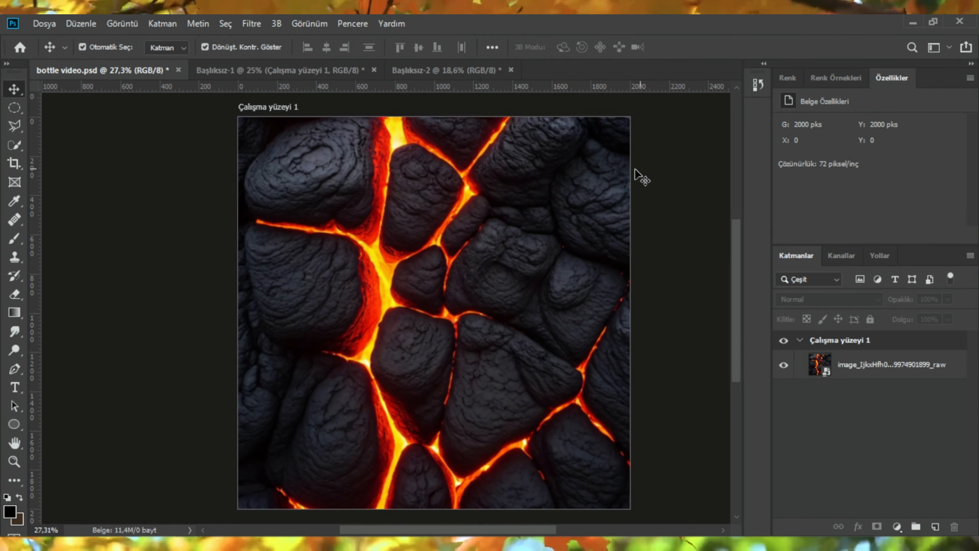
# Step: Add a clipped Brightness/Contrast adjustment to the lava image with brightness -10 and contrast 57
pyautogui.click(897, 526)
pyautogui.click(898, 322)
pyautogui.keyDown('alt'); pyautogui.click(814, 380); pyautogui.keyUp('alt')
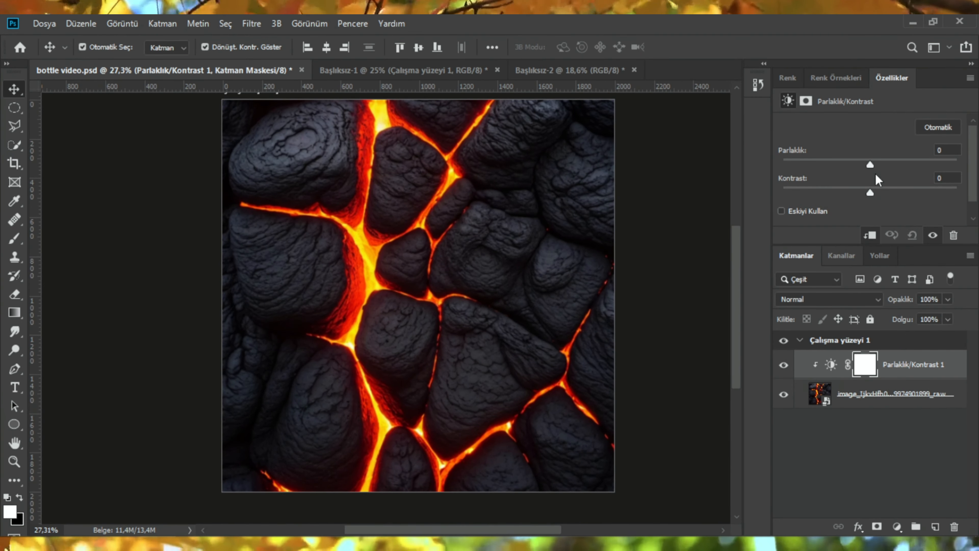
pyautogui.moveTo(870, 165)
pyautogui.mouseDown()
pyautogui.moveTo(881, 166)
pyautogui.moveTo(863, 165)
pyautogui.mouseUp()
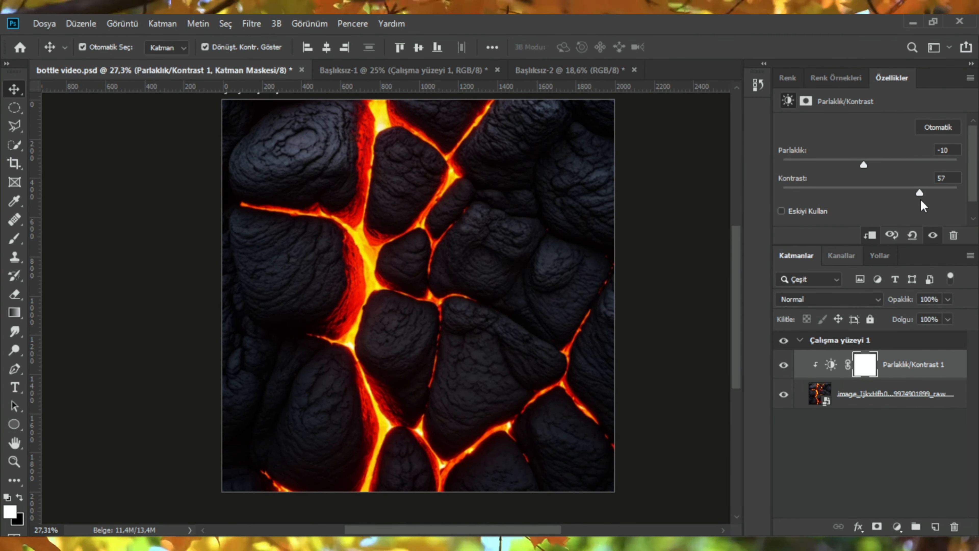
# Step: Add a clipped Levels adjustment above the lava image with black input 24 and midtone 1.03
pyautogui.click(876, 404)
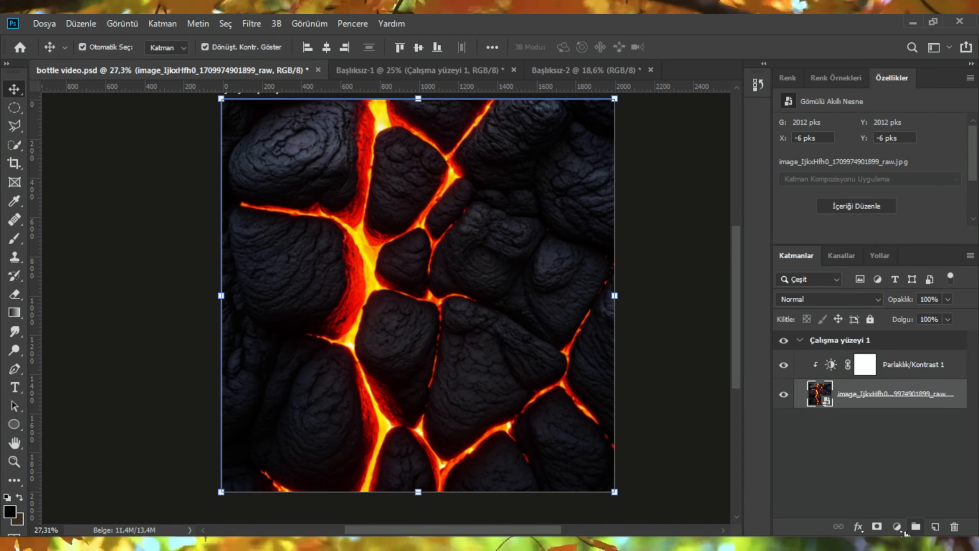
pyautogui.click(903, 529)
pyautogui.click(904, 334)
pyautogui.moveTo(804, 194); pyautogui.dragTo(817, 194)
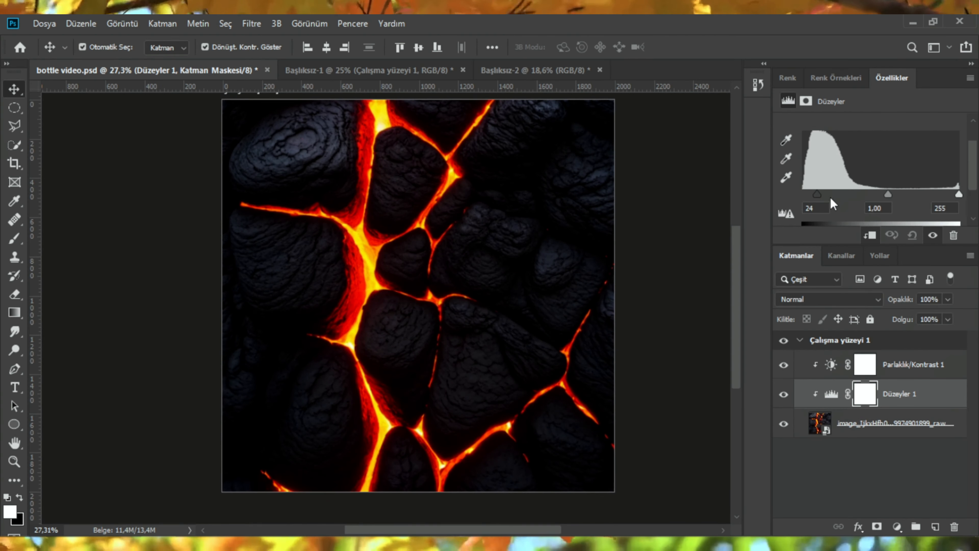
pyautogui.moveTo(888, 194); pyautogui.dragTo(886, 194)
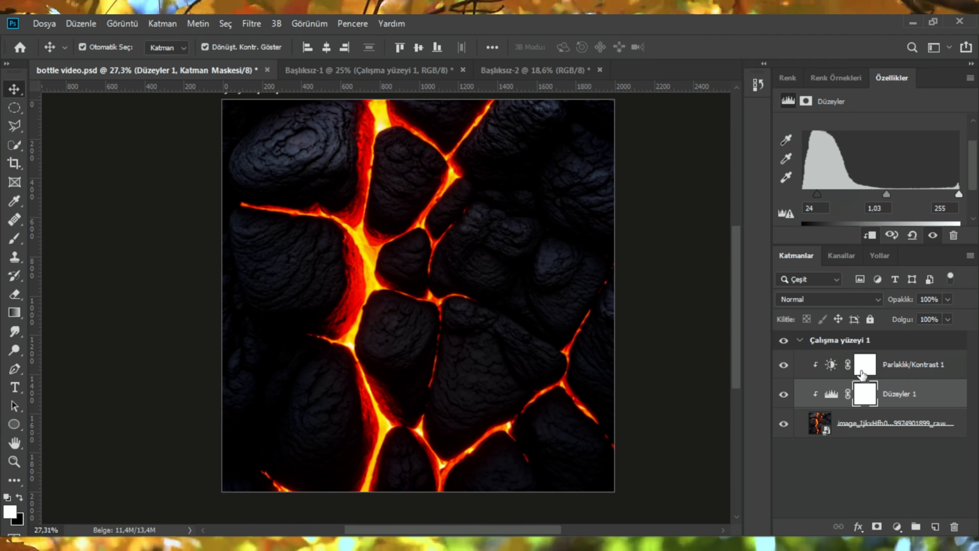
# Step: Invert the Levels mask and paint white along the lava image's left and right edges
pyautogui.click(865, 394)
pyautogui.hotkey('ctrl', 'i')
pyautogui.press('b')
pyautogui.scroll(-2, 361, 328)
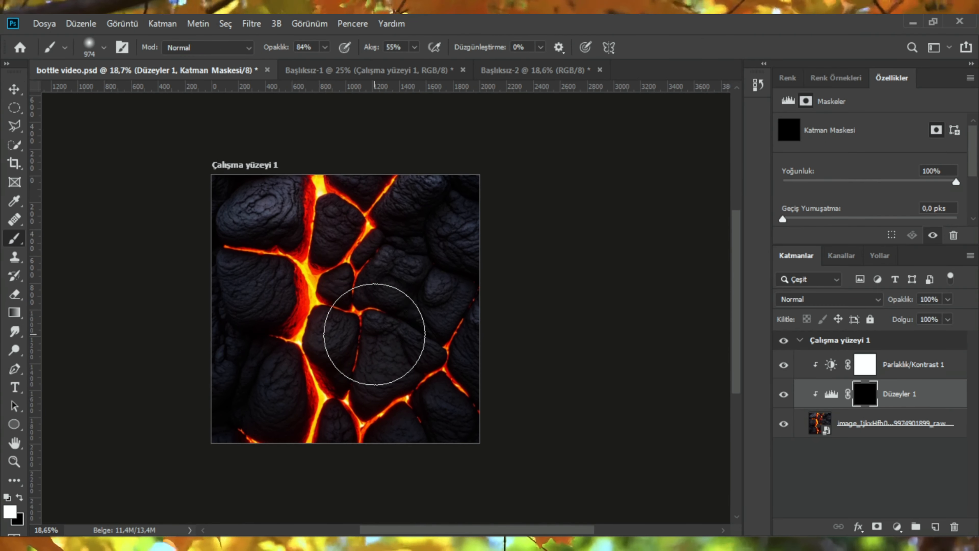
pyautogui.moveTo(231, 200); pyautogui.dragTo(213, 476)
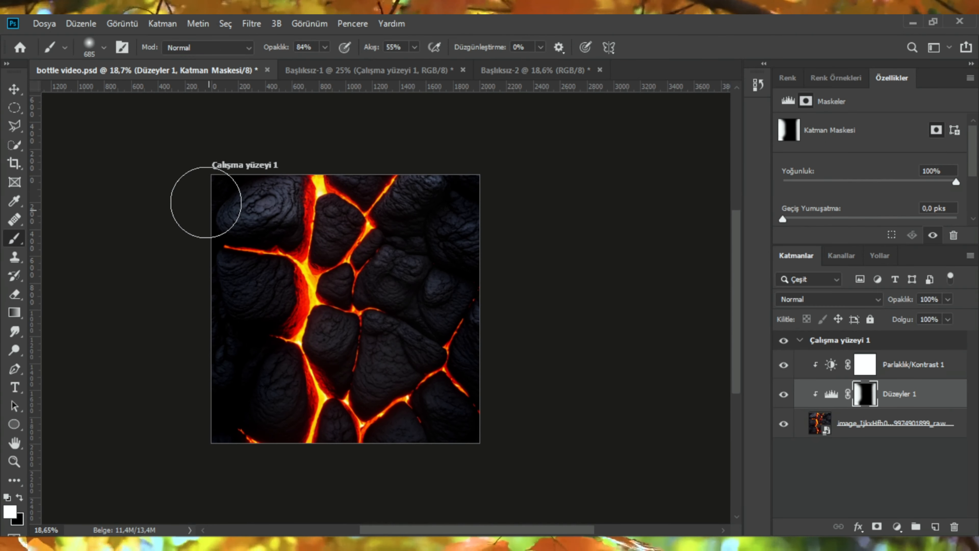
pyautogui.moveTo(541, 245); pyautogui.dragTo(496, 456)
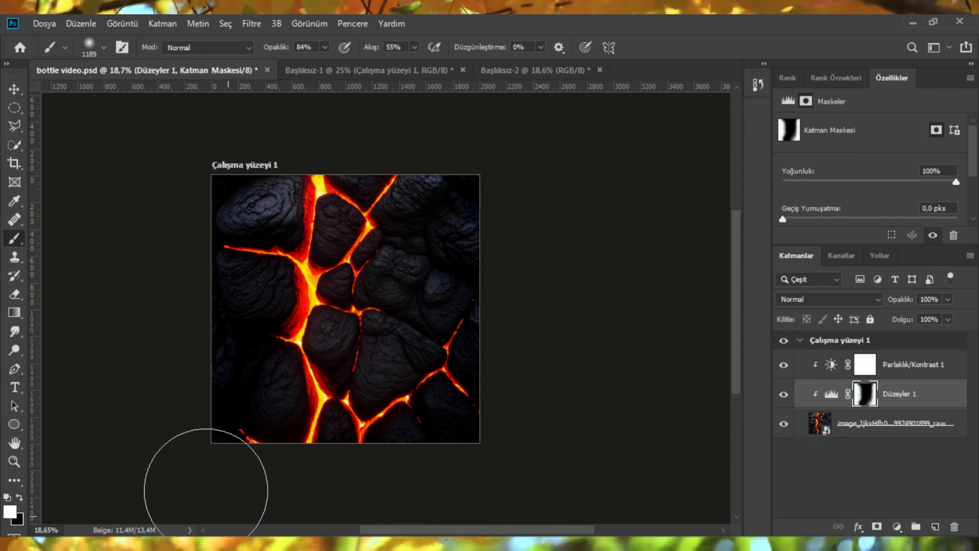
pyautogui.scroll(4, 424, 347)
pyautogui.scroll(-2, 463, 356)
pyautogui.scroll(3, 439, 293)
pyautogui.scroll(-3, 443, 295)
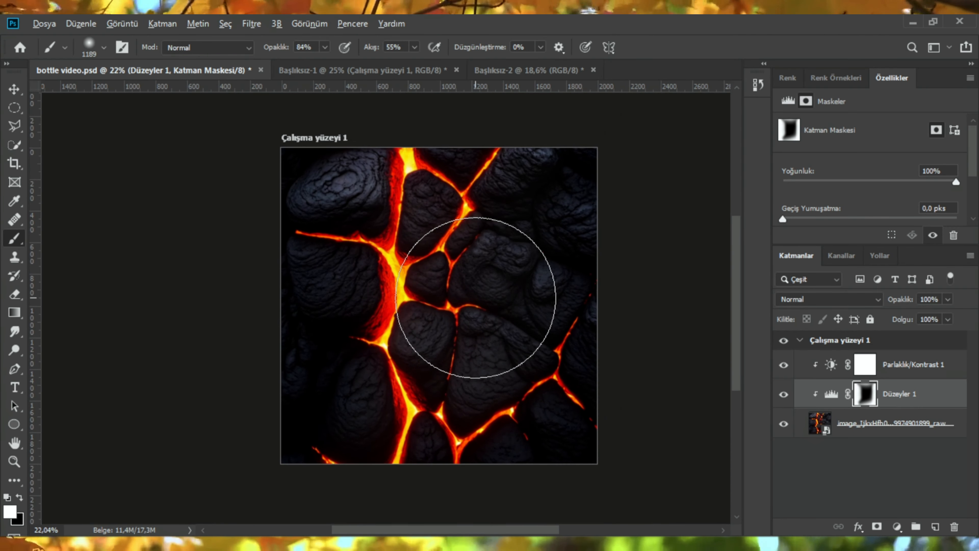
# Step: Bring the Jack Daniel's bottle from the other document, scale it to about 127%, rotate it about 8.4° and commit
pyautogui.scroll(1, 472, 301)
pyautogui.click(369, 70)
pyautogui.press('v')
pyautogui.moveTo(420, 309); pyautogui.dragTo(309, 166)
pyautogui.moveTo(486, 308); pyautogui.dragTo(572, 323)
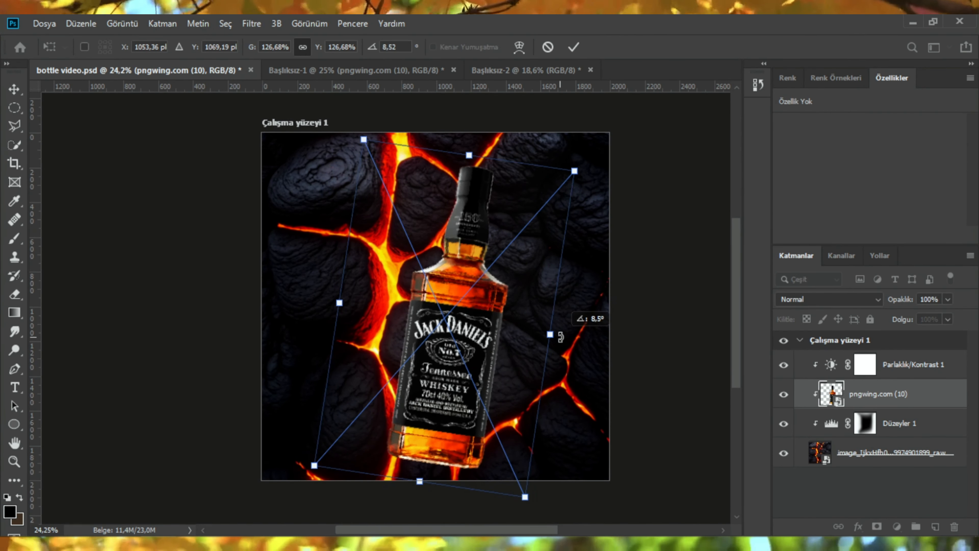
pyautogui.moveTo(472, 254)
pyautogui.mouseDown()
pyautogui.moveTo(462, 214)
pyautogui.moveTo(476, 246)
pyautogui.mouseUp()
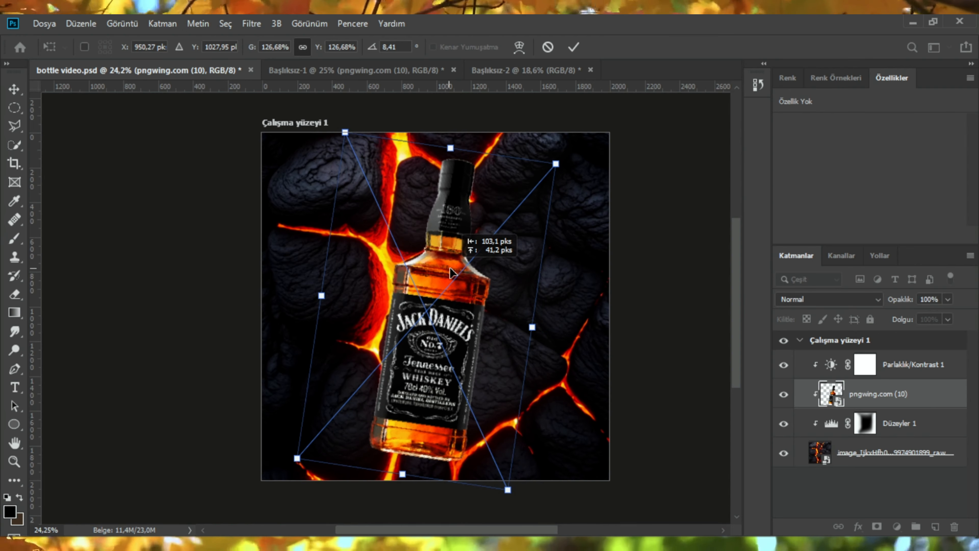
pyautogui.click(574, 46)
# Step: Move the bottle layer to the top of the artboard's layer stack, above the Brightness/Contrast adjustment
pyautogui.scroll(2, 451, 297)
pyautogui.scroll(-3, 451, 293)
pyautogui.scroll(1, 424, 297)
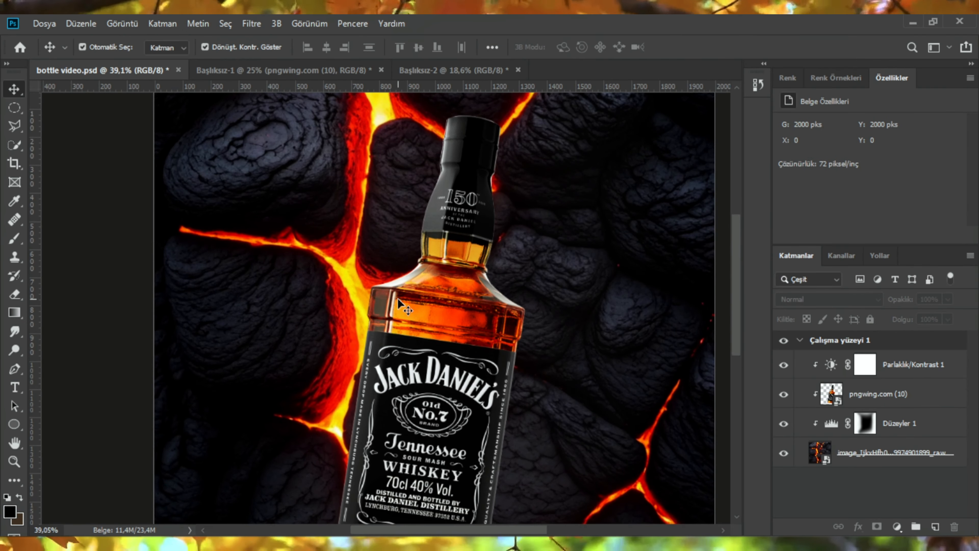
pyautogui.scroll(-2, 399, 300)
pyautogui.scroll(-1, 399, 331)
pyautogui.scroll(2, 399, 341)
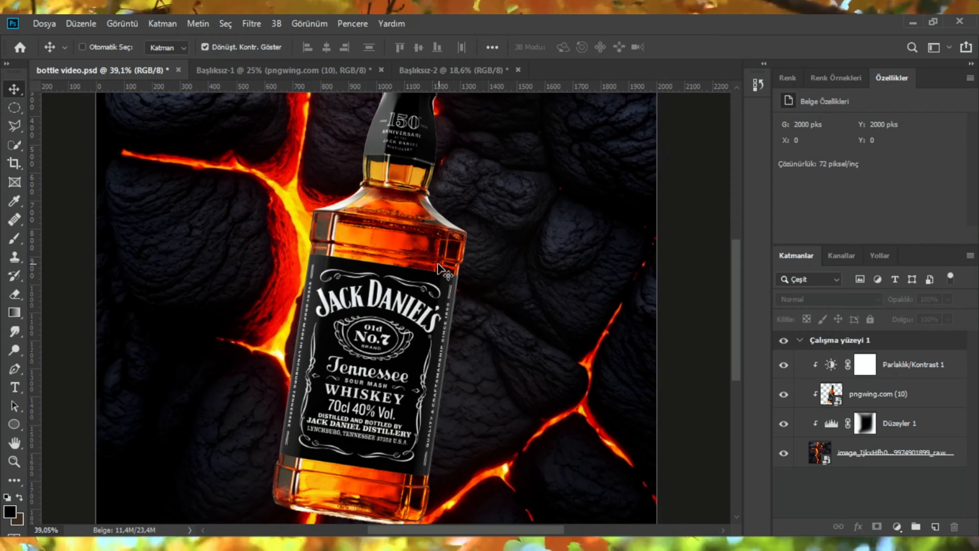
pyautogui.scroll(-2, 399, 340)
pyautogui.moveTo(853, 397); pyautogui.dragTo(851, 353)
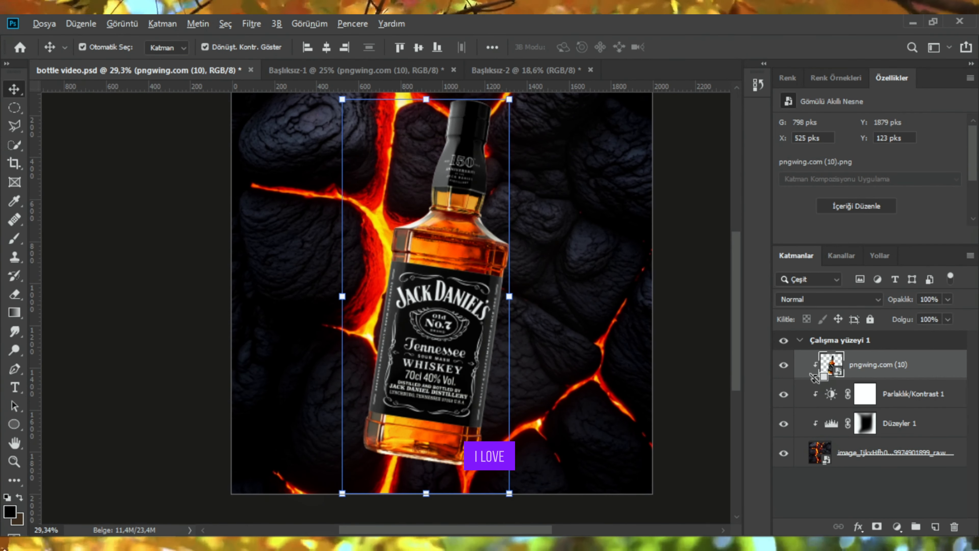
pyautogui.scroll(-2, 413, 293)
# Step: Group the two adjustments and the lava image and name the group Background
pyautogui.click(904, 398)
pyautogui.keyDown('shift'); pyautogui.click(871, 455); pyautogui.keyUp('shift')
pyautogui.hotkey('ctrl', 'g')
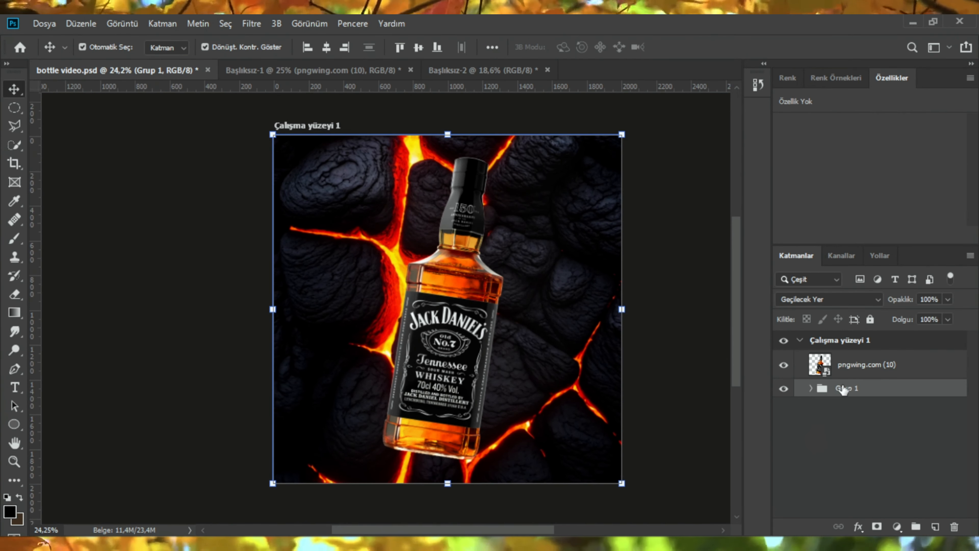
pyautogui.write('Background')
pyautogui.press('Return')
# Step: Add a clipped Hue/Saturation adjustment above the bottle with hue -7 and saturation +55
pyautogui.click(843, 373)
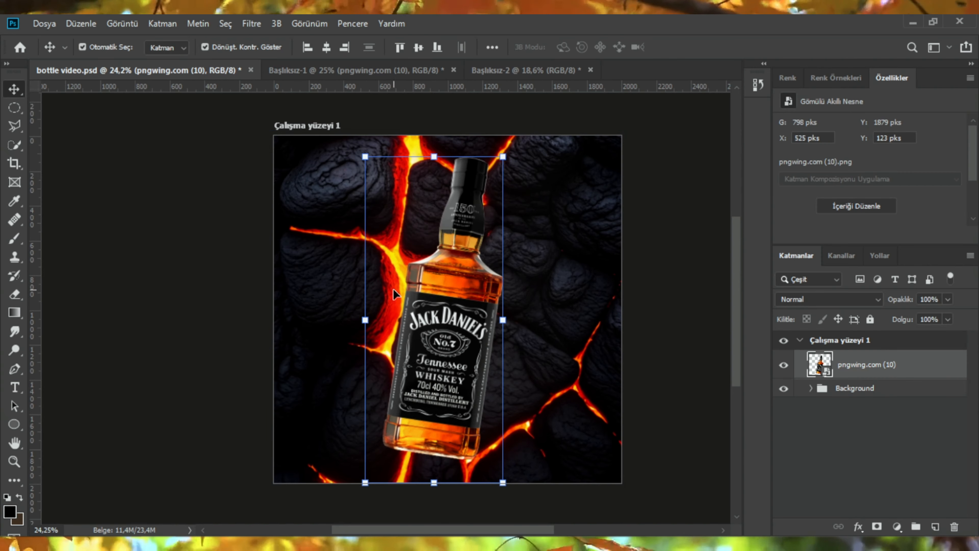
pyautogui.scroll(2, 462, 256)
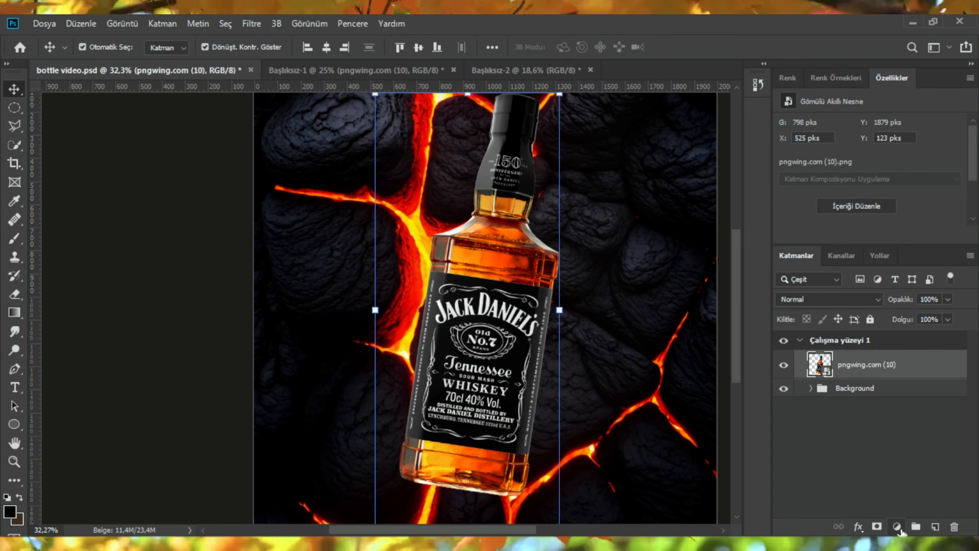
pyautogui.click(897, 526)
pyautogui.click(900, 396)
pyautogui.moveTo(869, 197); pyautogui.dragTo(863, 170)
# Step: Examine the recolored bottle at different zoom levels
pyautogui.scroll(-2, 717, 225)
pyautogui.scroll(3, 716, 226)
pyautogui.scroll(-3, 446, 260)
pyautogui.scroll(2, 458, 264)
pyautogui.scroll(-2, 481, 266)
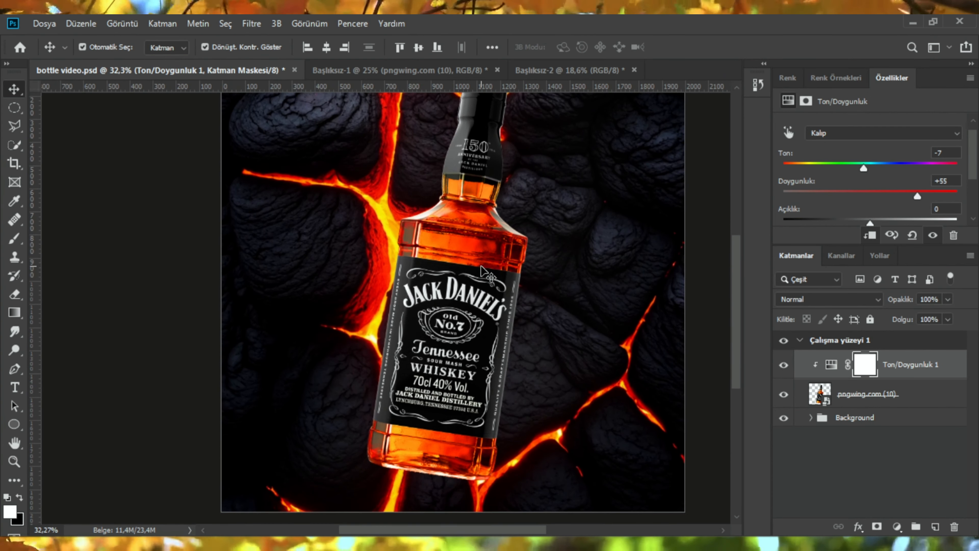
pyautogui.scroll(3, 470, 268)
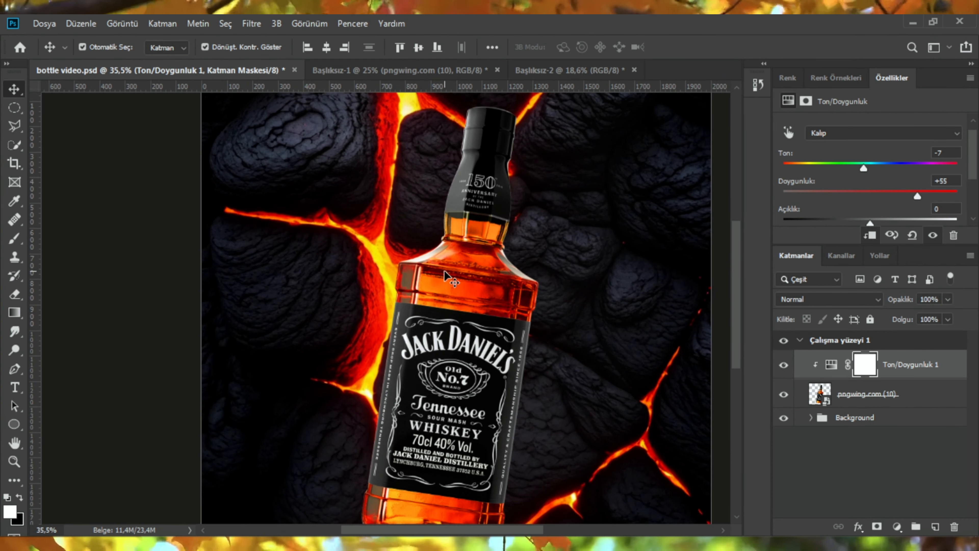
pyautogui.scroll(-1, 446, 272)
# Step: Add a clipped Solid Color fill above the bottle using a yellow sampled from the lava
pyautogui.click(843, 400)
pyautogui.scroll(-3, 516, 264)
pyautogui.click(893, 528)
pyautogui.click(911, 276)
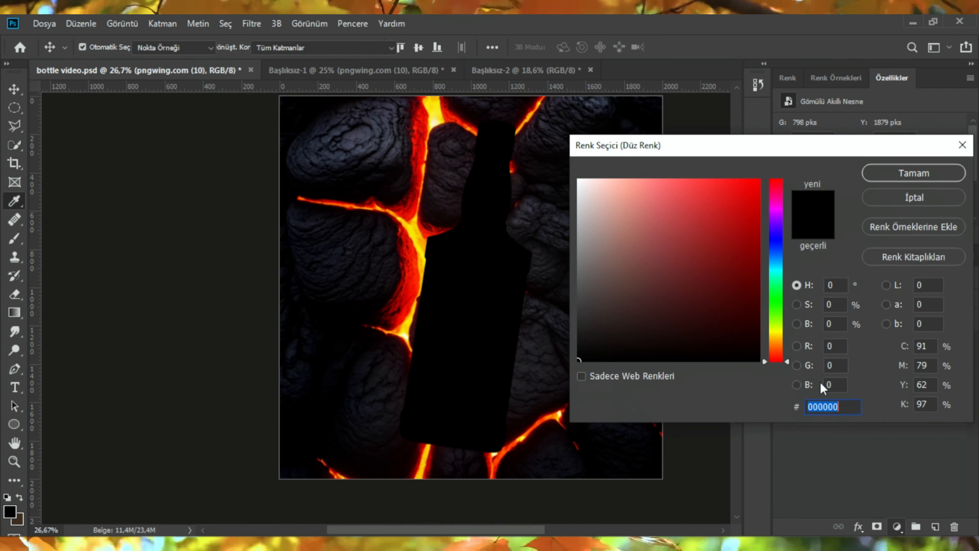
pyautogui.click(422, 232)
pyautogui.click(902, 173)
# Step: Add a second clipped Solid Color fill above the bottle using an orange-red sampled from the lava
pyautogui.click(863, 426)
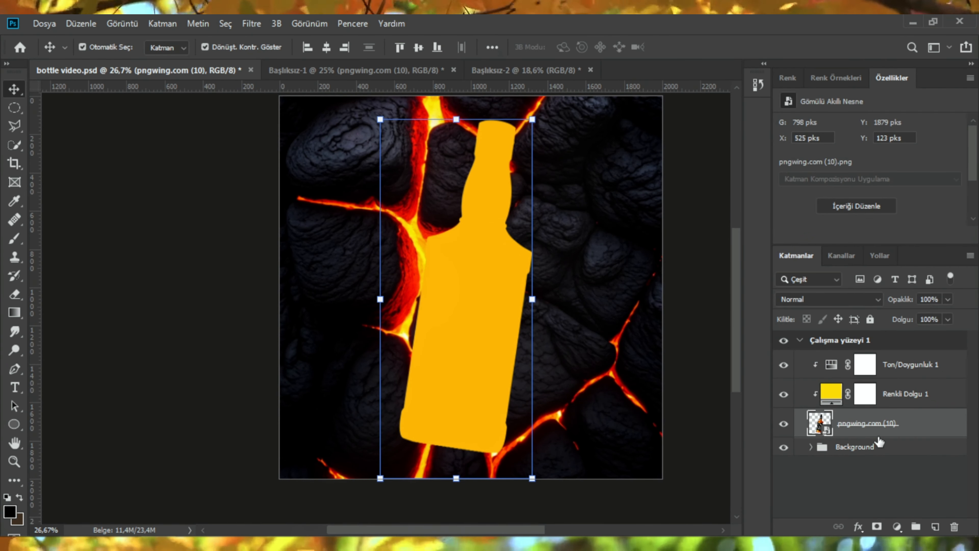
pyautogui.click(896, 526)
pyautogui.click(911, 275)
pyautogui.click(414, 256)
pyautogui.click(898, 173)
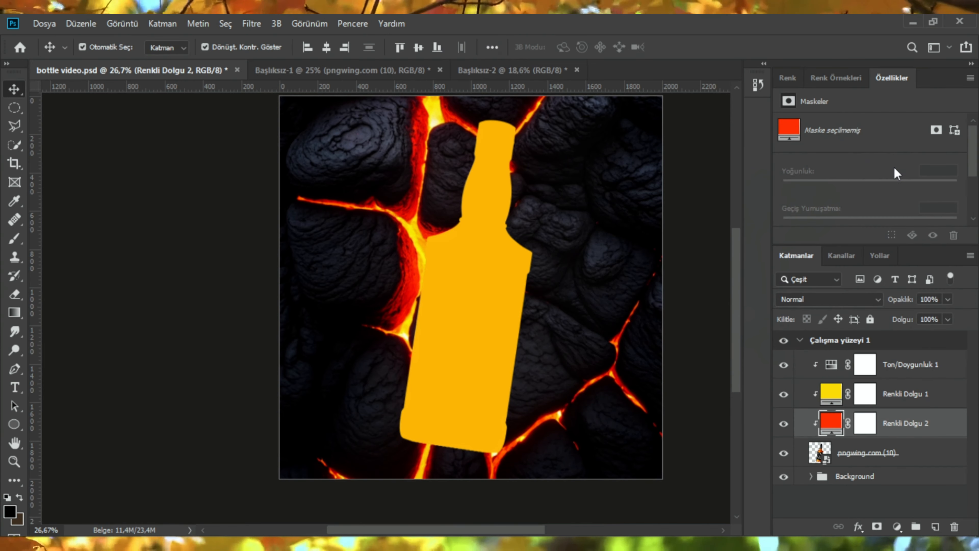
# Step: Invert the masks of both Solid Color fill layers
pyautogui.click(857, 448)
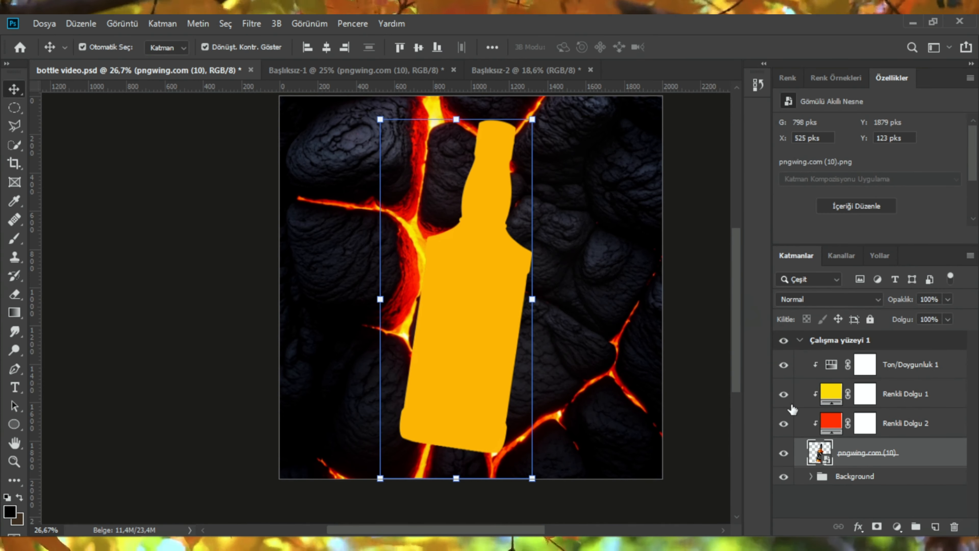
pyautogui.click(865, 393)
pyautogui.hotkey('ctrl', 'i')
pyautogui.click(864, 423)
pyautogui.hotkey('ctrl', 'i')
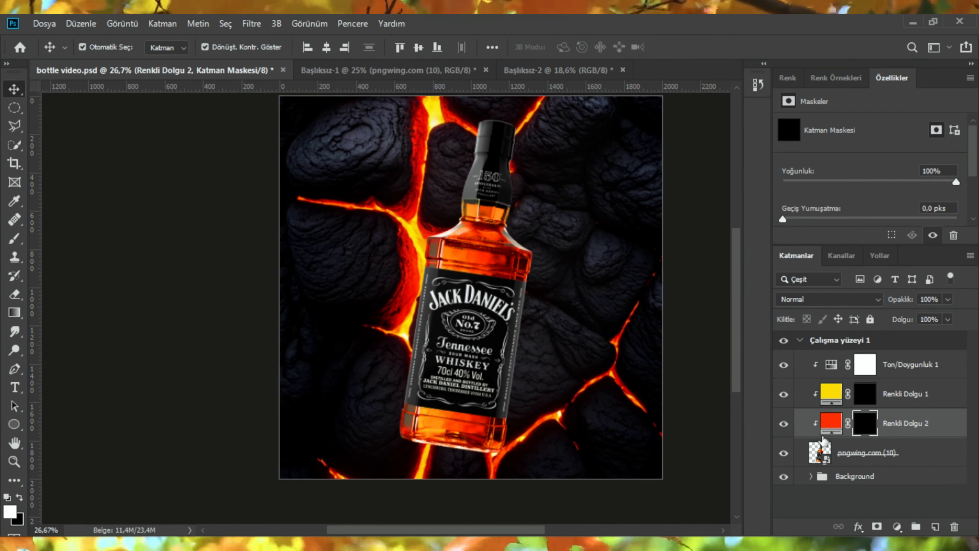
# Step: Paint white on the yellow fill's mask along the bottle's left shoulder edge with the Brush tool
pyautogui.press('b')
pyautogui.keyDown('alt'); pyautogui.moveTo(454, 247); pyautogui.dragTo(439, 220); pyautogui.keyUp('alt')
pyautogui.keyDown('alt'); pyautogui.scroll(3, 438, 219); pyautogui.keyUp('alt')
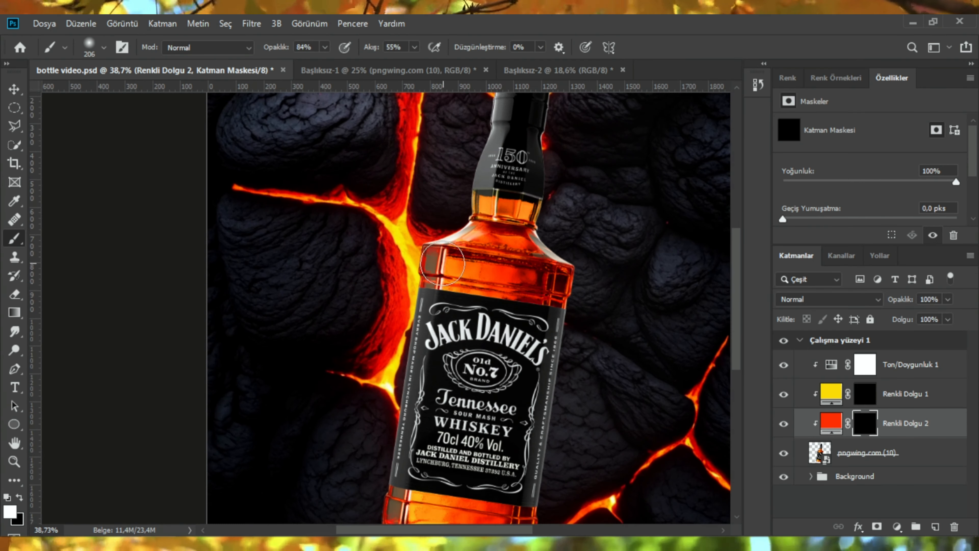
pyautogui.hotkey('alt', ']')
pyautogui.keyDown('alt'); pyautogui.scroll(7, 416, 268); pyautogui.keyUp('alt')
pyautogui.keyDown('alt'); pyautogui.moveTo(459, 277); pyautogui.dragTo(434, 283); pyautogui.keyUp('alt')
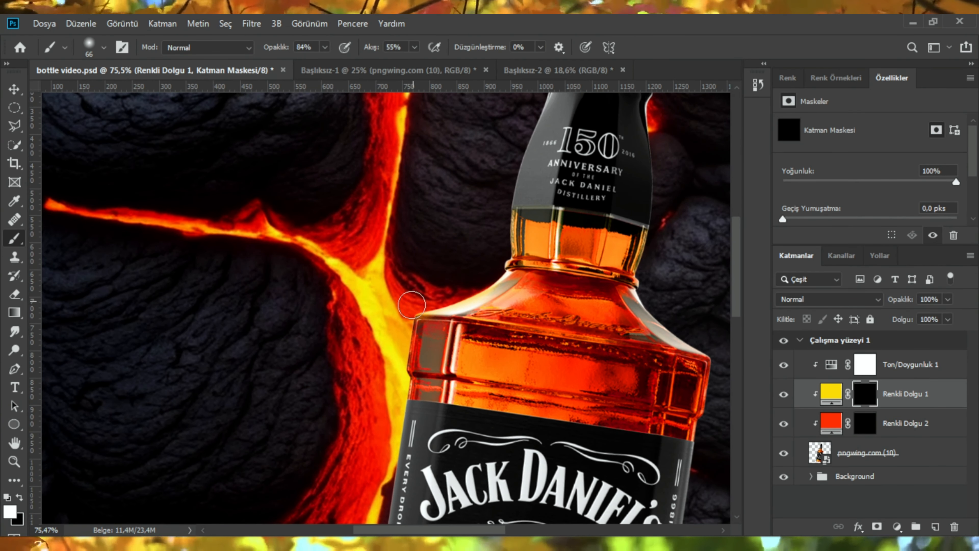
pyautogui.moveTo(394, 365)
pyautogui.mouseDown()
pyautogui.moveTo(392, 403)
pyautogui.moveTo(390, 373)
pyautogui.mouseUp()
# Step: Paint another stroke at the bottle's shoulder edge on the yellow fill mask and undo it
pyautogui.keyDown('alt'); pyautogui.scroll(3, 401, 277); pyautogui.keyUp('alt')
pyautogui.keyDown('alt'); pyautogui.moveTo(429, 275); pyautogui.dragTo(415, 274); pyautogui.keyUp('alt')
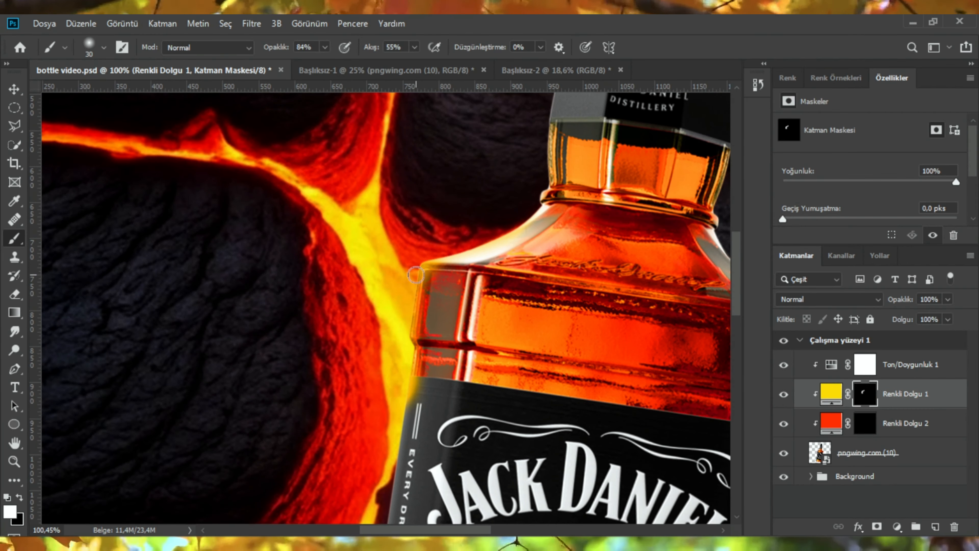
pyautogui.keyDown('alt'); pyautogui.scroll(-3, 394, 417); pyautogui.keyUp('alt')
pyautogui.keyDown('alt'); pyautogui.scroll(4, 498, 221); pyautogui.keyUp('alt')
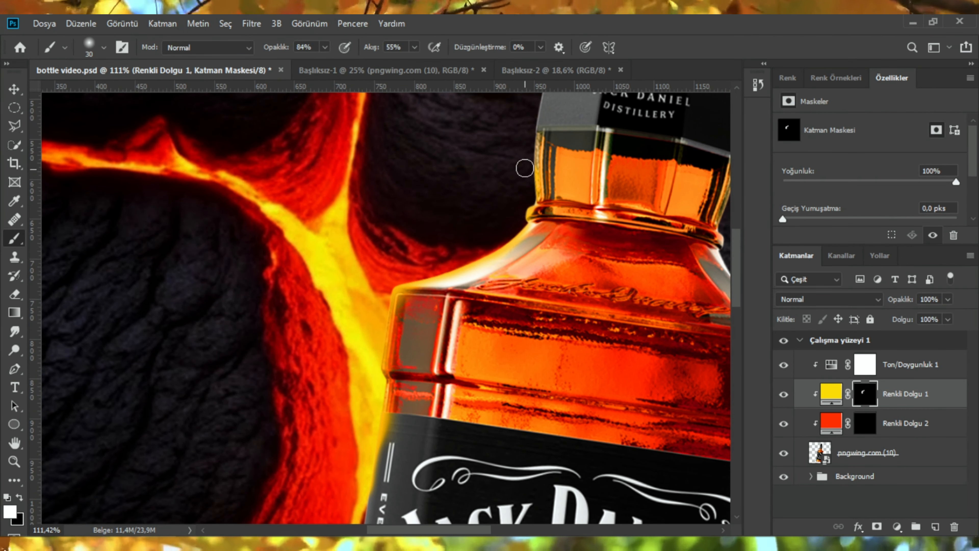
pyautogui.scroll(-3, 384, 292)
pyautogui.press('x')
pyautogui.scroll(5, 394, 274)
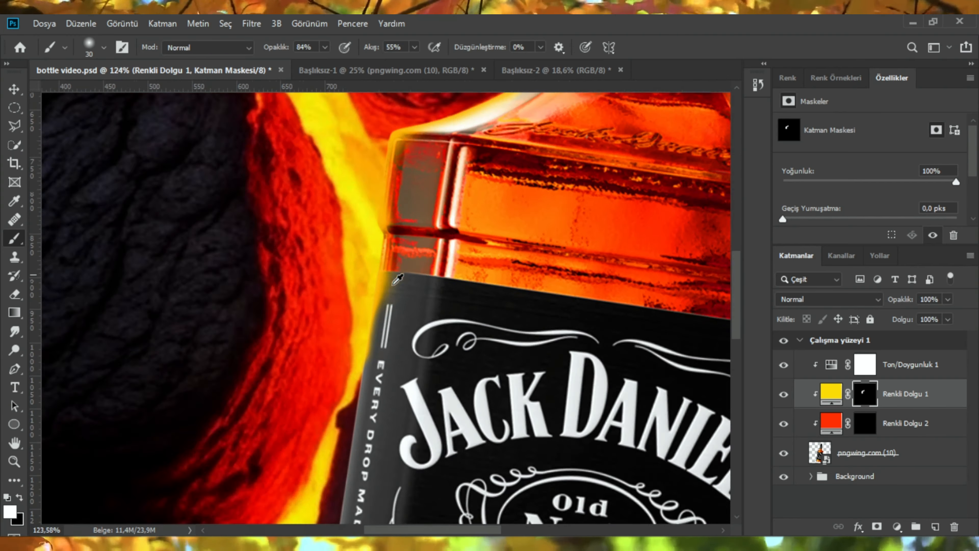
pyautogui.keyDown('alt'); pyautogui.scroll(-2, 410, 255); pyautogui.keyUp('alt')
pyautogui.press('x')
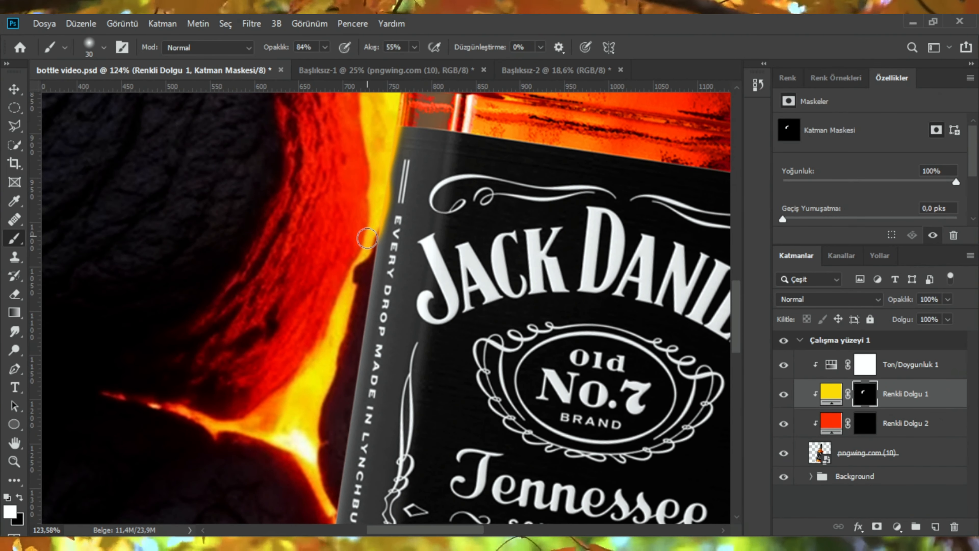
pyautogui.hotkey('ctrl', 'z')
# Step: Paint yellow glow on the fill mask along the left edge of the bottle's label
pyautogui.keyDown('alt'); pyautogui.scroll(-1, 407, 243); pyautogui.keyUp('alt')
pyautogui.moveTo(407, 243)
pyautogui.mouseDown()
pyautogui.moveTo(478, 272)
pyautogui.moveTo(478, 283)
pyautogui.mouseUp()
pyautogui.moveTo(471, 182); pyautogui.dragTo(456, 240)
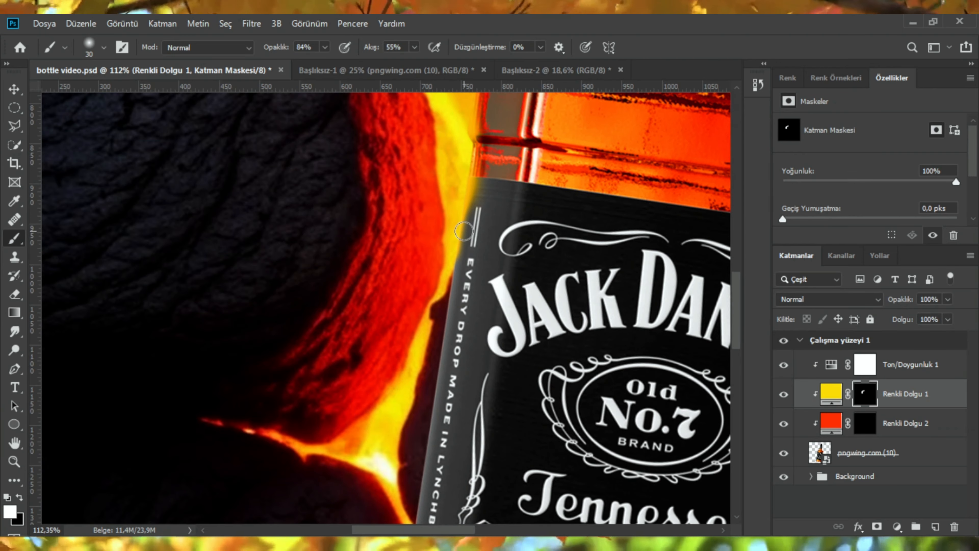
# Step: Paint across the bottle's left side on the yellow fill mask with a larger brush
pyautogui.keyDown('alt'); pyautogui.scroll(2, 463, 231); pyautogui.keyUp('alt')
pyautogui.press('x')
pyautogui.keyDown('alt'); pyautogui.scroll(-5, 474, 338); pyautogui.keyUp('alt')
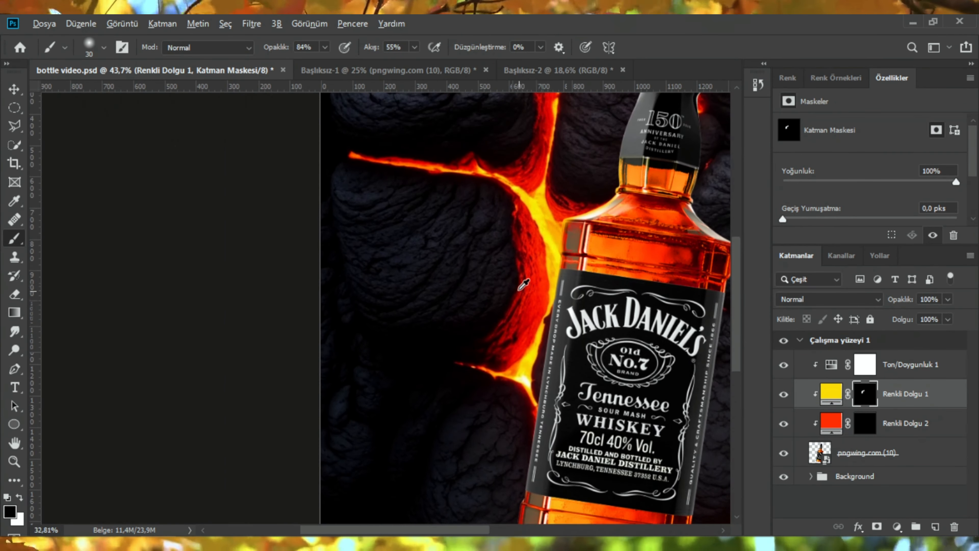
pyautogui.keyDown('alt'); pyautogui.moveTo(458, 296); pyautogui.dragTo(493, 295); pyautogui.keyUp('alt')
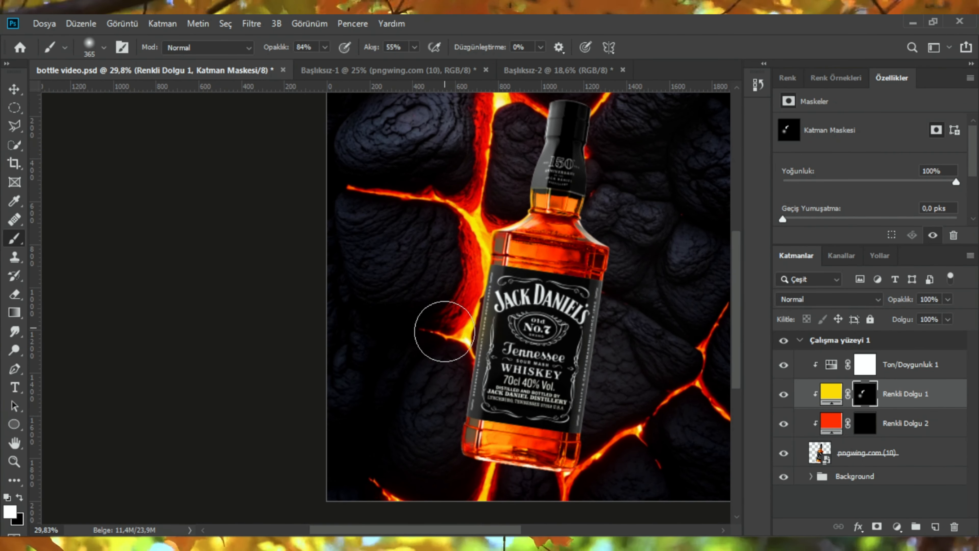
# Step: Paint another white stroke on the yellow fill's mask beside the bottle's left shoulder
pyautogui.keyDown('alt'); pyautogui.scroll(-1, 439, 303); pyautogui.keyUp('alt')
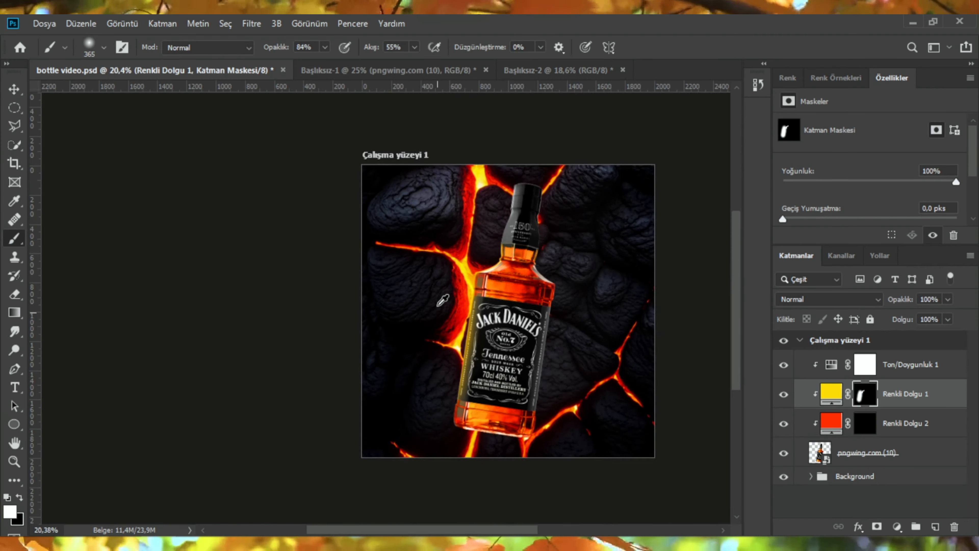
pyautogui.keyDown('alt'); pyautogui.scroll(5, 463, 281); pyautogui.keyUp('alt')
pyautogui.keyDown('alt'); pyautogui.moveTo(488, 252); pyautogui.dragTo(464, 257); pyautogui.keyUp('alt')
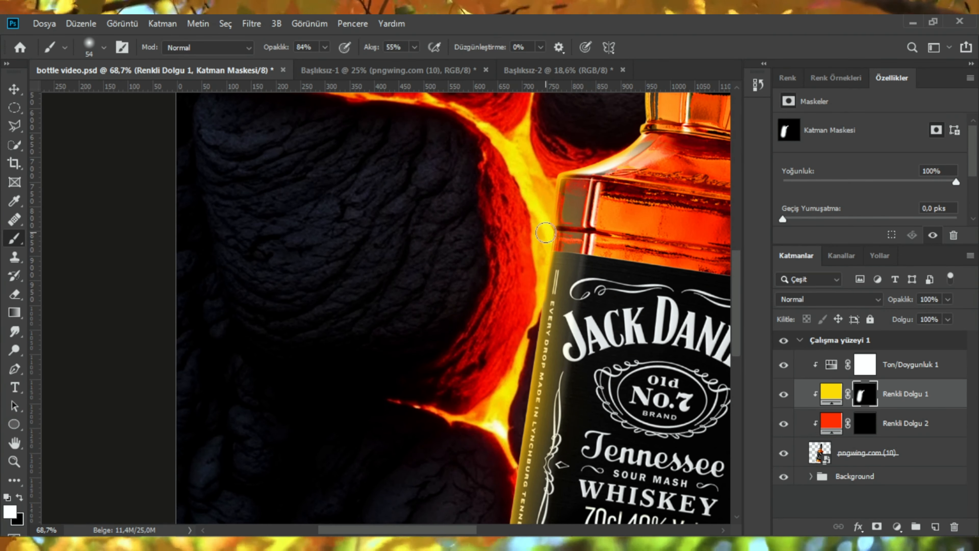
# Step: Paint a short stroke across the bottle's neck on the yellow fill's mask
pyautogui.keyDown('alt'); pyautogui.scroll(2, 545, 232); pyautogui.keyUp('alt')
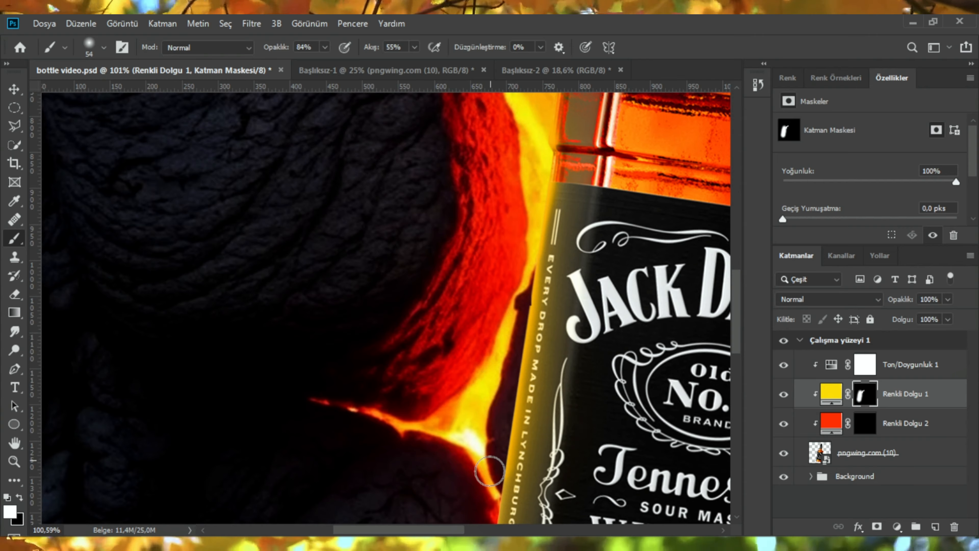
pyautogui.keyDown('alt'); pyautogui.scroll(-3, 489, 471); pyautogui.keyUp('alt')
pyautogui.keyDown('alt'); pyautogui.scroll(4, 541, 231); pyautogui.keyUp('alt')
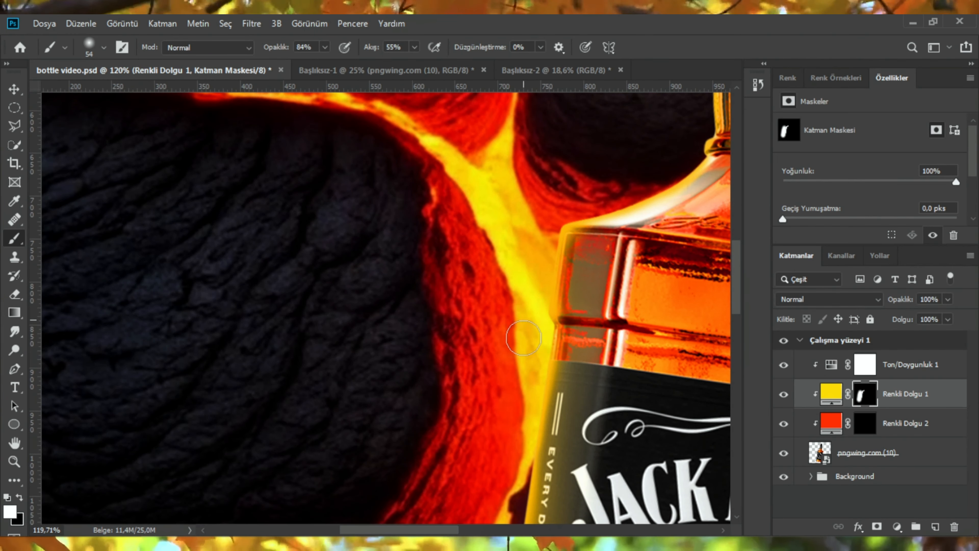
pyautogui.keyDown('alt'); pyautogui.scroll(-2, 551, 251); pyautogui.keyUp('alt')
pyautogui.keyDown('alt'); pyautogui.scroll(1, 619, 255); pyautogui.keyUp('alt')
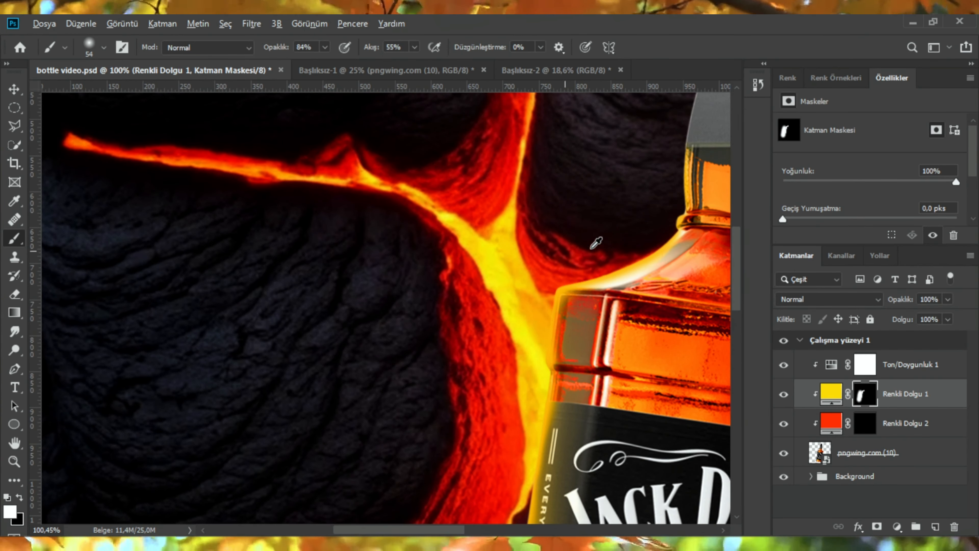
pyautogui.keyDown('alt'); pyautogui.scroll(-3, 596, 243); pyautogui.keyUp('alt')
pyautogui.keyDown('alt'); pyautogui.scroll(3, 531, 256); pyautogui.keyUp('alt')
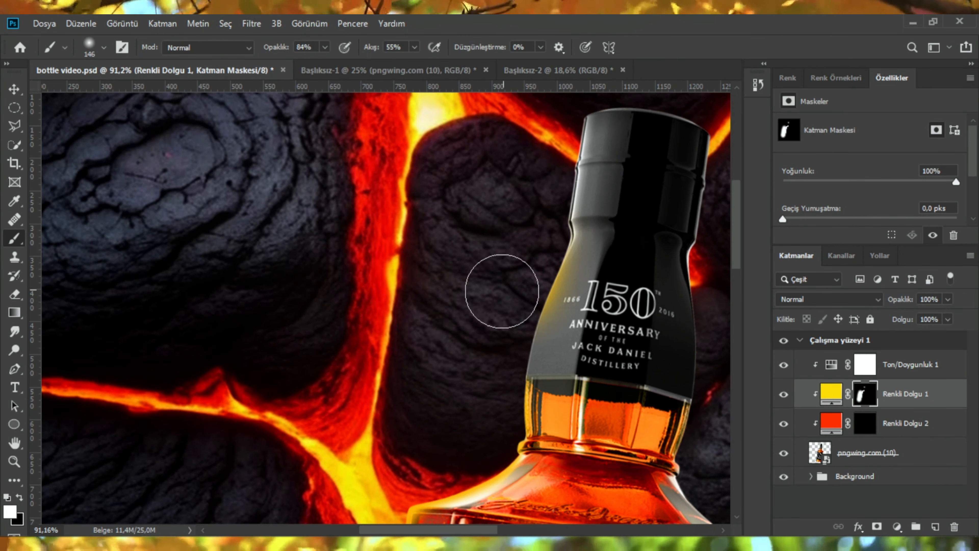
pyautogui.scroll(3, 501, 339)
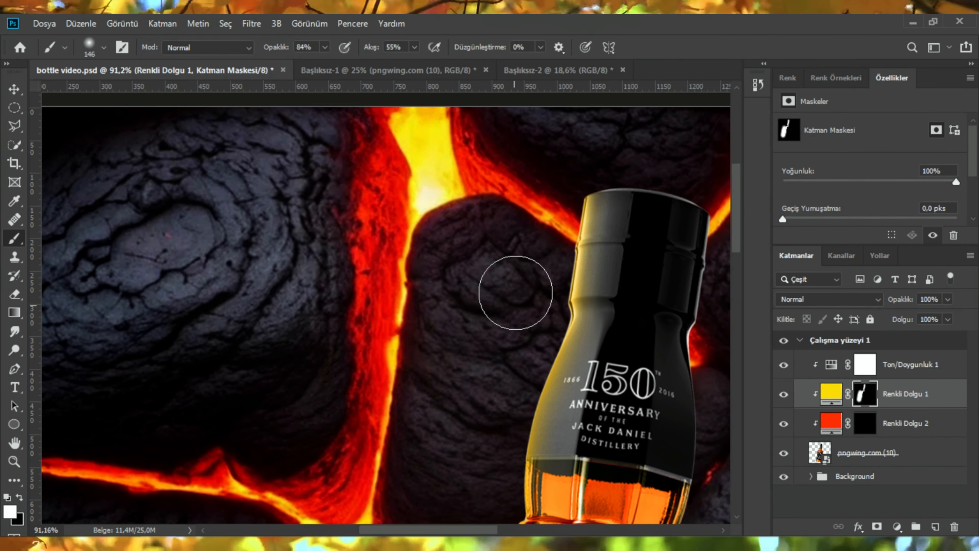
pyautogui.scroll(-3, 515, 293)
pyautogui.scroll(3, 492, 332)
pyautogui.keyDown('alt'); pyautogui.scroll(-2, 582, 328); pyautogui.keyUp('alt')
pyautogui.keyDown('alt'); pyautogui.moveTo(616, 311); pyautogui.dragTo(593, 310); pyautogui.keyUp('alt')
# Step: Lower the brush opacity to 25% and paint yellow glow down the left edge of the bottle's neck
pyautogui.keyDown('alt'); pyautogui.scroll(5, 615, 302); pyautogui.keyUp('alt')
pyautogui.keyDown('alt'); pyautogui.scroll(-3, 601, 192); pyautogui.keyUp('alt')
pyautogui.keyDown('alt'); pyautogui.scroll(-3, 600, 266); pyautogui.keyUp('alt')
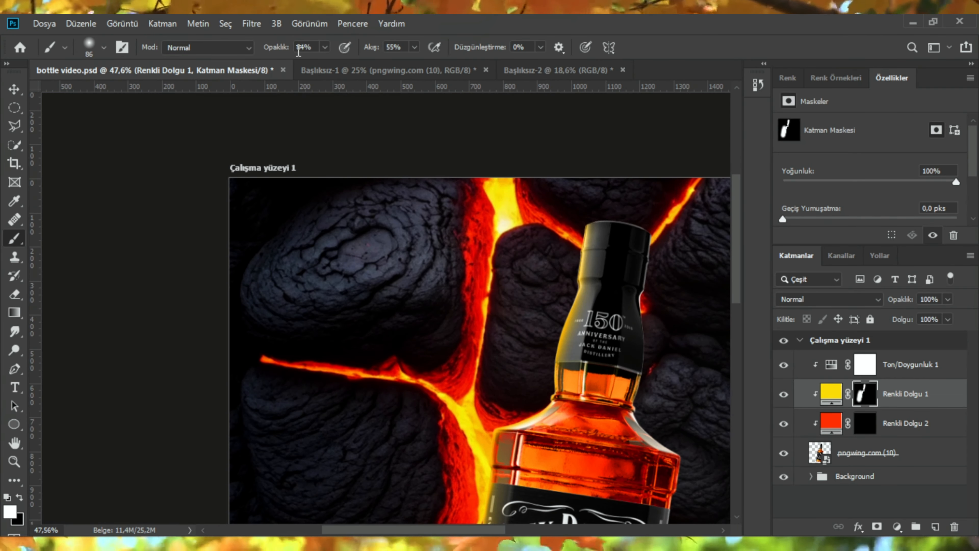
pyautogui.moveTo(249, 53); pyautogui.dragTo(244, 53)
pyautogui.keyDown('alt'); pyautogui.scroll(4, 617, 270); pyautogui.keyUp('alt')
pyautogui.keyDown('alt'); pyautogui.moveTo(617, 138); pyautogui.dragTo(570, 330); pyautogui.keyUp('alt')
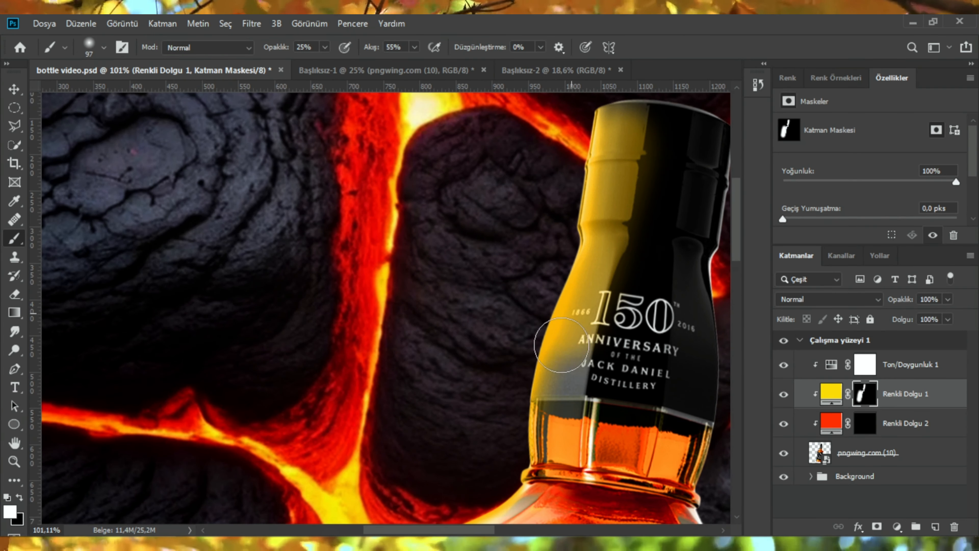
# Step: Select the red fill's mask and dab a large brush at 6% opacity beside the bottle's left shoulder
pyautogui.keyDown('alt'); pyautogui.scroll(-5, 601, 231); pyautogui.keyUp('alt')
pyautogui.moveTo(276, 47); pyautogui.dragTo(265, 47)
pyautogui.keyDown('alt'); pyautogui.scroll(5, 585, 223); pyautogui.keyUp('alt')
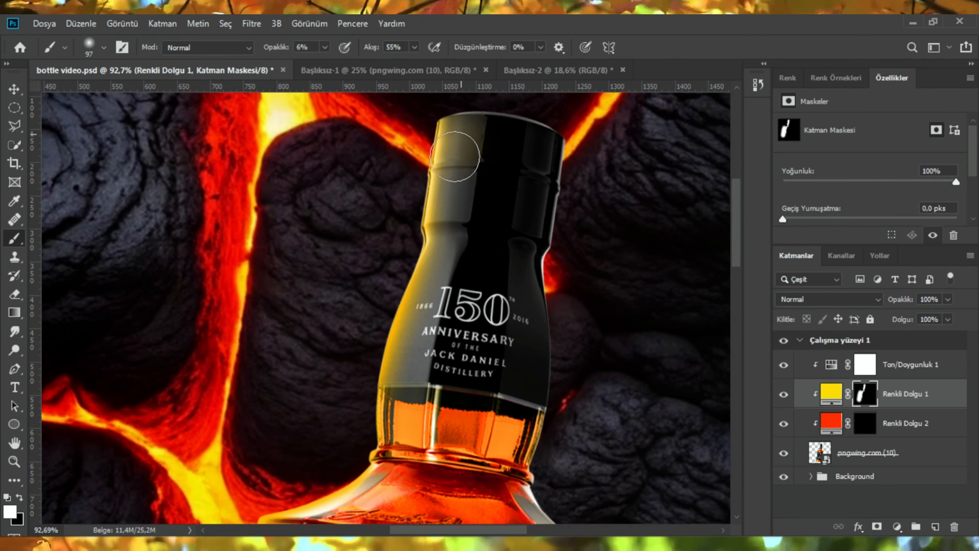
pyautogui.keyDown('alt'); pyautogui.scroll(-5, 542, 262); pyautogui.keyUp('alt')
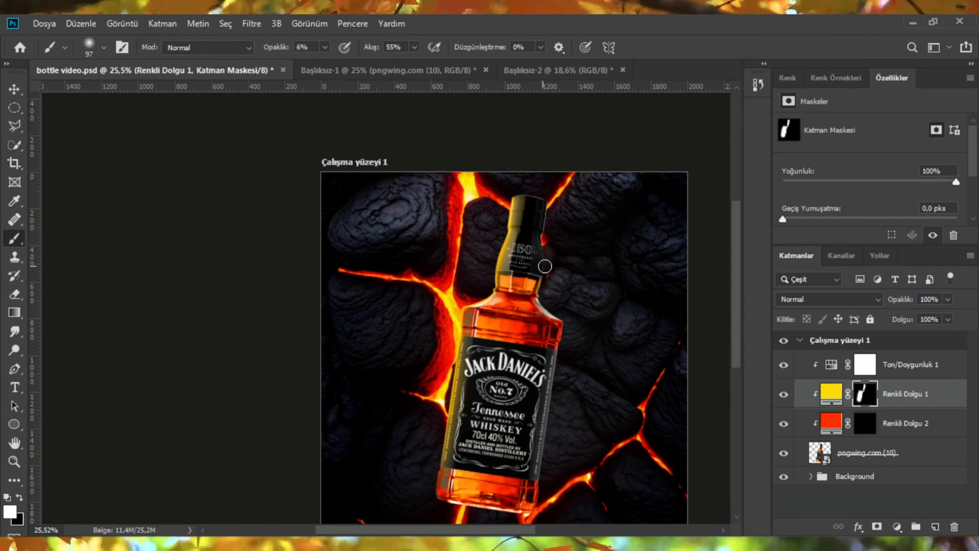
pyautogui.keyDown('alt'); pyautogui.scroll(4, 636, 293); pyautogui.keyUp('alt')
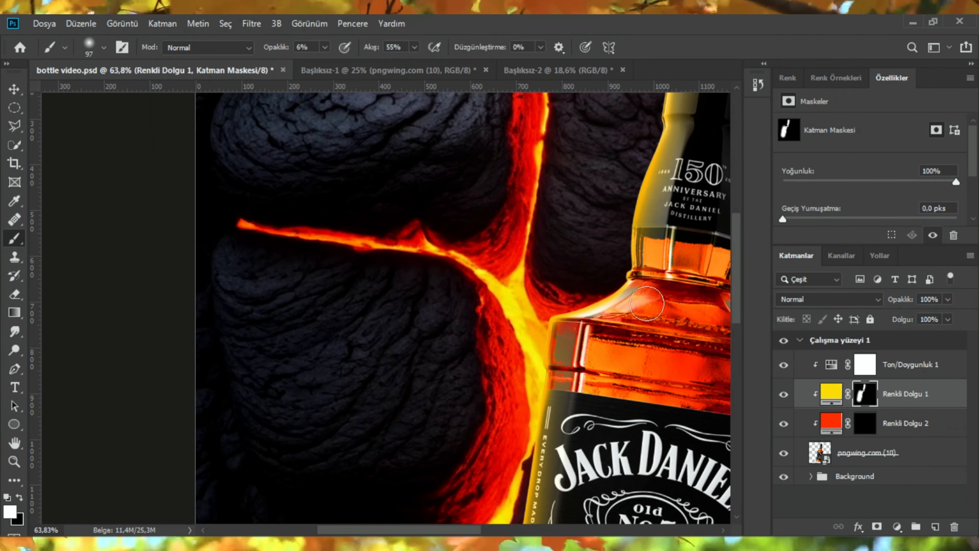
pyautogui.click(866, 426)
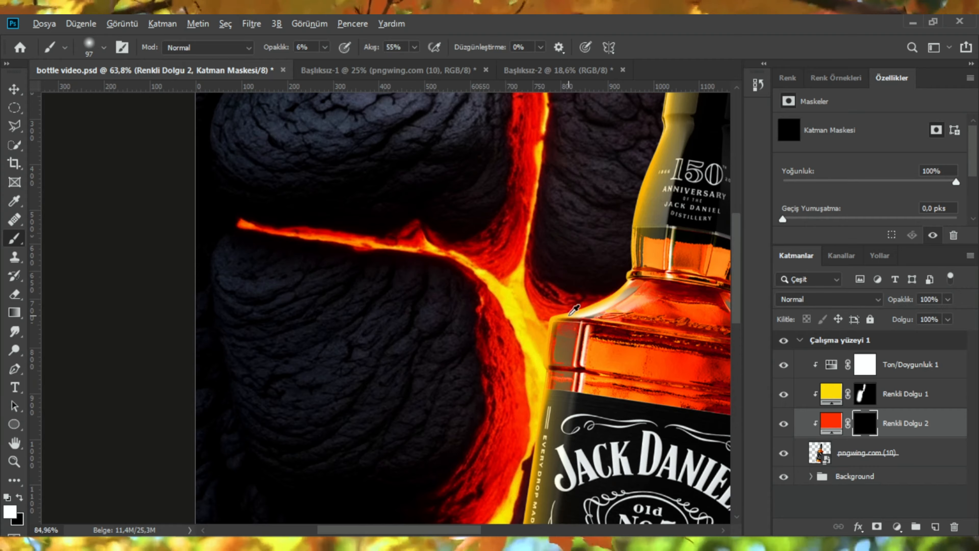
pyautogui.keyDown('alt'); pyautogui.scroll(5, 564, 308); pyautogui.keyUp('alt')
pyautogui.keyDown('alt'); pyautogui.scroll(-5, 565, 315); pyautogui.keyUp('alt')
pyautogui.keyDown('alt'); pyautogui.moveTo(439, 296); pyautogui.dragTo(541, 301); pyautogui.keyUp('alt')
pyautogui.click(488, 320)
# Step: Paint another large soft stroke on the red fill's mask near the bottle's neck
pyautogui.keyDown('alt'); pyautogui.scroll(-4, 465, 342); pyautogui.keyUp('alt')
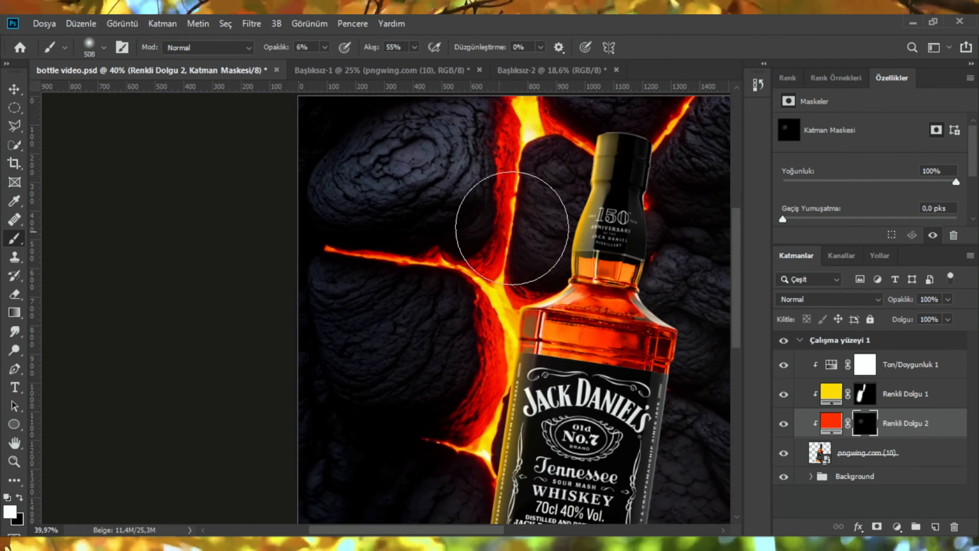
pyautogui.keyDown('alt'); pyautogui.scroll(2, 510, 219); pyautogui.keyUp('alt')
pyautogui.keyDown('alt'); pyautogui.scroll(-4, 385, 385); pyautogui.keyUp('alt')
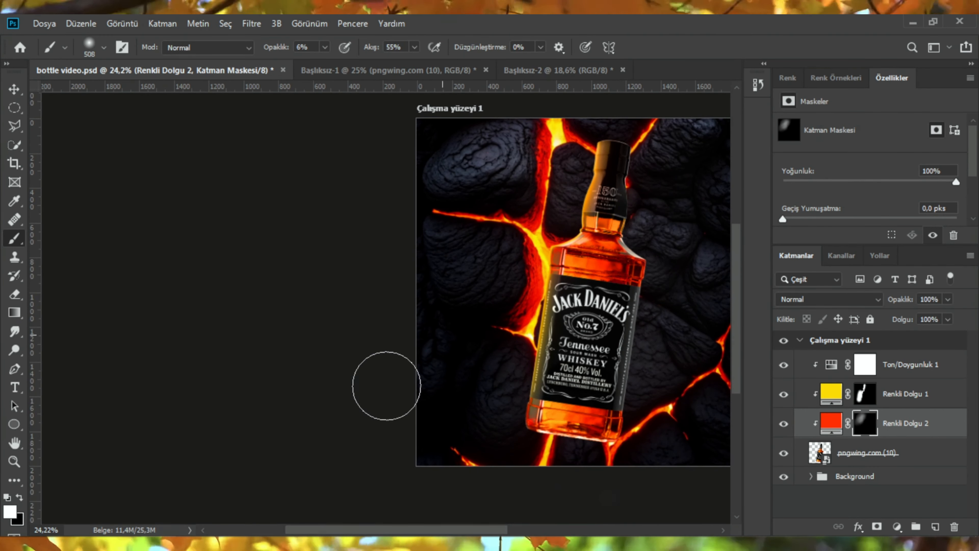
pyautogui.keyDown('alt'); pyautogui.scroll(4, 382, 400); pyautogui.keyUp('alt')
pyautogui.keyDown('alt'); pyautogui.scroll(3, 634, 166); pyautogui.keyUp('alt')
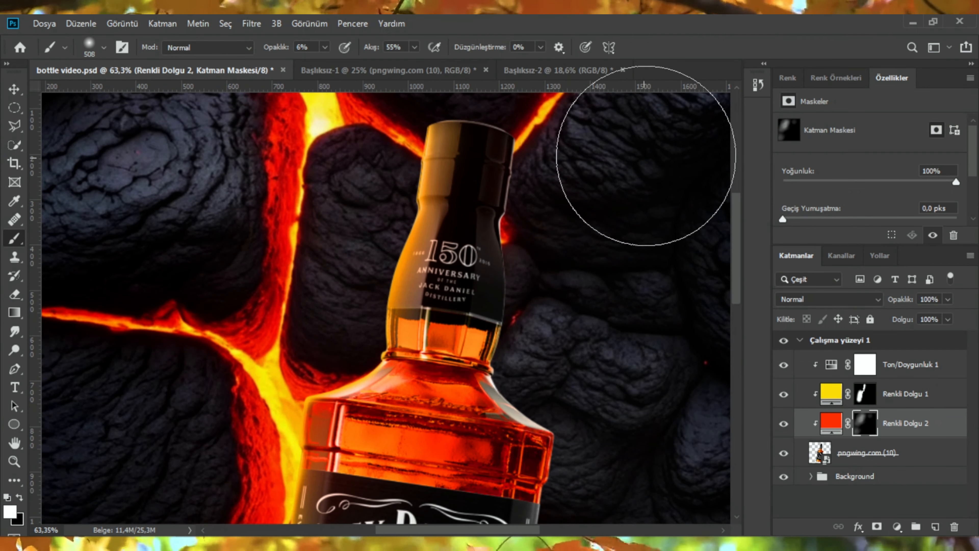
pyautogui.keyDown('alt'); pyautogui.scroll(-5, 605, 239); pyautogui.keyUp('alt')
pyautogui.keyDown('alt'); pyautogui.scroll(4, 594, 219); pyautogui.keyUp('alt')
pyautogui.moveTo(543, 224)
pyautogui.keyDown('alt'); pyautogui.mouseDown()
pyautogui.moveTo(480, 252)
pyautogui.moveTo(513, 202)
pyautogui.mouseUp(); pyautogui.keyUp('alt')
# Step: Swap the paint colors and set the yellow fill layer's blend mode to Renk Soldurma
pyautogui.press('x')
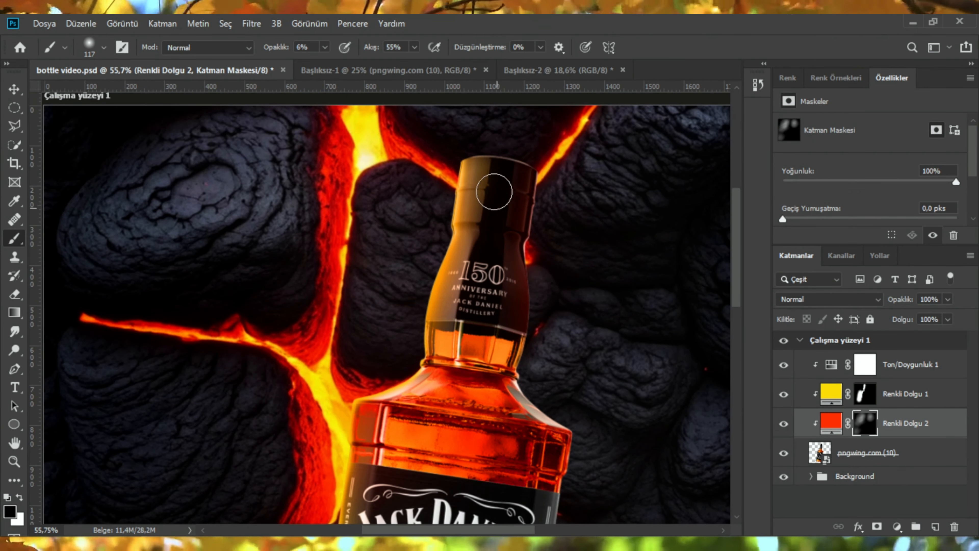
pyautogui.keyDown('alt'); pyautogui.scroll(-4, 513, 224); pyautogui.keyUp('alt')
pyautogui.keyDown('alt'); pyautogui.scroll(2, 521, 231); pyautogui.keyUp('alt')
pyautogui.keyDown('alt'); pyautogui.scroll(-1, 578, 270); pyautogui.keyUp('alt')
pyautogui.click(906, 394)
pyautogui.click(828, 298)
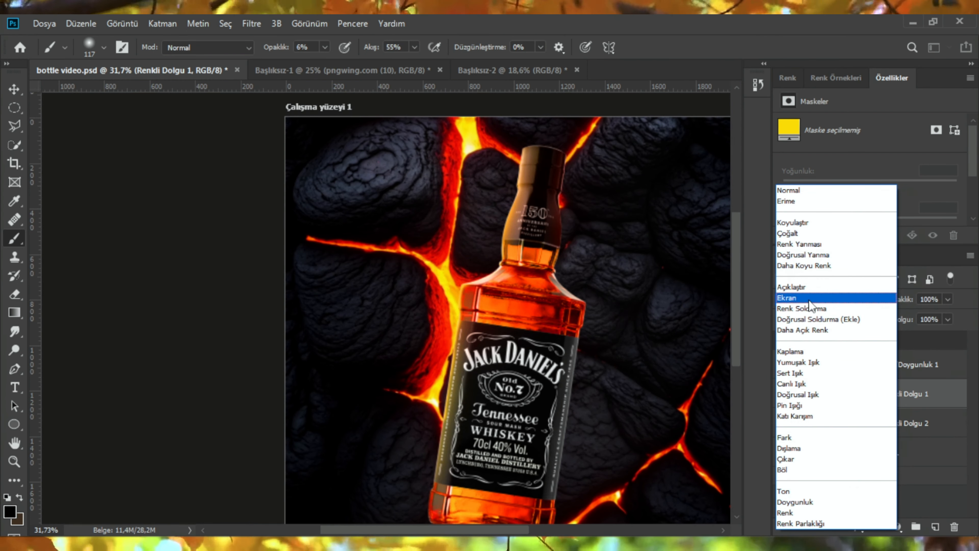
pyautogui.click(809, 309)
# Step: Select the yellow fill's mask again and paint along the bottle's base edge with the Brush tool
pyautogui.press('v')
pyautogui.scroll(4, 536, 235)
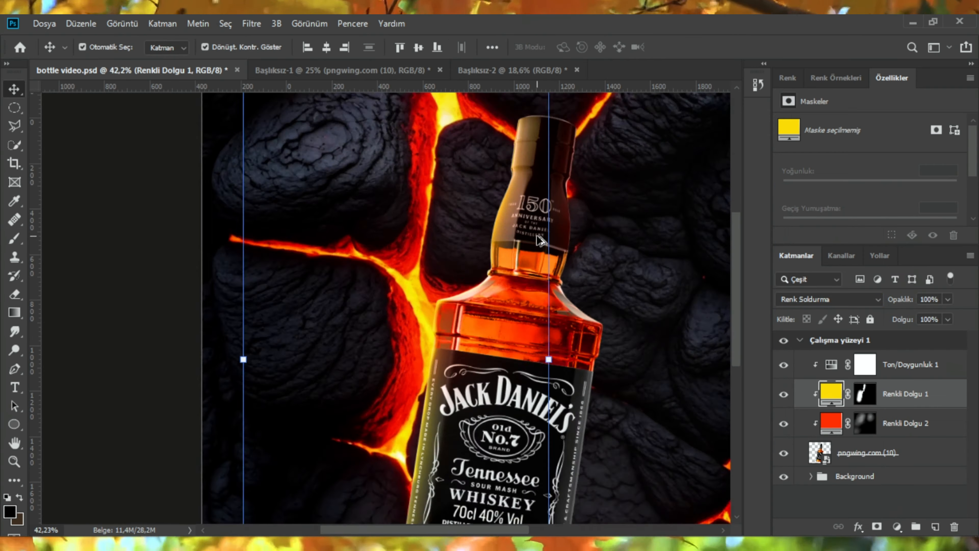
pyautogui.scroll(-3, 523, 238)
pyautogui.click(526, 349)
pyautogui.scroll(7, 458, 391)
pyautogui.scroll(-4, 459, 391)
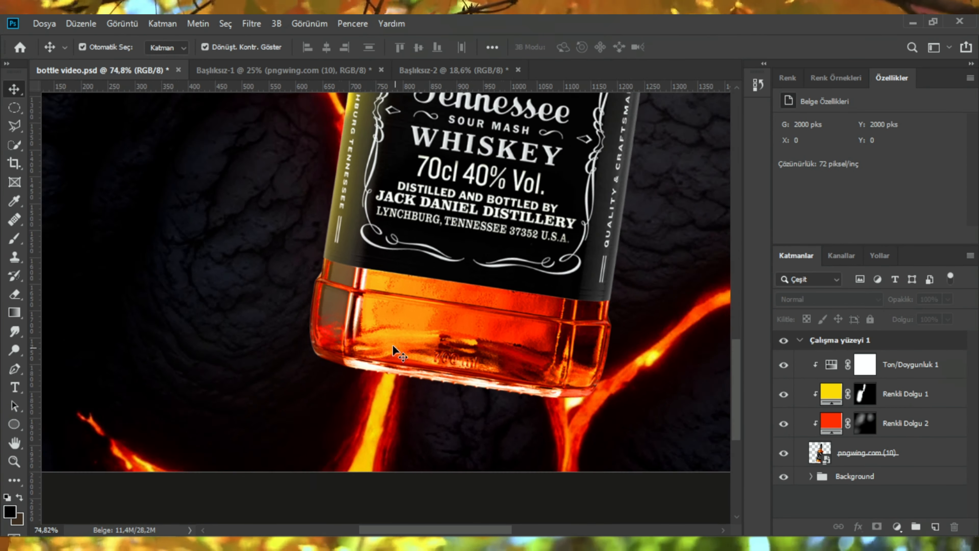
pyautogui.scroll(5, 392, 345)
pyautogui.click(863, 397)
pyautogui.press('b')
pyautogui.moveTo(387, 369); pyautogui.dragTo(349, 369)
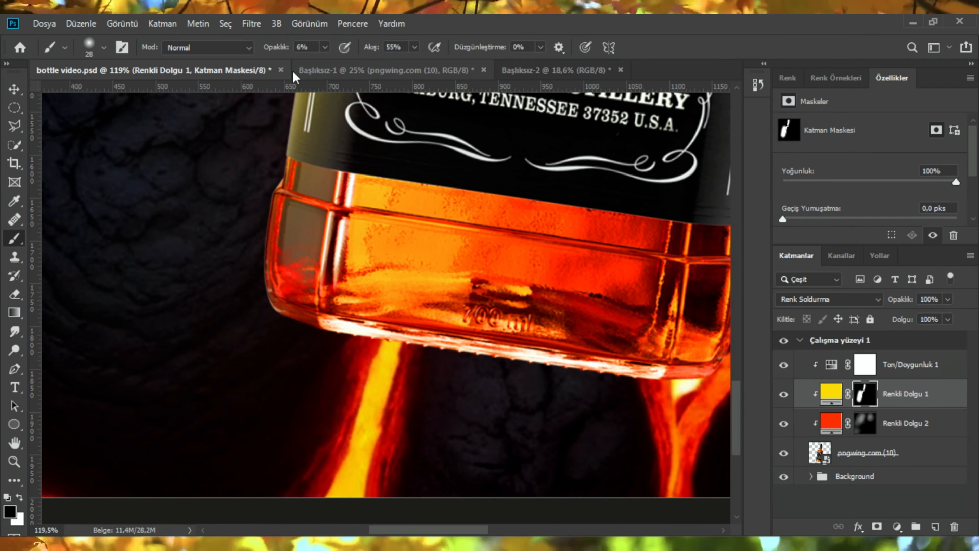
# Step: Raise the brush opacity to 64% and paint more glow along the bottle's base
pyautogui.moveTo(272, 47); pyautogui.dragTo(311, 49)
pyautogui.moveTo(341, 365); pyautogui.dragTo(369, 364)
pyautogui.moveTo(389, 354)
pyautogui.mouseDown()
pyautogui.moveTo(330, 356)
pyautogui.moveTo(393, 355)
pyautogui.mouseUp()
# Step: Shrink the brush and zoom in to inspect the glow along the bottle's left edge
pyautogui.scroll(-4, 415, 426)
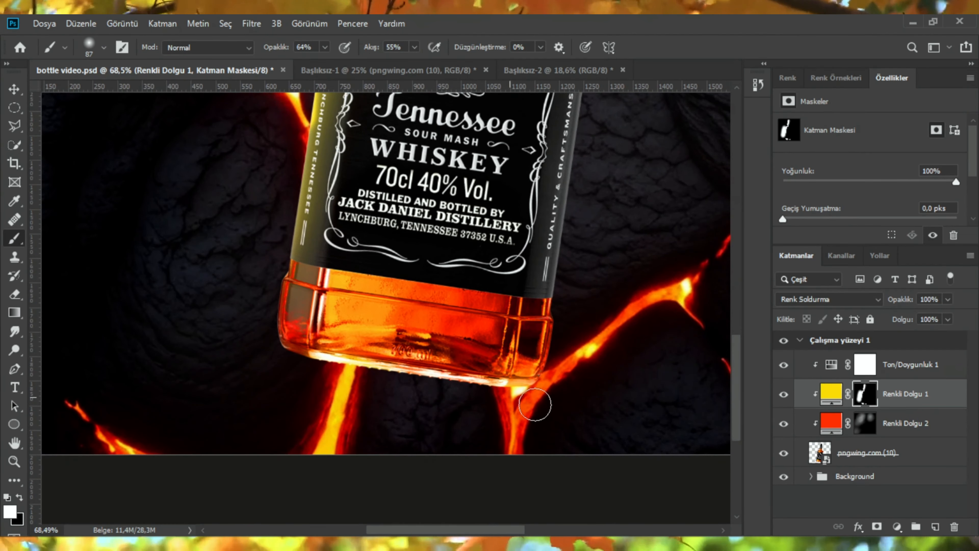
pyautogui.scroll(-2, 585, 374)
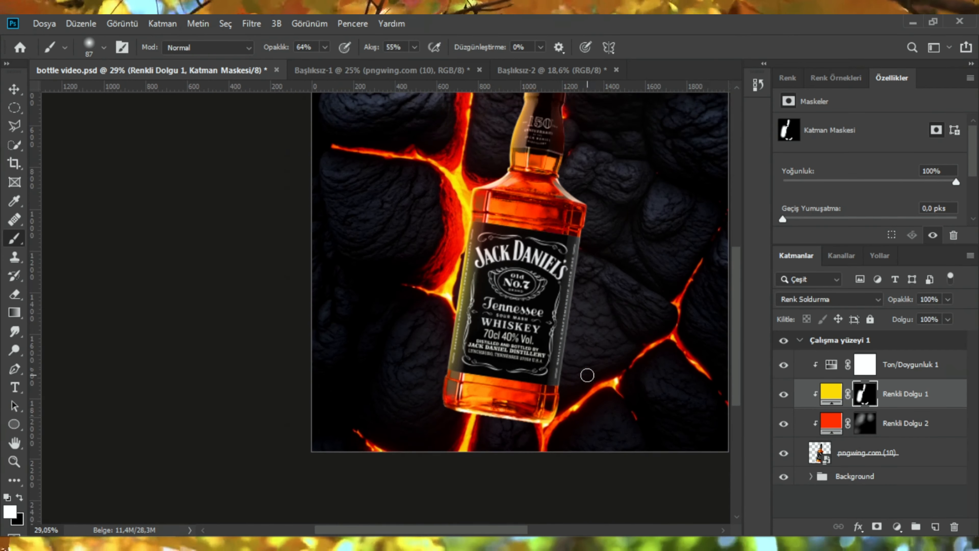
pyautogui.scroll(5, 597, 295)
pyautogui.press('[')
pyautogui.press('[')
pyautogui.press('[')
pyautogui.scroll(3, 468, 237)
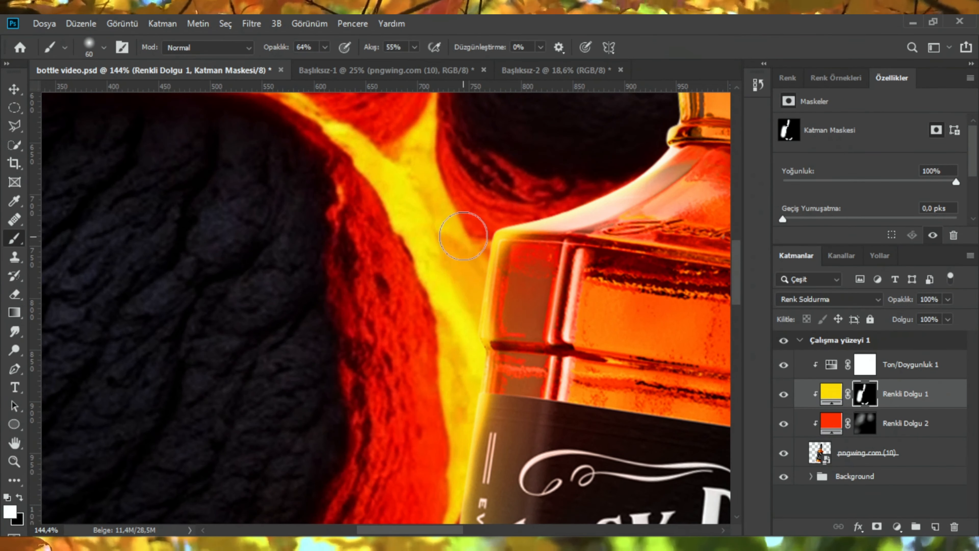
pyautogui.scroll(-3, 452, 324)
pyautogui.scroll(3, 432, 250)
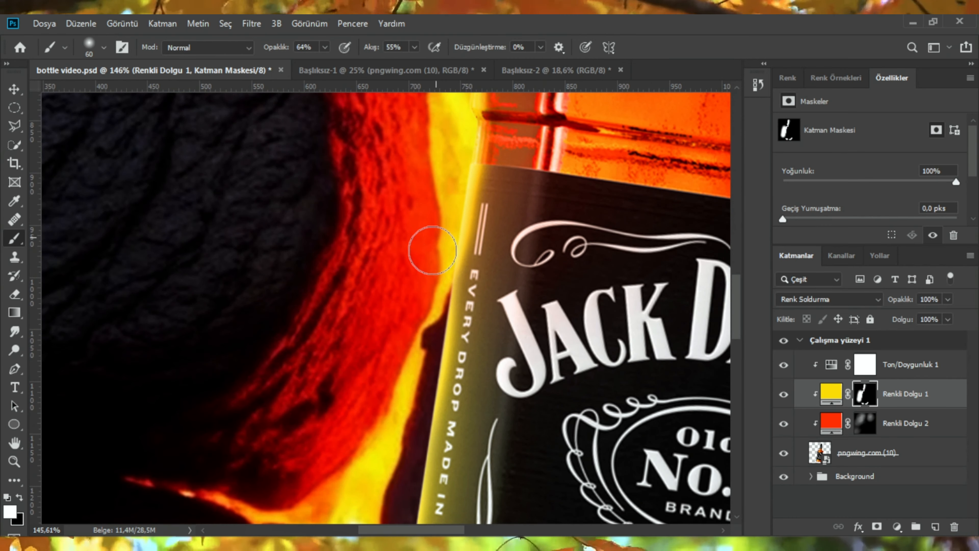
pyautogui.scroll(-2, 426, 287)
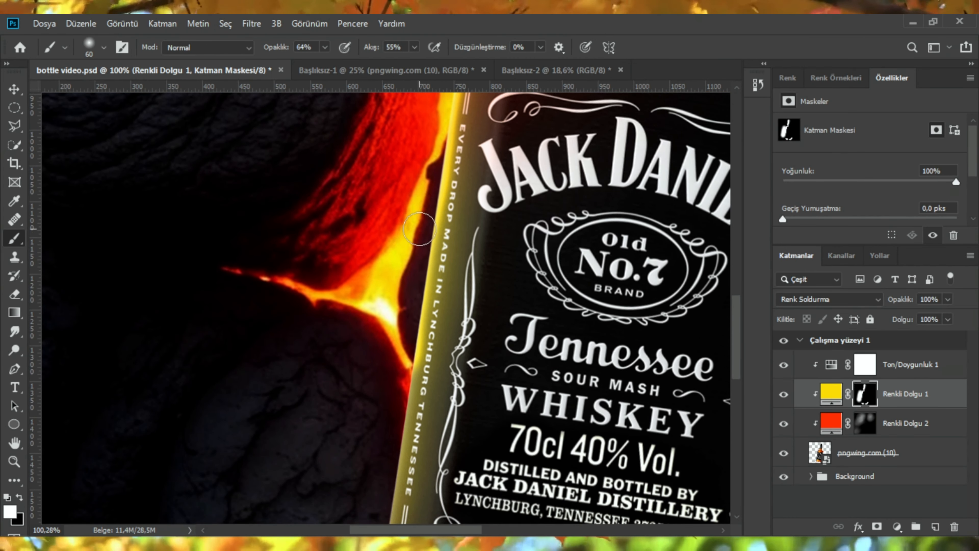
pyautogui.scroll(-5, 404, 292)
pyautogui.scroll(2, 390, 288)
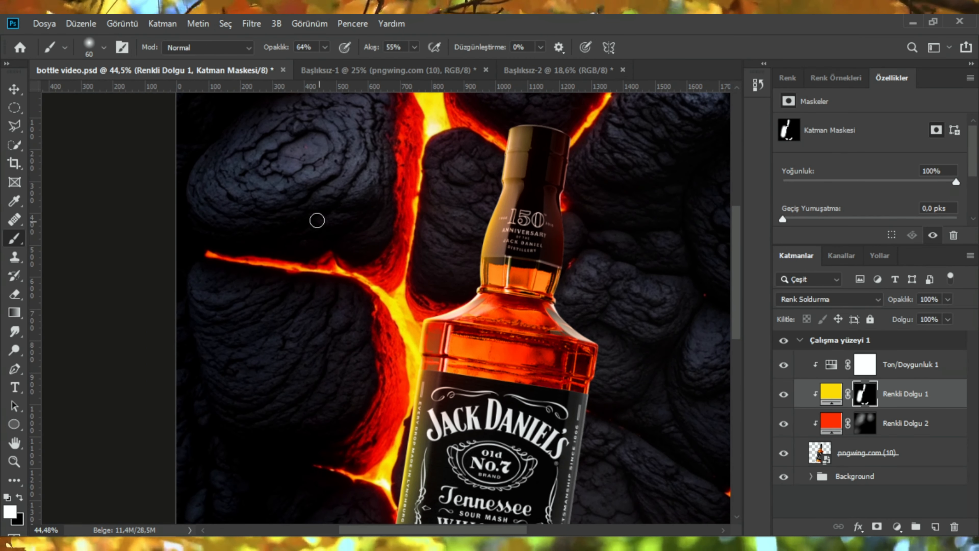
pyautogui.scroll(-2, 526, 223)
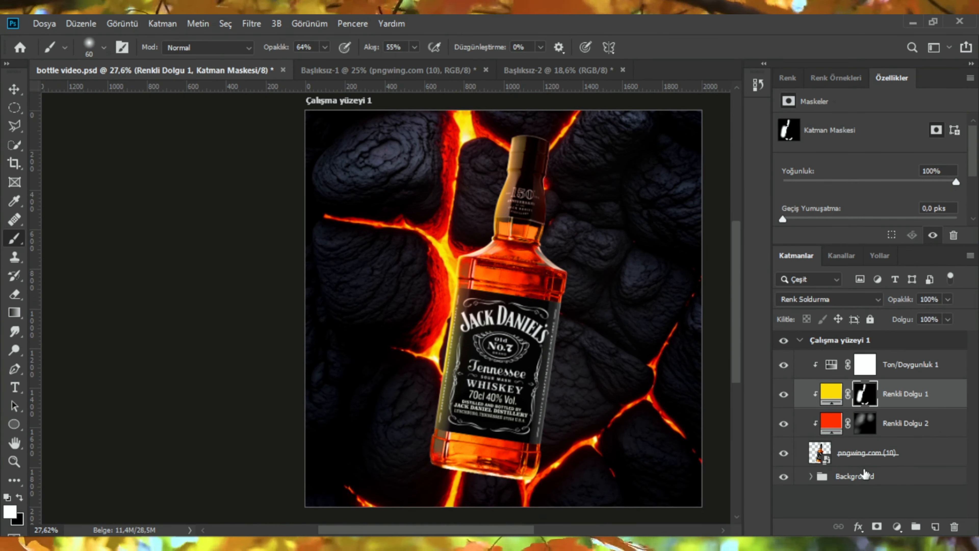
# Step: Add a Solid Color fill layer using yellow sampled from the lava, #f3c900
pyautogui.click(897, 527)
pyautogui.click(886, 275)
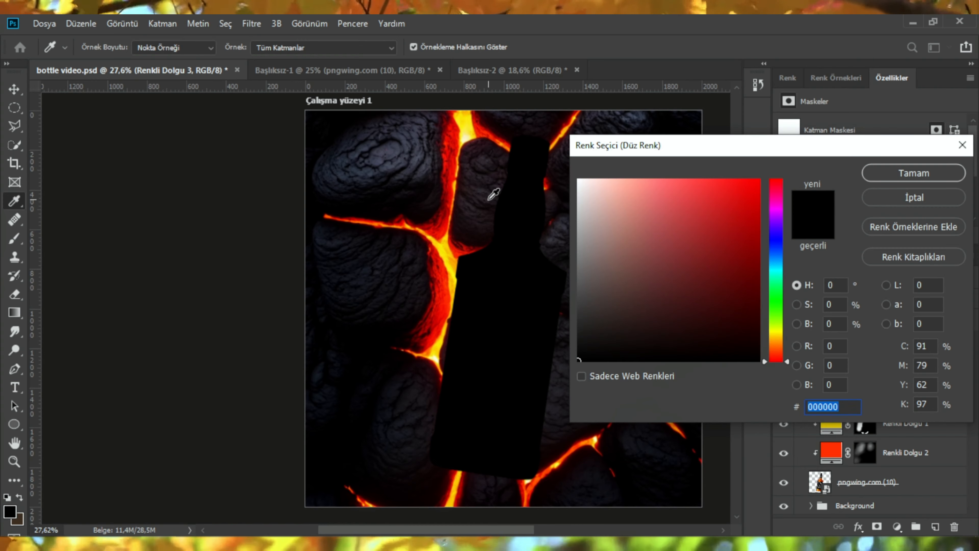
pyautogui.click(466, 128)
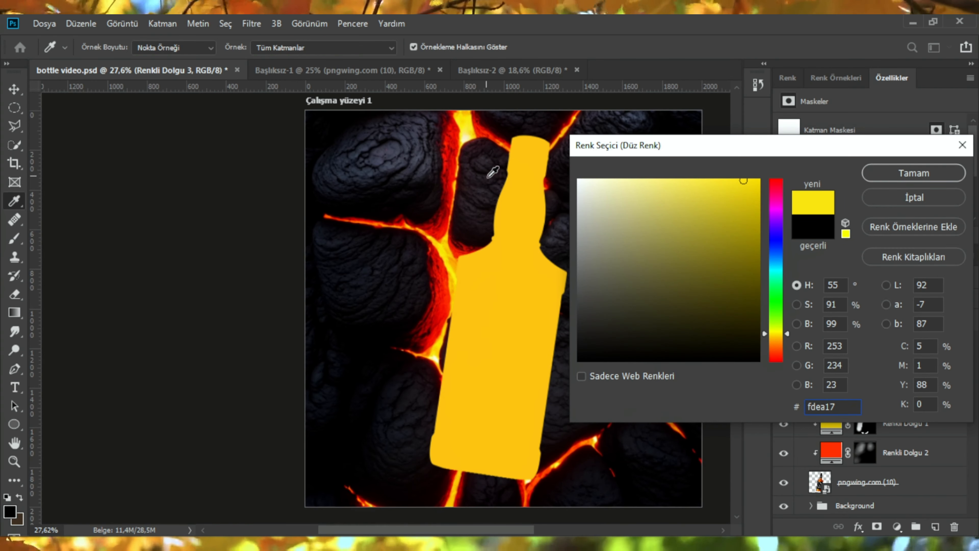
pyautogui.click(451, 258)
pyautogui.click(445, 247)
pyautogui.click(765, 182)
pyautogui.click(447, 249)
pyautogui.click(444, 248)
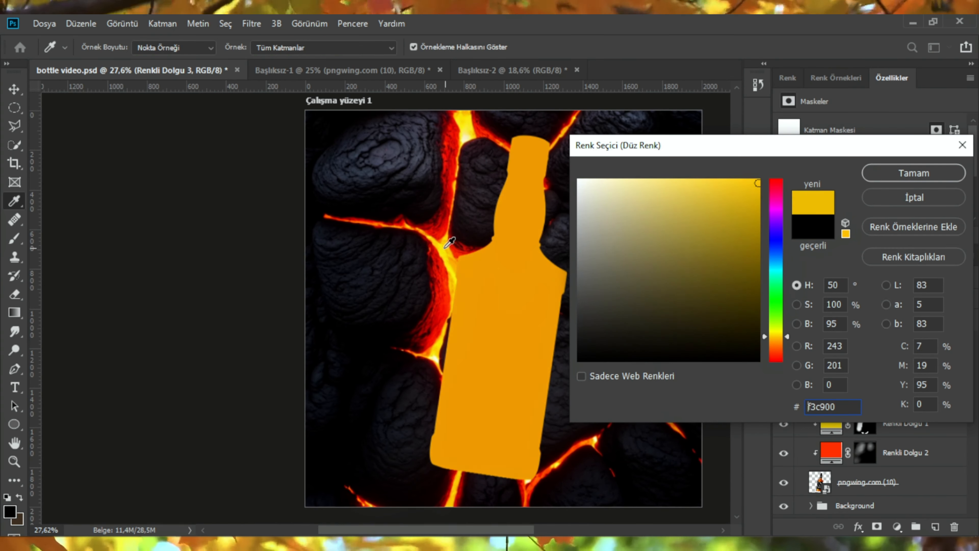
pyautogui.click(887, 174)
# Step: Move the new fill layer above the hue/saturation layer and invert its mask to black
pyautogui.moveTo(893, 391); pyautogui.dragTo(892, 361)
pyautogui.keyDown('alt'); pyautogui.click(818, 378); pyautogui.keyUp('alt')
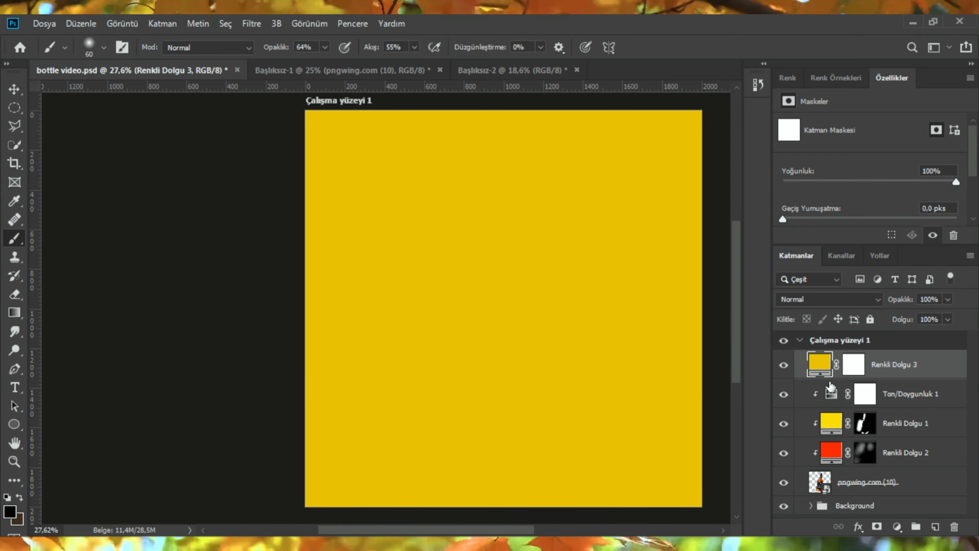
pyautogui.click(853, 365)
pyautogui.press('d')
pyautogui.hotkey('ctrl', 'i')
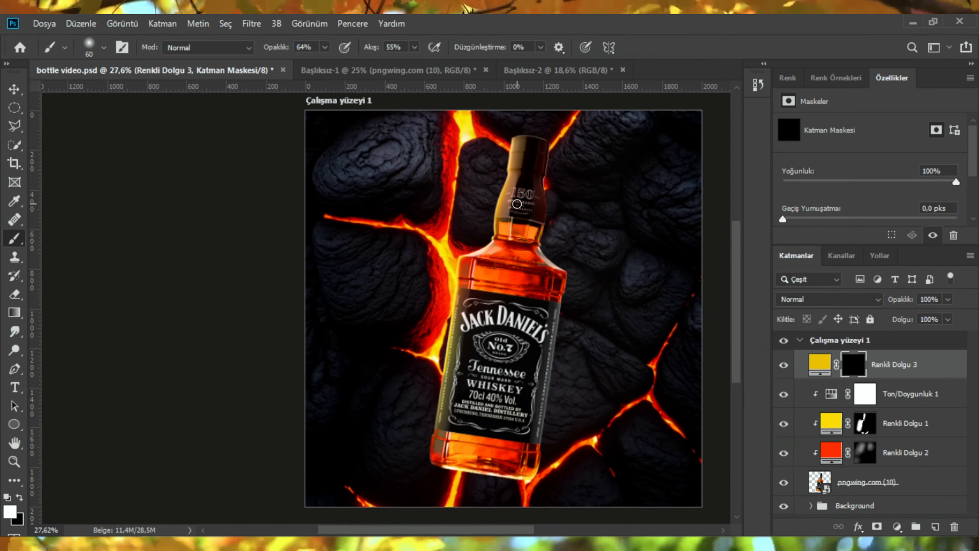
# Step: Switch to the Mixer Brush and paint on the new fill's mask along the bottle's left side
pyautogui.scroll(3, 516, 204)
pyautogui.hotkey('shift', 'b')
pyautogui.scroll(-2, 407, 225)
pyautogui.moveTo(390, 218)
pyautogui.mouseDown()
pyautogui.moveTo(409, 218)
pyautogui.moveTo(391, 217)
pyautogui.moveTo(335, 278)
pyautogui.mouseUp()
pyautogui.scroll(-2, 385, 215)
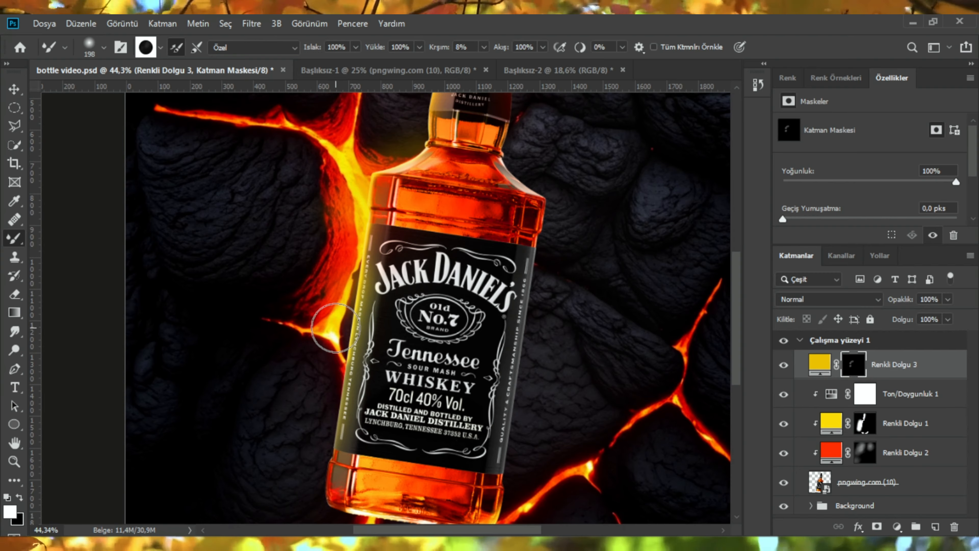
# Step: Paint a stroke at the bottle's left label edge on the new fill's mask and undo it
pyautogui.scroll(-3, 336, 328)
pyautogui.moveTo(323, 365); pyautogui.dragTo(334, 322)
pyautogui.scroll(-2, 338, 338)
pyautogui.hotkey('ctrl', 'z')
# Step: Paint the new fill's mask at the bottle's base and along its right side
pyautogui.scroll(1, 419, 395)
pyautogui.scroll(-2, 422, 400)
pyautogui.moveTo(441, 376); pyautogui.dragTo(423, 391)
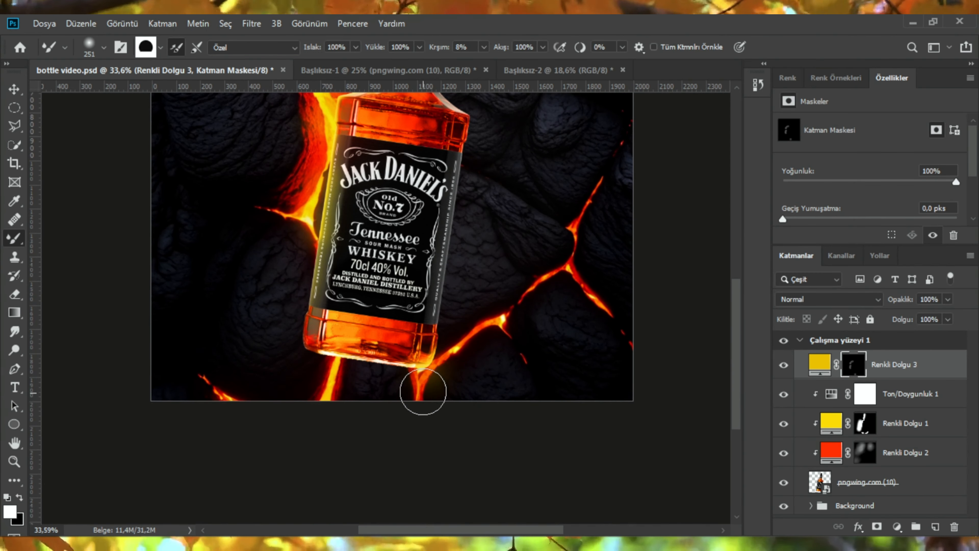
pyautogui.scroll(-3, 423, 390)
pyautogui.scroll(3, 428, 220)
pyautogui.moveTo(466, 274); pyautogui.dragTo(472, 201)
pyautogui.scroll(-4, 444, 247)
pyautogui.scroll(3, 490, 309)
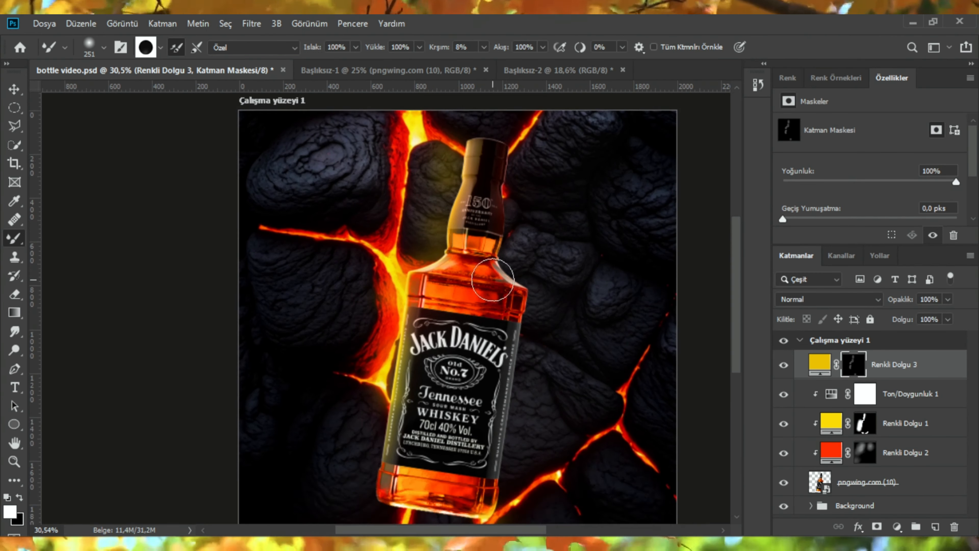
# Step: Paint the Renkli Dolgu 3 mask at the bottle's right shoulder and left side
pyautogui.scroll(2, 438, 270)
pyautogui.scroll(-2, 417, 262)
pyautogui.moveTo(390, 251); pyautogui.dragTo(421, 256)
pyautogui.scroll(4, 347, 278)
pyautogui.scroll(-6, 279, 297)
pyautogui.keyDown('alt'); pyautogui.click(281, 297); pyautogui.keyUp('alt')
pyautogui.scroll(-2, 305, 301)
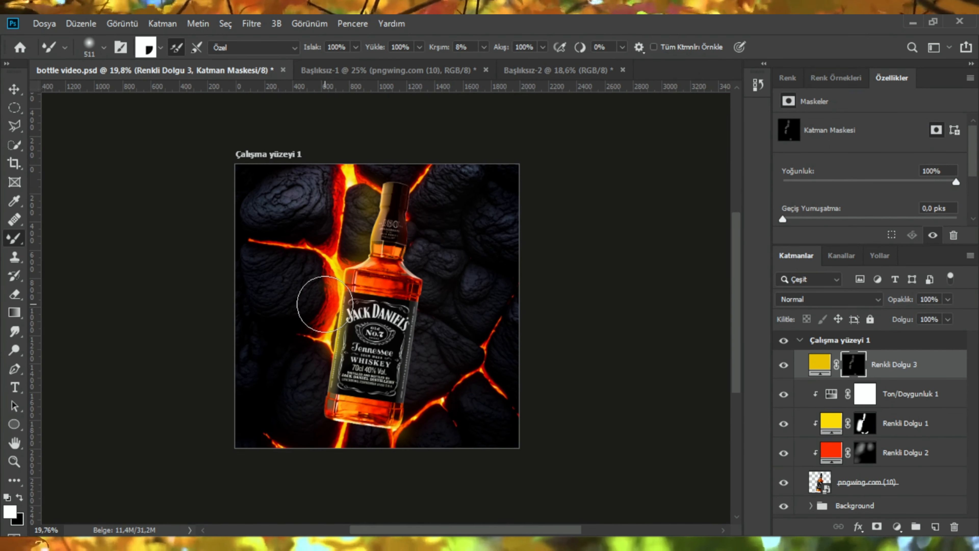
# Step: Add a Levels adjustment clipped to the bottle layer, setting input levels to 85, 0.88 and 255
pyautogui.scroll(4, 559, 200)
pyautogui.scroll(-1, 462, 270)
pyautogui.click(920, 482)
pyautogui.click(897, 527)
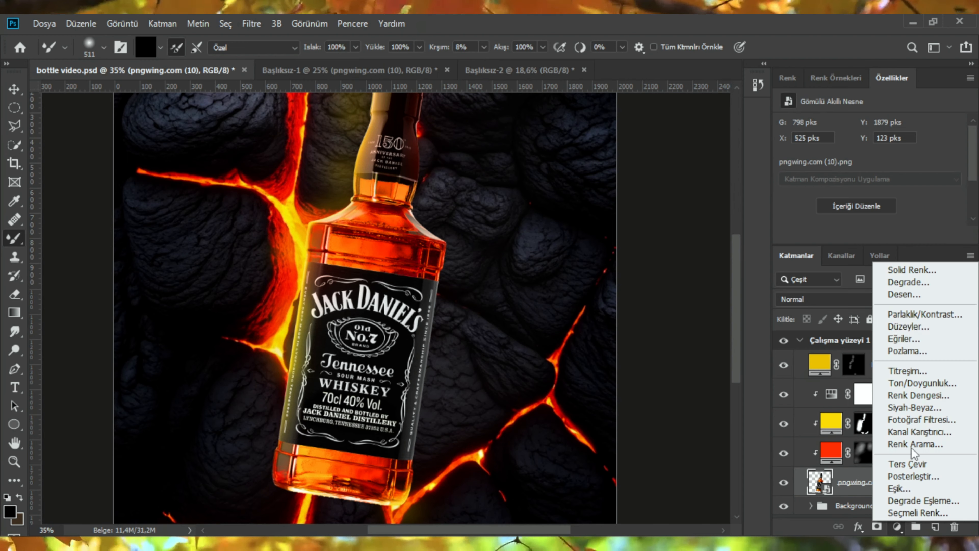
pyautogui.click(908, 328)
pyautogui.scroll(-1, 879, 162)
pyautogui.moveTo(803, 149); pyautogui.dragTo(910, 149)
pyautogui.click(869, 482)
# Step: Invert the Levels mask to black and paint it white along the bottle's right side
pyautogui.hotkey('ctrl', 'i')
pyautogui.scroll(-2, 465, 304)
pyautogui.moveTo(474, 288)
pyautogui.mouseDown()
pyautogui.moveTo(466, 288)
pyautogui.moveTo(466, 334)
pyautogui.mouseUp()
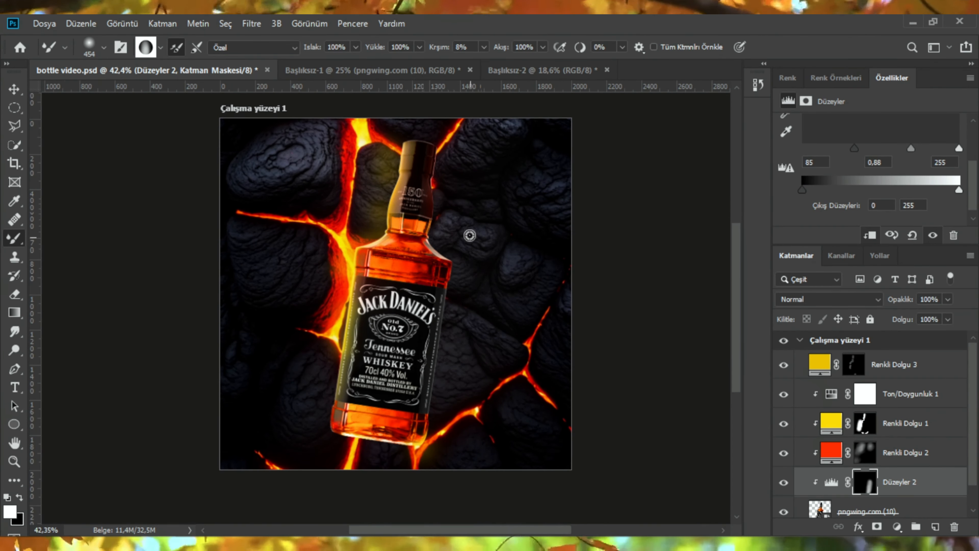
pyautogui.scroll(2, 469, 235)
pyautogui.moveTo(462, 182)
pyautogui.mouseDown()
pyautogui.moveTo(464, 209)
pyautogui.moveTo(450, 158)
pyautogui.moveTo(445, 239)
pyautogui.moveTo(468, 319)
pyautogui.mouseUp()
pyautogui.scroll(-3, 470, 297)
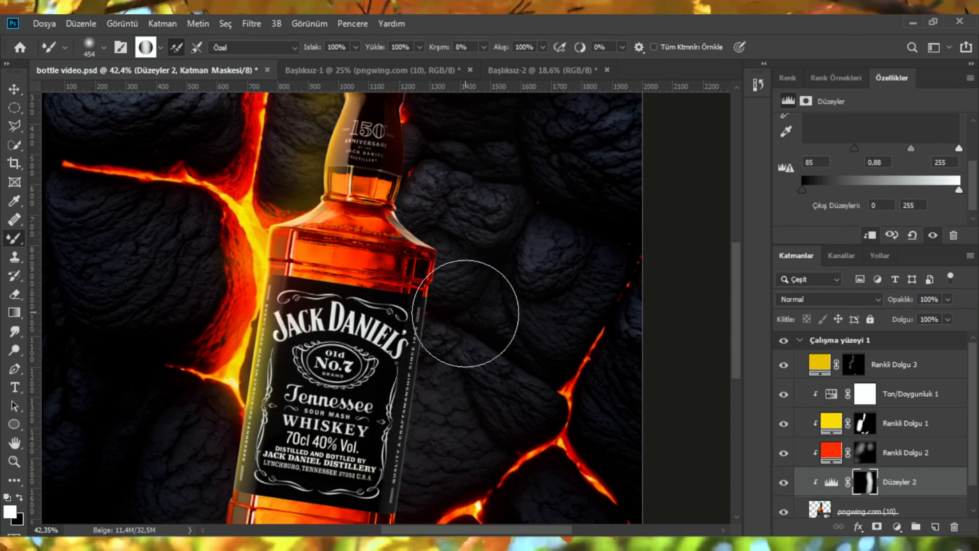
# Step: Add a layer mask to the bottle layer and paint out the light fringe along its right edge at high zoom
pyautogui.scroll(-3, 465, 313)
pyautogui.scroll(2, 485, 251)
pyautogui.scroll(3, 459, 124)
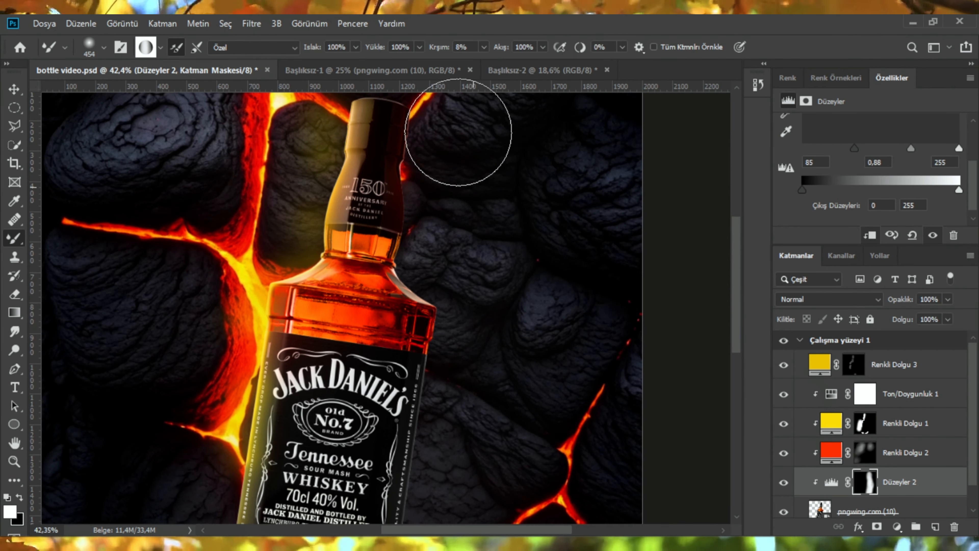
pyautogui.scroll(3, 424, 328)
pyautogui.scroll(4, 448, 300)
pyautogui.scroll(-2, 840, 476)
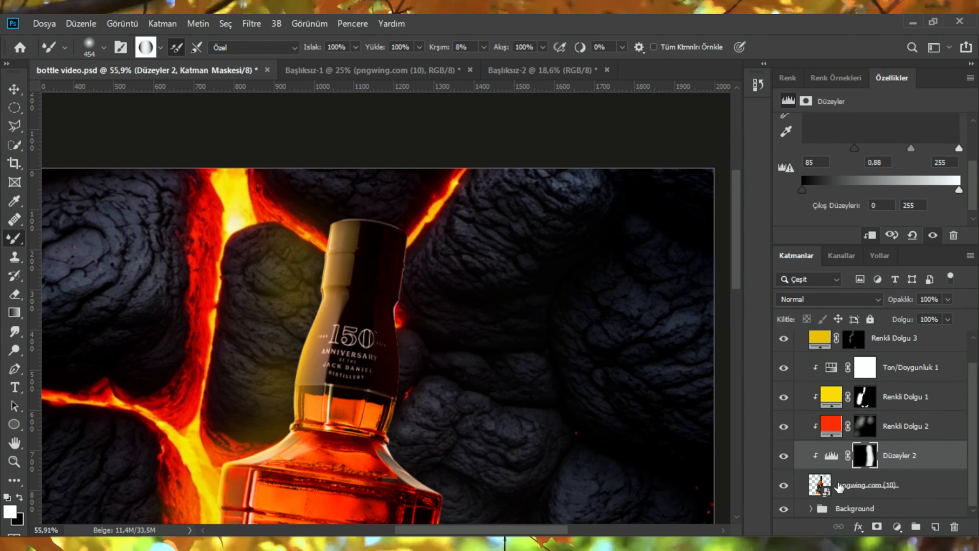
pyautogui.click(838, 486)
pyautogui.click(877, 526)
pyautogui.scroll(5, 497, 304)
pyautogui.scroll(3, 344, 231)
pyautogui.moveTo(345, 231); pyautogui.dragTo(318, 257)
pyautogui.moveTo(318, 258); pyautogui.dragTo(319, 517)
pyautogui.scroll(4, 362, 328)
pyautogui.scroll(5, 343, 344)
pyautogui.moveTo(359, 352); pyautogui.dragTo(313, 324)
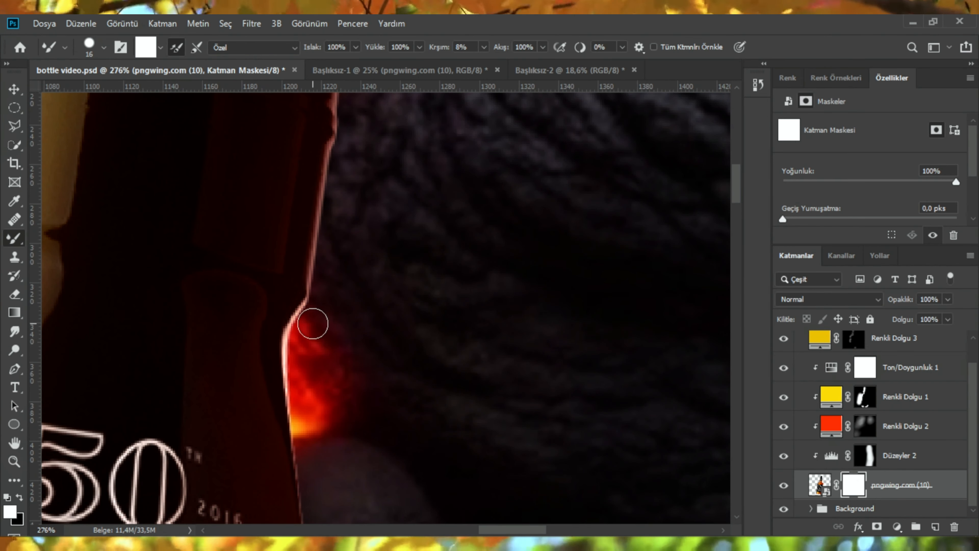
# Step: Undo the last brush change and reselect the bottle layer's mask with a soft brush
pyautogui.click(104, 47)
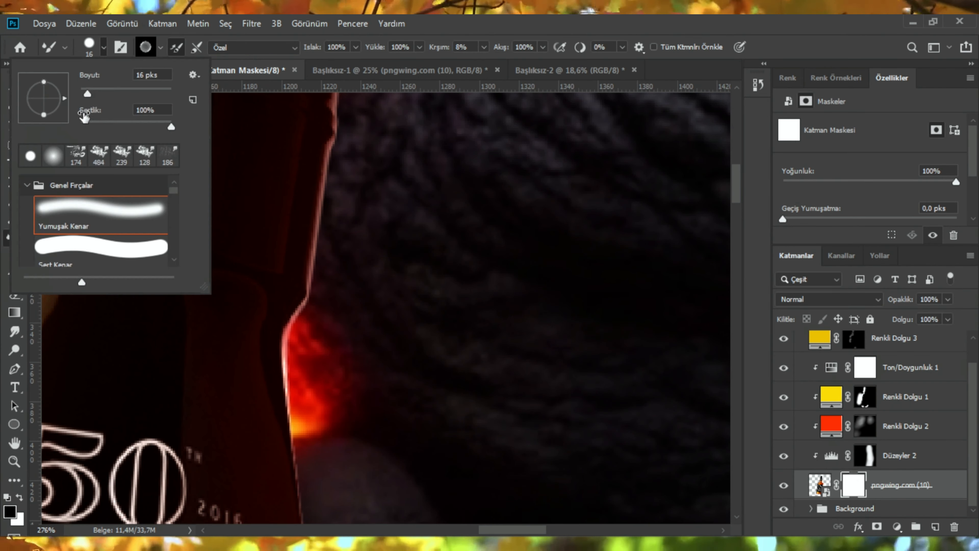
pyautogui.scroll(1, 201, 188)
pyautogui.hotkey('ctrl', 'z')
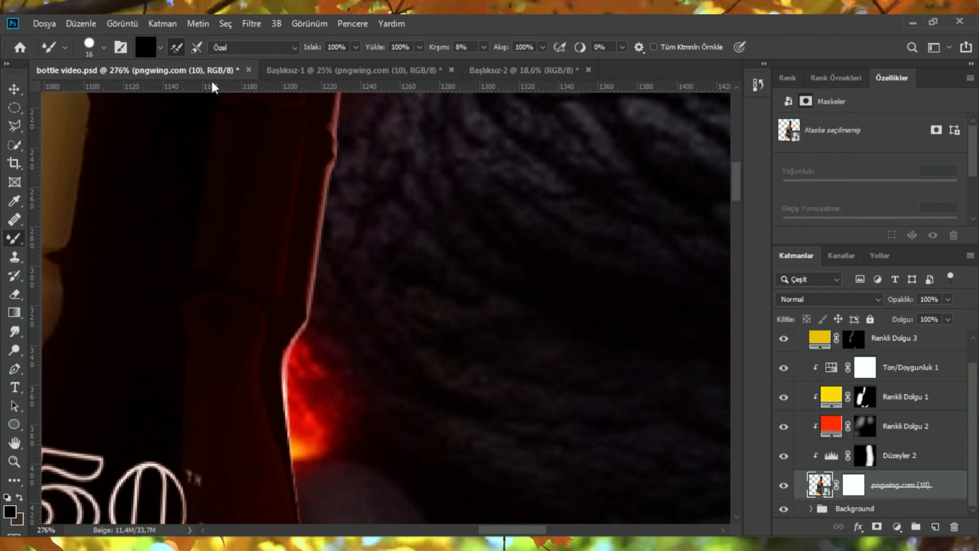
pyautogui.click(103, 47)
pyautogui.scroll(1, 845, 394)
pyautogui.click(853, 508)
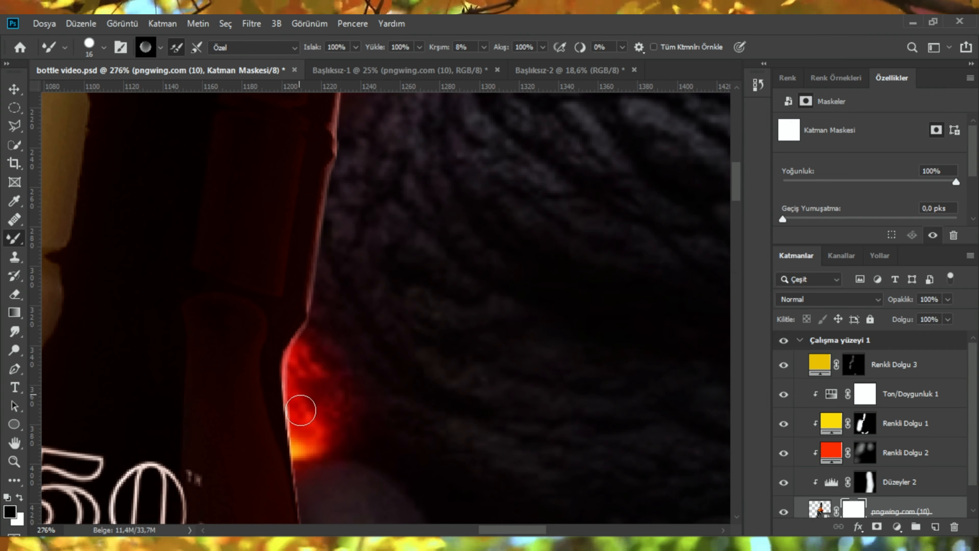
# Step: Create a new empty layer beneath the bottle layer
pyautogui.scroll(-8, 331, 401)
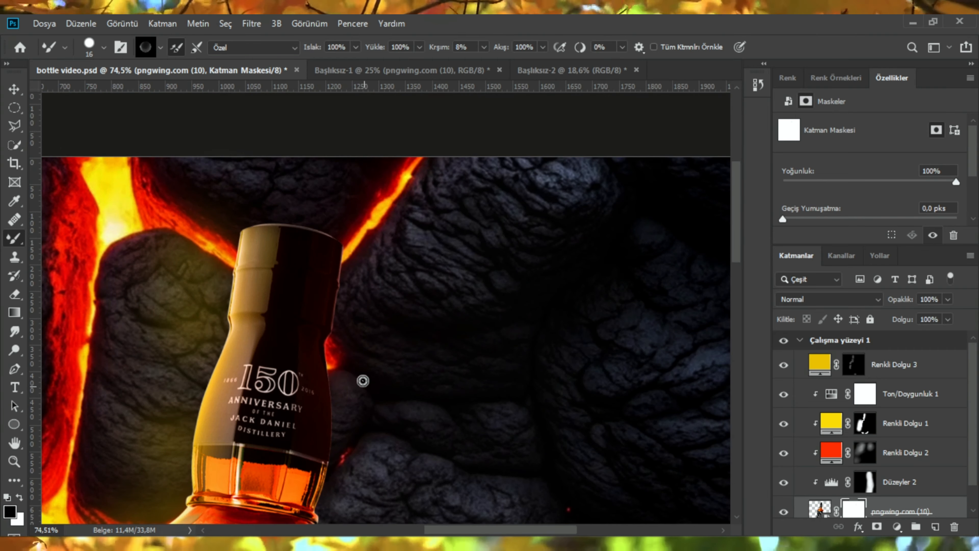
pyautogui.scroll(8, 332, 197)
pyautogui.scroll(-8, 332, 291)
pyautogui.scroll(3, 412, 354)
pyautogui.scroll(-3, 412, 354)
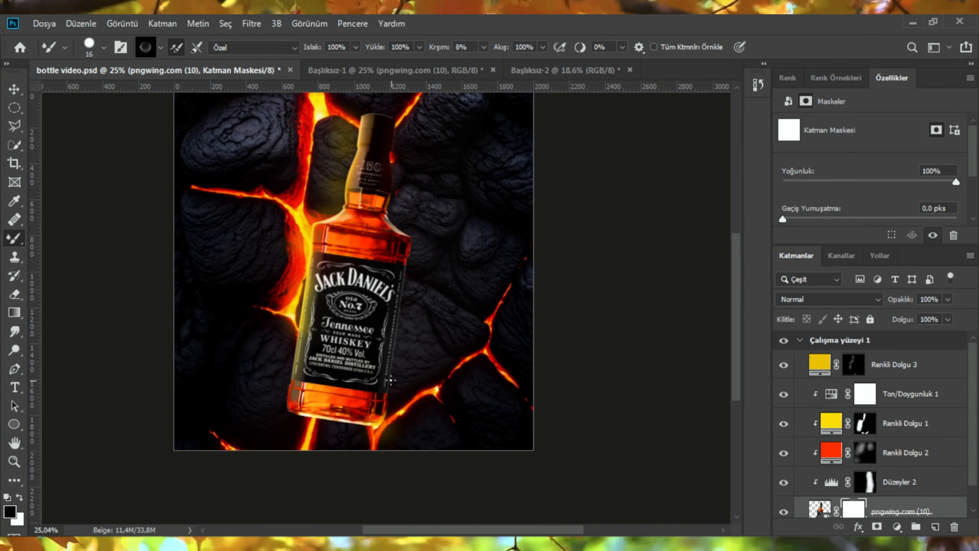
pyautogui.scroll(5, 308, 324)
pyautogui.scroll(2, 315, 319)
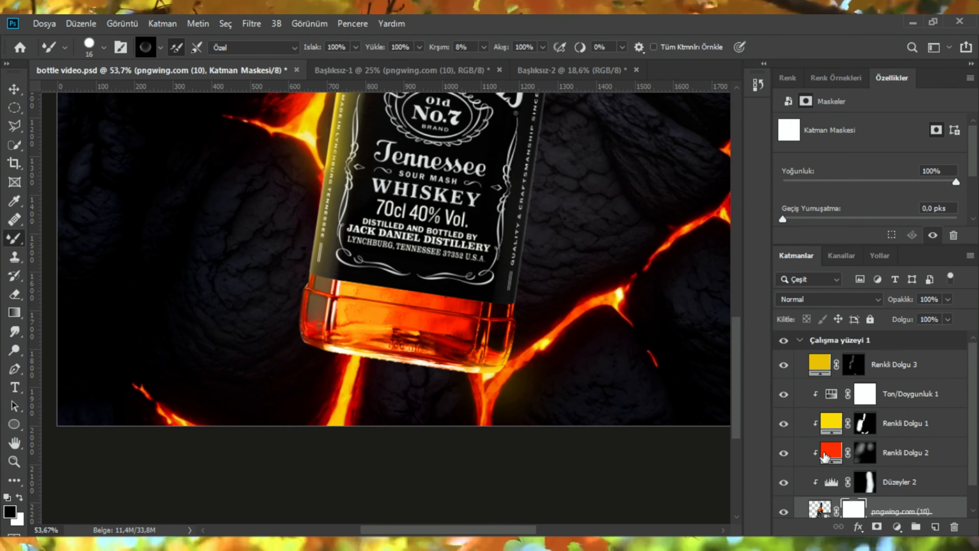
pyautogui.scroll(-2, 886, 479)
pyautogui.click(882, 509)
pyautogui.click(935, 526)
# Step: Switch to the Brush tool and paint a black shadow on the new layer at the bottle's lower-left corner
pyautogui.scroll(1, 277, 317)
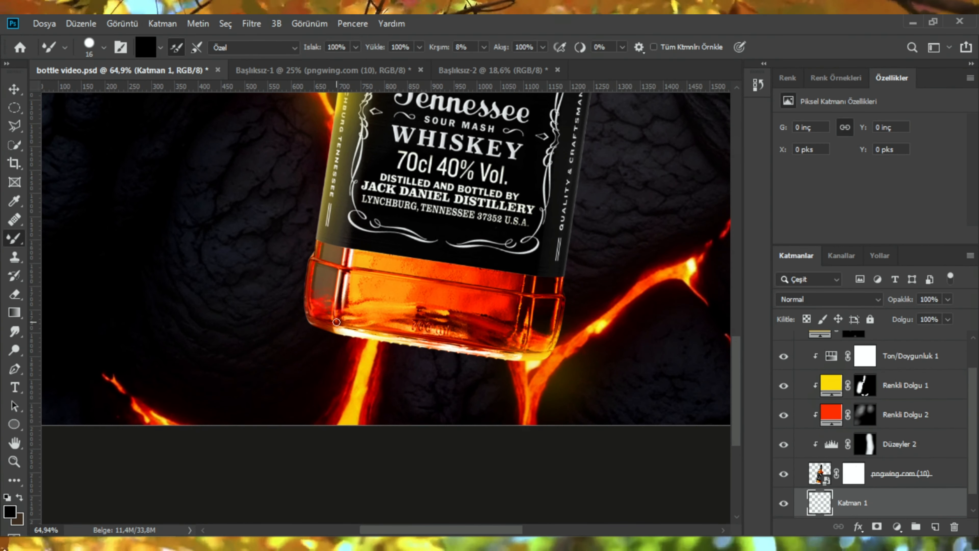
pyautogui.scroll(-1, 263, 263)
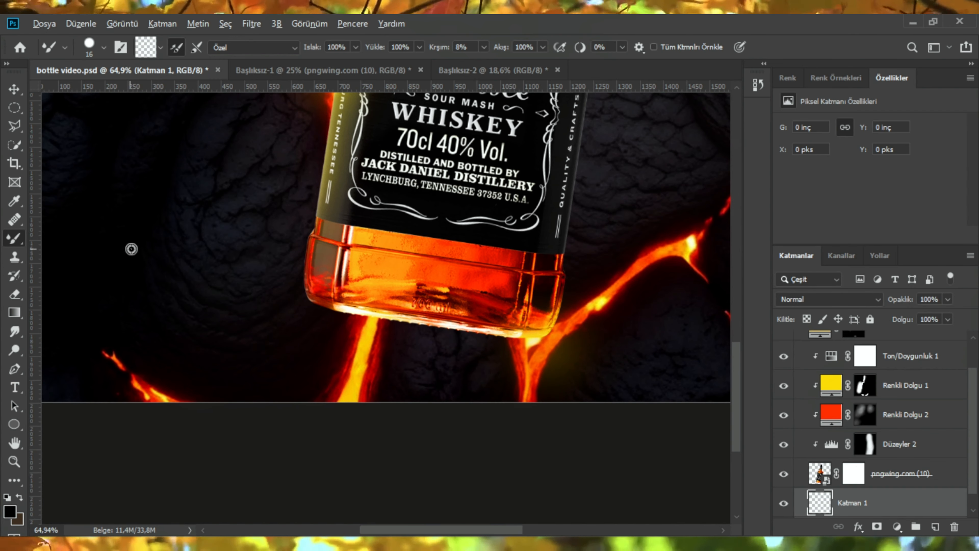
pyautogui.moveTo(135, 245)
pyautogui.mouseDown()
pyautogui.moveTo(169, 248)
pyautogui.moveTo(112, 247)
pyautogui.mouseUp()
pyautogui.rightClick(9, 237)
pyautogui.click(55, 239)
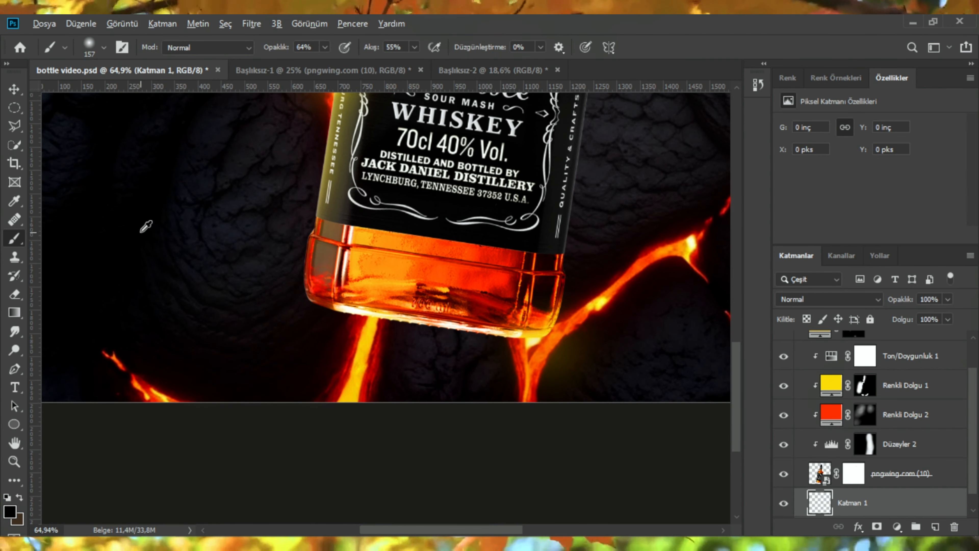
pyautogui.scroll(-3, 330, 294)
pyautogui.moveTo(312, 271); pyautogui.dragTo(335, 297)
pyautogui.scroll(5, 335, 284)
pyautogui.scroll(4, 382, 287)
pyautogui.moveTo(307, 209); pyautogui.dragTo(325, 188)
pyautogui.scroll(5, 334, 214)
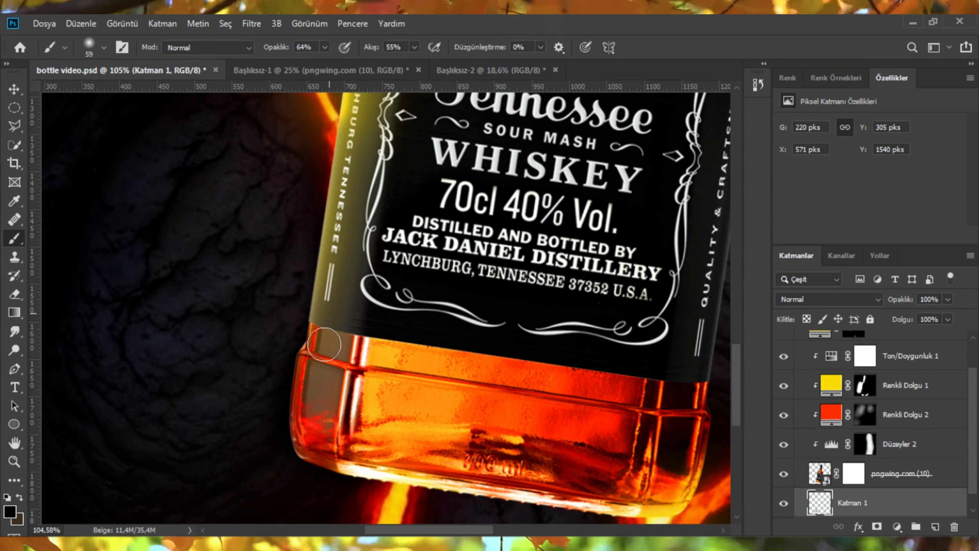
# Step: Paint more black shadow on the new layer along the bottle's left edge and base
pyautogui.moveTo(324, 344); pyautogui.dragTo(347, 220)
pyautogui.scroll(-12, 334, 311)
pyautogui.scroll(8, 333, 311)
pyautogui.moveTo(333, 311); pyautogui.dragTo(453, 313)
pyautogui.moveTo(380, 324); pyautogui.dragTo(363, 327)
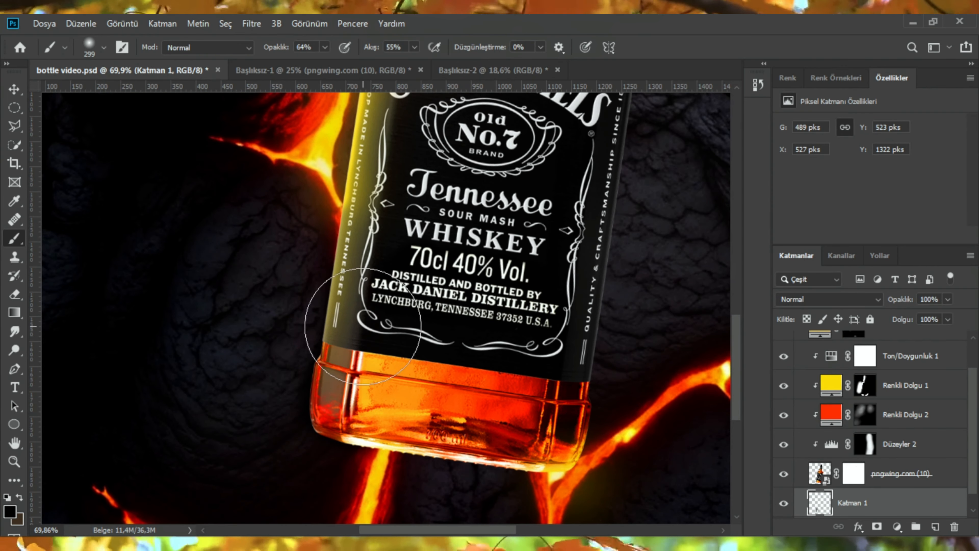
pyautogui.scroll(-4, 363, 326)
pyautogui.scroll(6, 295, 327)
pyautogui.moveTo(295, 308); pyautogui.dragTo(285, 308)
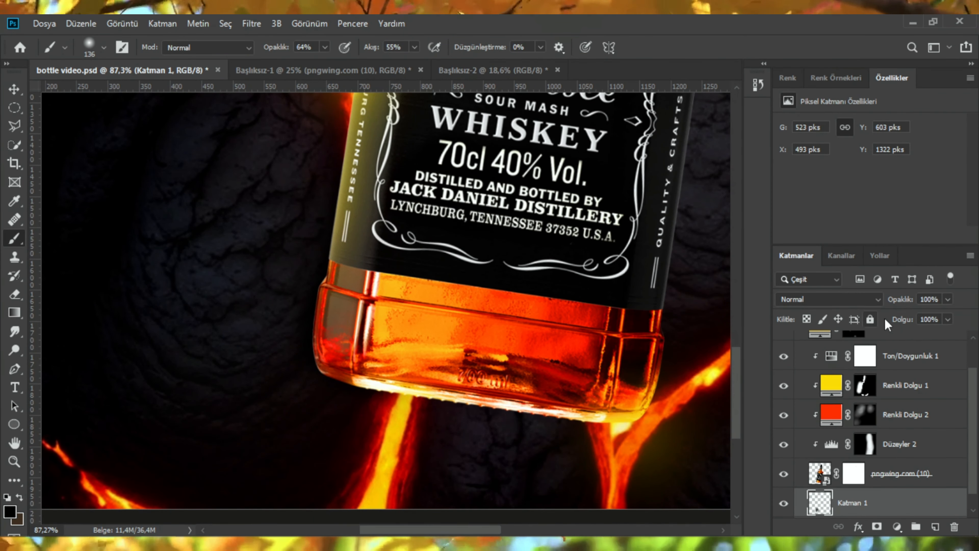
# Step: Set the shadow layer's opacity to 82%
pyautogui.moveTo(883, 305); pyautogui.dragTo(885, 305)
pyautogui.scroll(-4, 525, 306)
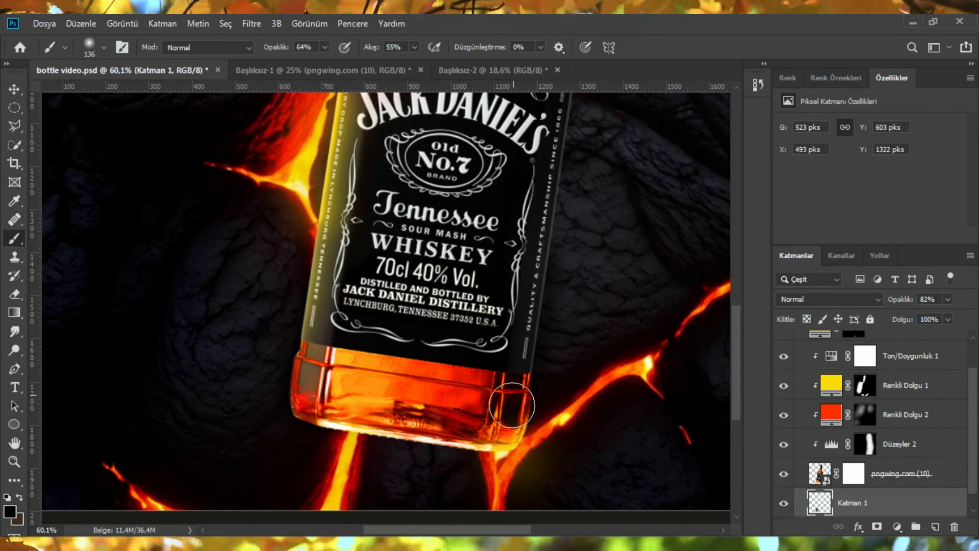
pyautogui.scroll(2, 539, 232)
pyautogui.scroll(-1, 533, 293)
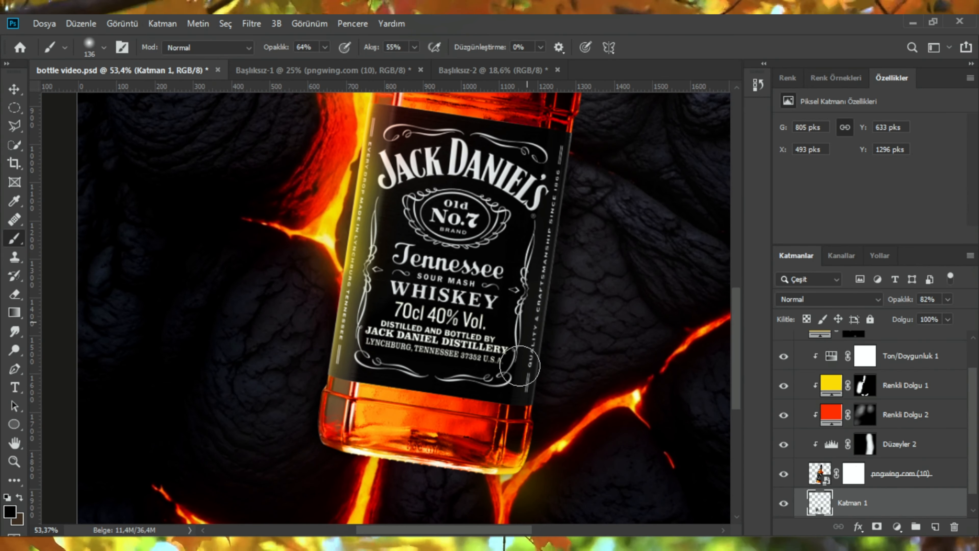
pyautogui.scroll(2, 520, 365)
pyautogui.scroll(-2, 559, 287)
pyautogui.scroll(1, 556, 249)
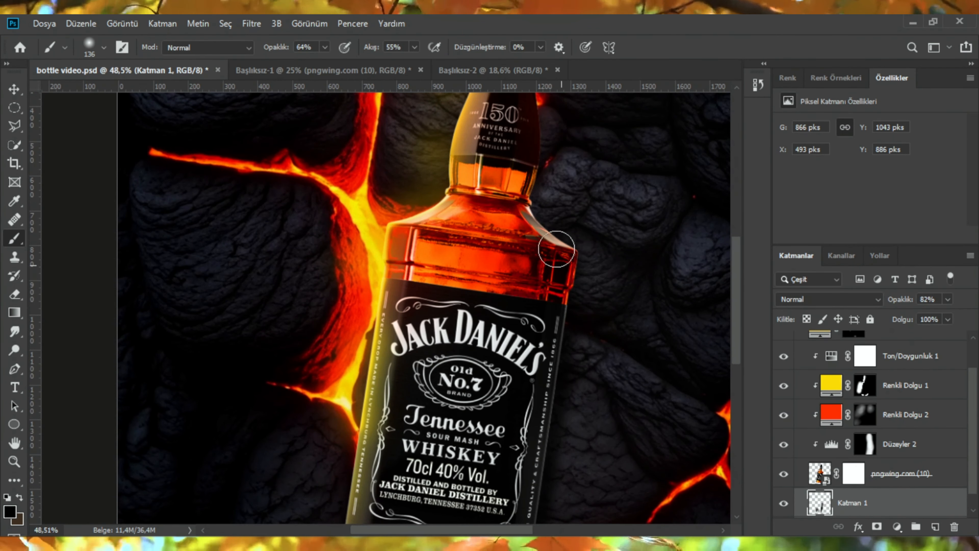
pyautogui.scroll(2, 563, 270)
pyautogui.scroll(2, 524, 230)
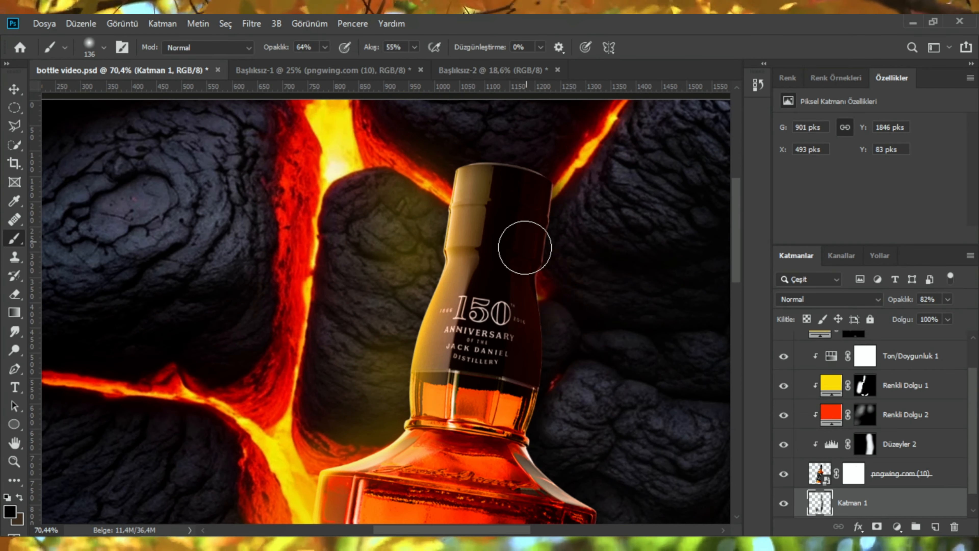
pyautogui.scroll(-2, 629, 343)
# Step: Switch to the Eraser, select the Renkli Dolgu 3 mask, and erase it at the bottle's base
pyautogui.press('e')
pyautogui.scroll(4, 531, 273)
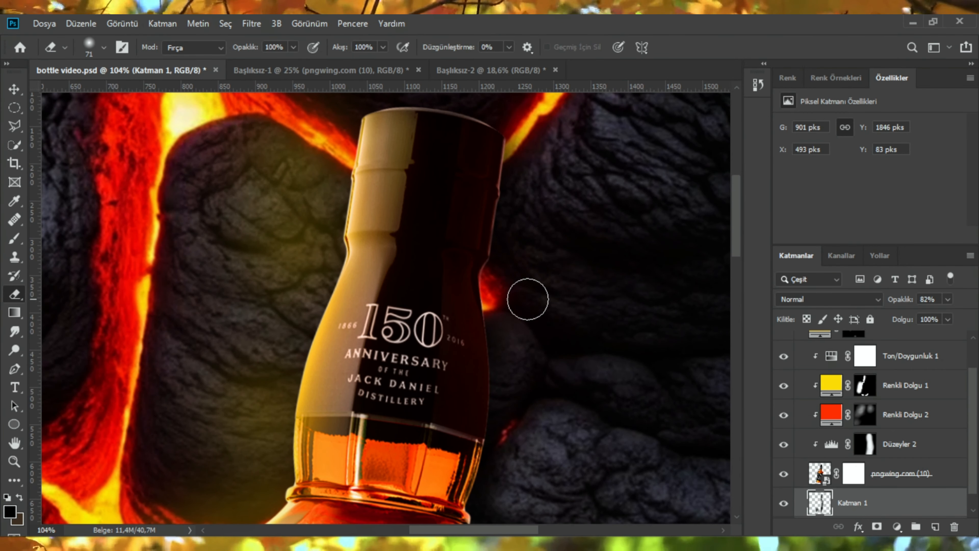
pyautogui.scroll(-2, 528, 299)
pyautogui.scroll(1, 498, 430)
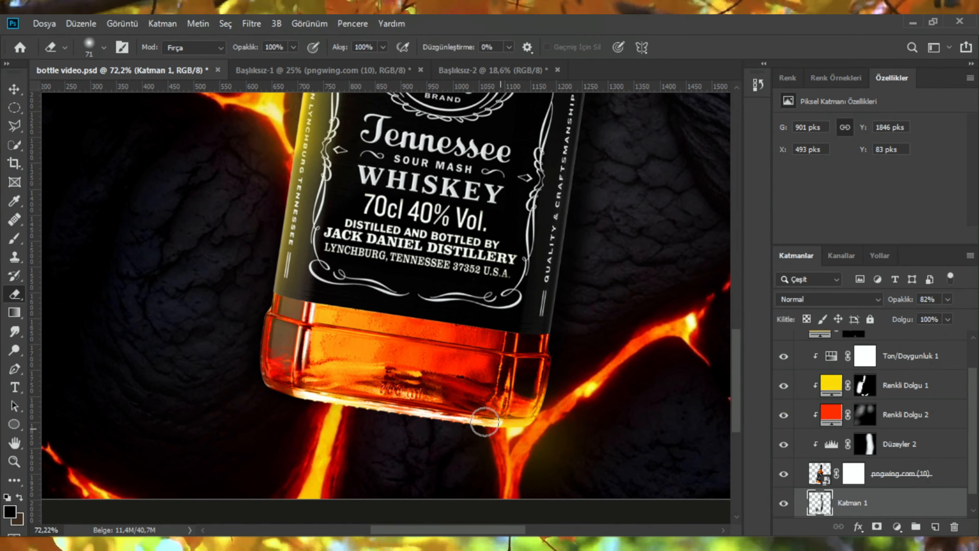
pyautogui.scroll(2, 322, 305)
pyautogui.scroll(-4, 339, 297)
pyautogui.scroll(2, 824, 386)
pyautogui.click(825, 369)
pyautogui.scroll(2, 286, 321)
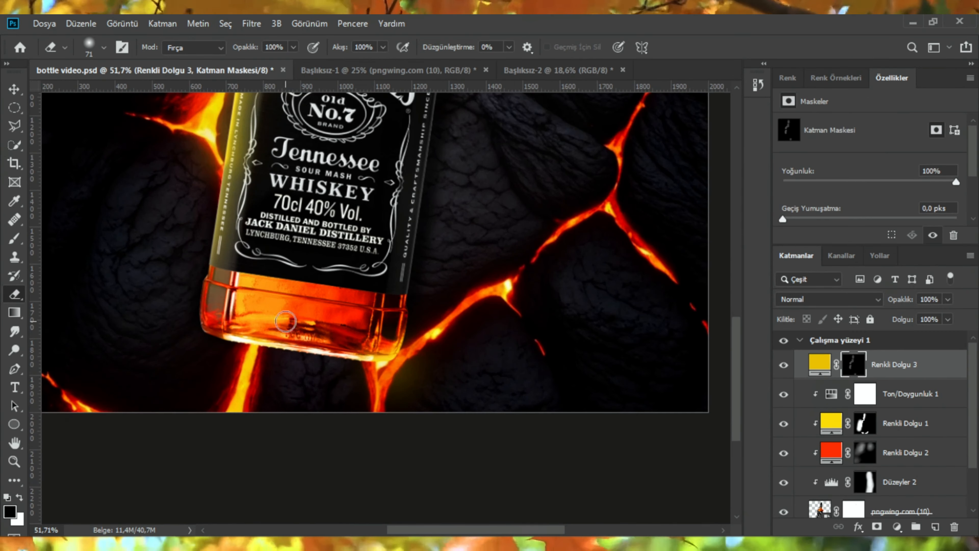
pyautogui.scroll(2, 286, 321)
pyautogui.scroll(-1, 287, 347)
pyautogui.moveTo(266, 364); pyautogui.dragTo(290, 363)
pyautogui.click(266, 363)
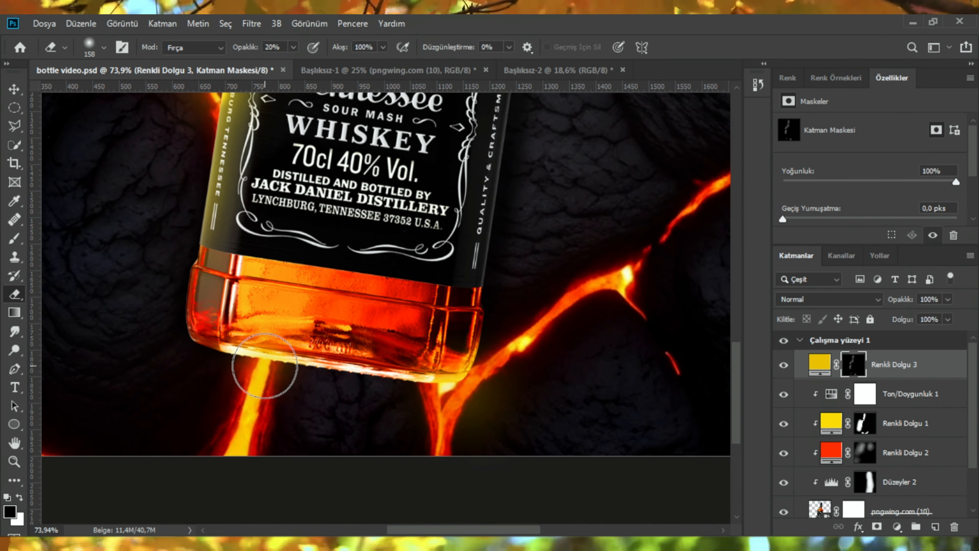
# Step: Erase the Renkli Dolgu 3 mask across the bottle's label with a large eraser at 20% opacity
pyautogui.scroll(-4, 406, 323)
pyautogui.scroll(1, 346, 304)
pyautogui.scroll(-1, 463, 273)
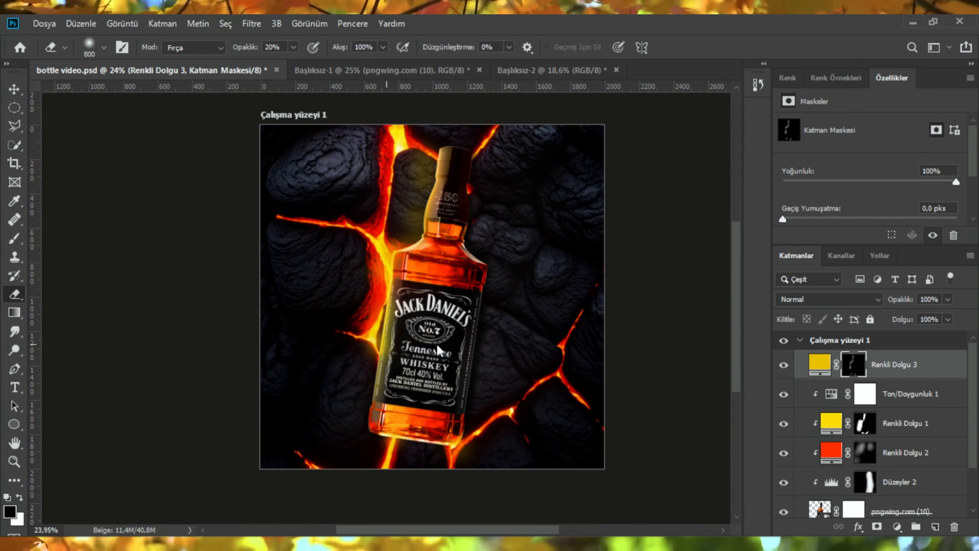
pyautogui.moveTo(372, 355); pyautogui.dragTo(428, 355)
pyautogui.scroll(-2, 545, 316)
pyautogui.scroll(3, 503, 256)
pyautogui.scroll(-1, 462, 248)
pyautogui.scroll(-2, 459, 246)
pyautogui.scroll(2, 547, 239)
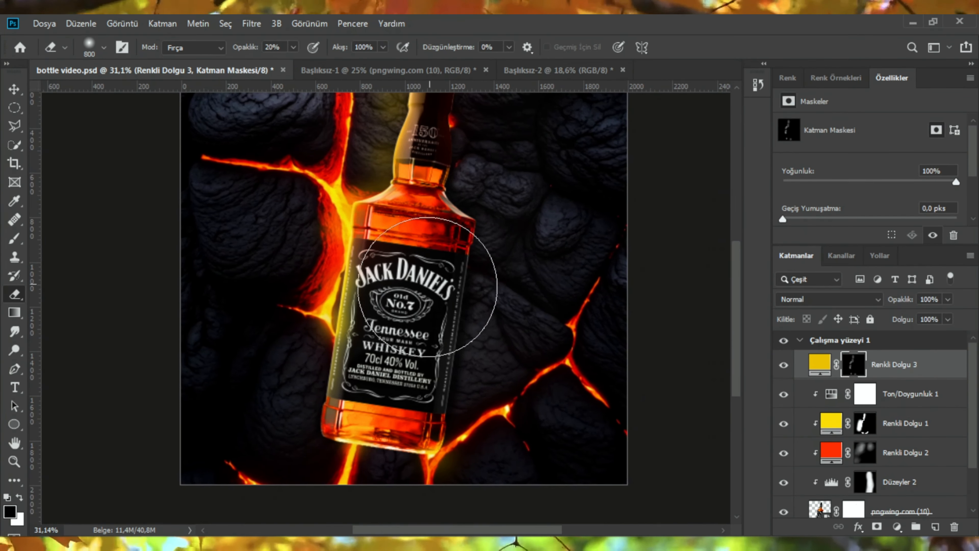
pyautogui.scroll(1, 386, 298)
pyautogui.scroll(-3, 386, 301)
pyautogui.scroll(5, 418, 270)
pyautogui.moveTo(441, 254); pyautogui.dragTo(368, 254)
pyautogui.scroll(-3, 901, 459)
# Step: Add a Brightness/Contrast adjustment above the bottle with brightness -112 and contrast 60
pyautogui.click(901, 459)
pyautogui.click(897, 526)
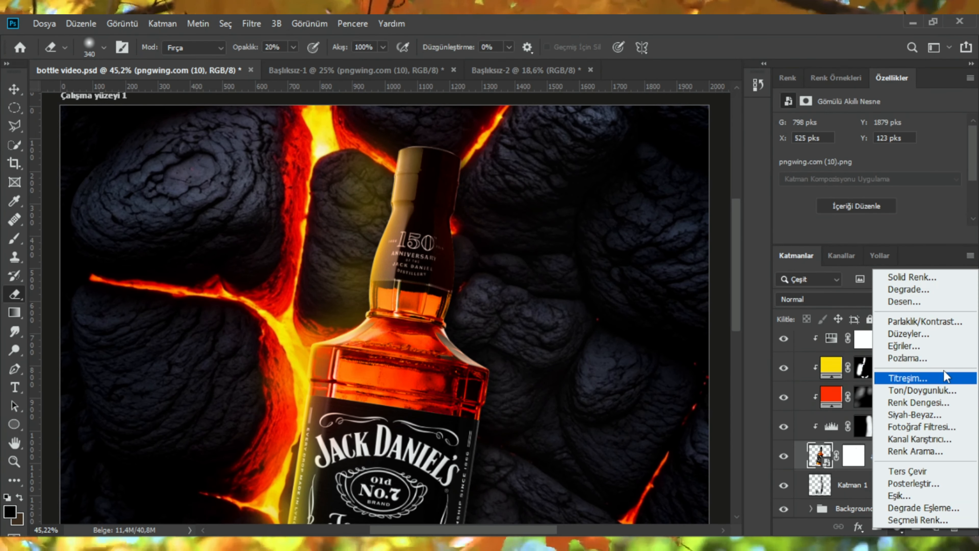
pyautogui.click(886, 271)
pyautogui.moveTo(870, 164); pyautogui.dragTo(806, 171)
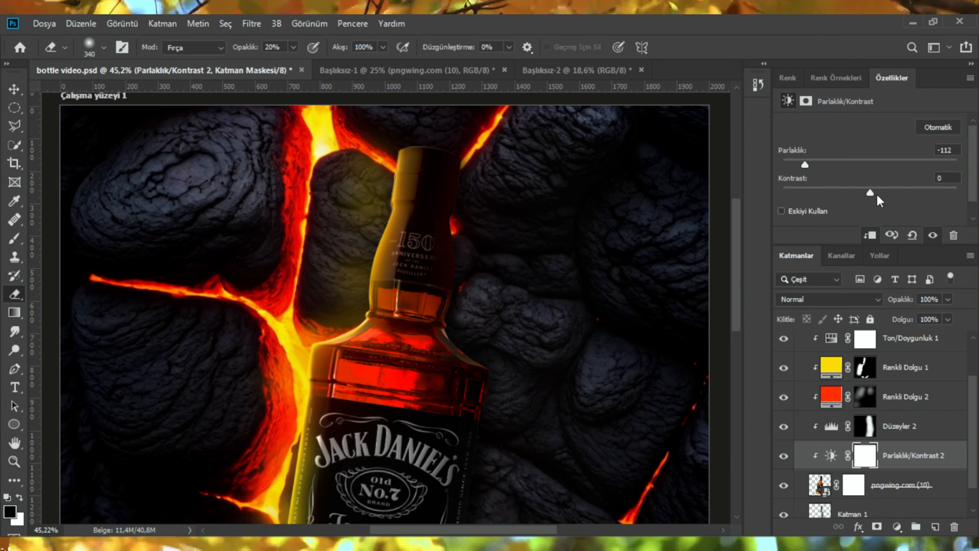
pyautogui.moveTo(871, 194); pyautogui.dragTo(922, 193)
# Step: Invert the Brightness/Contrast mask and erase it at 100% opacity near the bottle neck's right edge
pyautogui.hotkey('ctrl', 'i')
pyautogui.scroll(4, 492, 196)
pyautogui.moveTo(491, 215); pyautogui.dragTo(468, 214)
pyautogui.press('x')
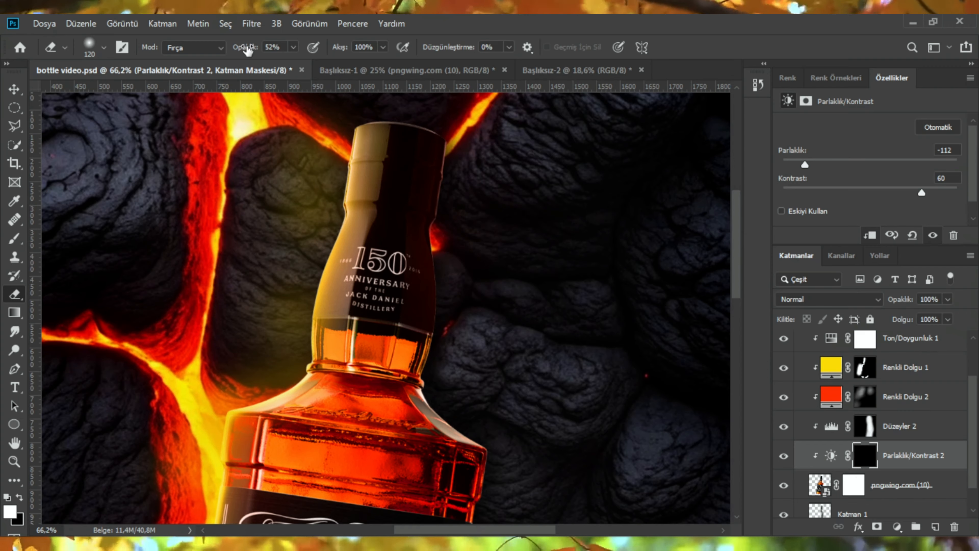
pyautogui.moveTo(248, 50); pyautogui.dragTo(280, 51)
pyautogui.scroll(4, 495, 133)
pyautogui.moveTo(453, 200); pyautogui.dragTo(429, 192)
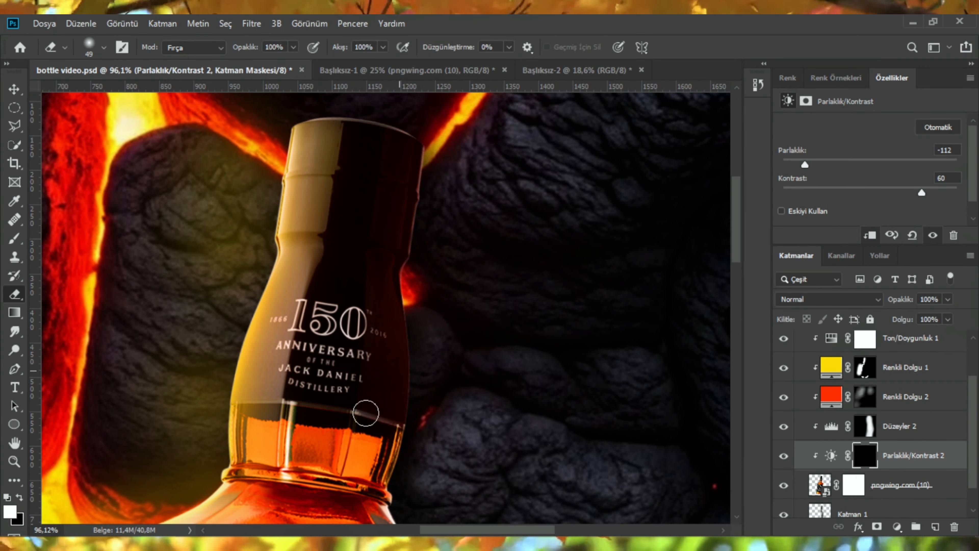
# Step: Switch to the Brush and paint the Brightness/Contrast mask along the bottle neck's right edge
pyautogui.scroll(-3, 398, 314)
pyautogui.press('b')
pyautogui.scroll(6, 470, 224)
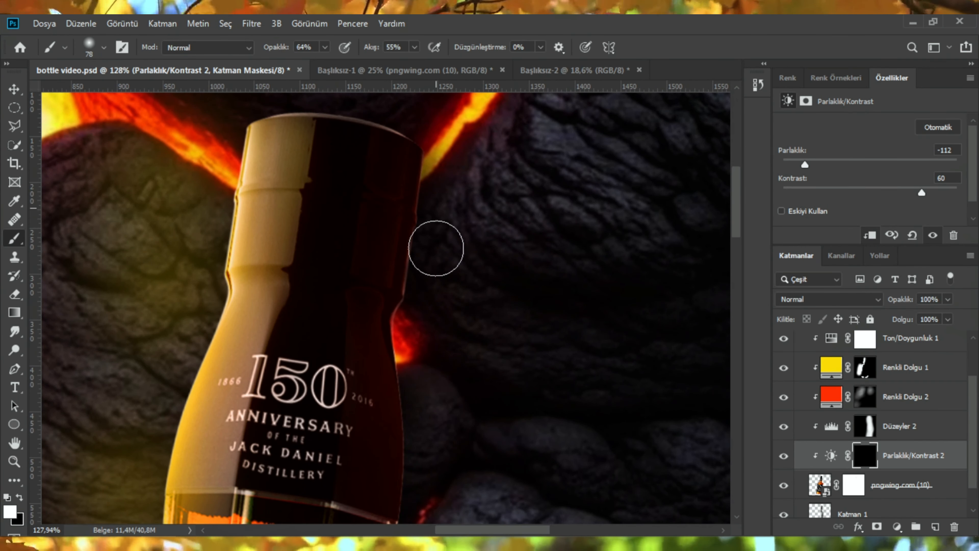
pyautogui.moveTo(421, 344); pyautogui.dragTo(426, 370)
pyautogui.scroll(-3, 438, 219)
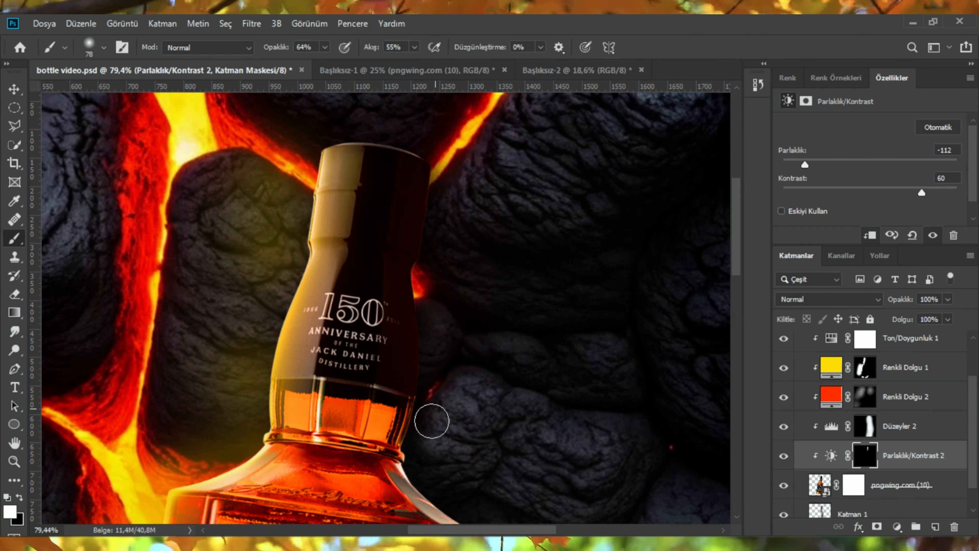
# Step: Set the Renkli Dolgu 2 fill layer's blend mode to Pin Işığı
pyautogui.scroll(-4, 431, 421)
pyautogui.scroll(2, 442, 324)
pyautogui.scroll(-1, 441, 287)
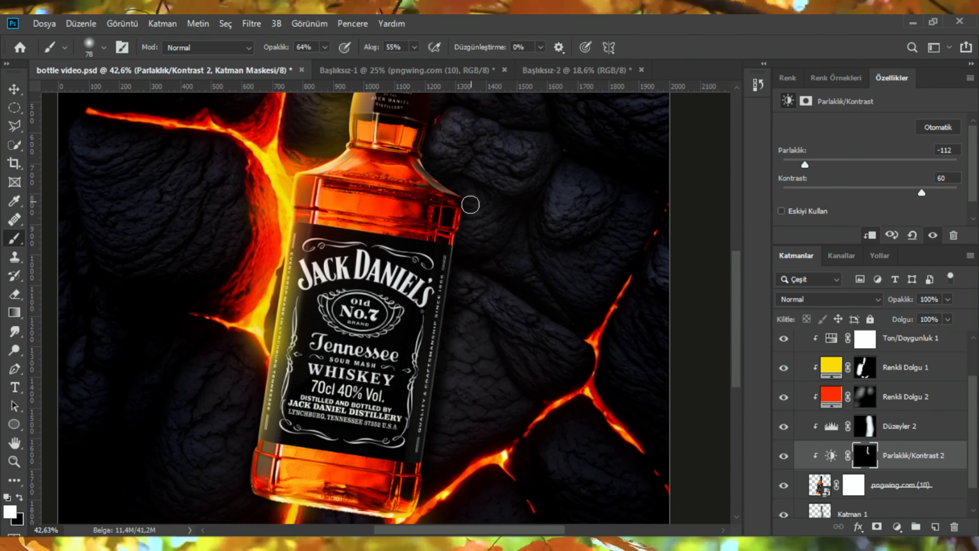
pyautogui.scroll(1, 445, 385)
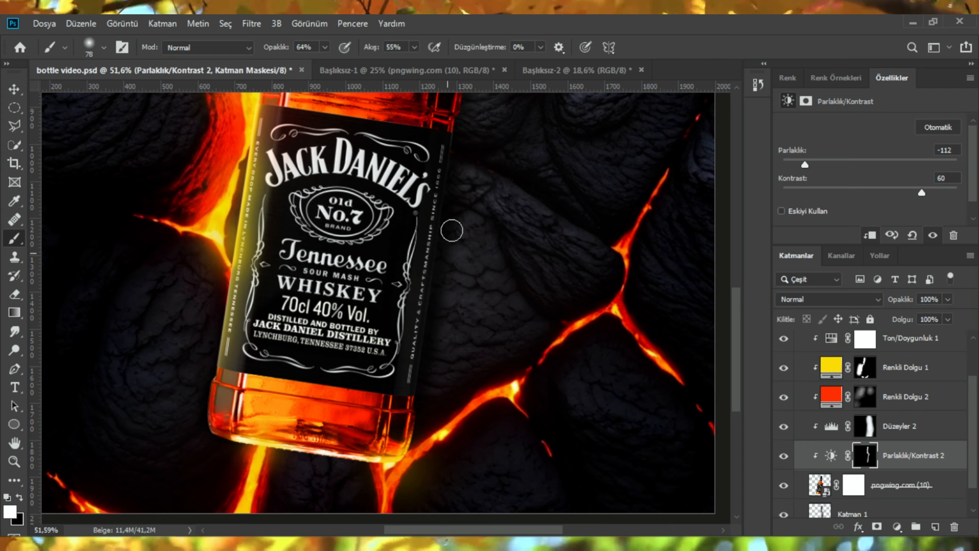
pyautogui.scroll(6, 445, 242)
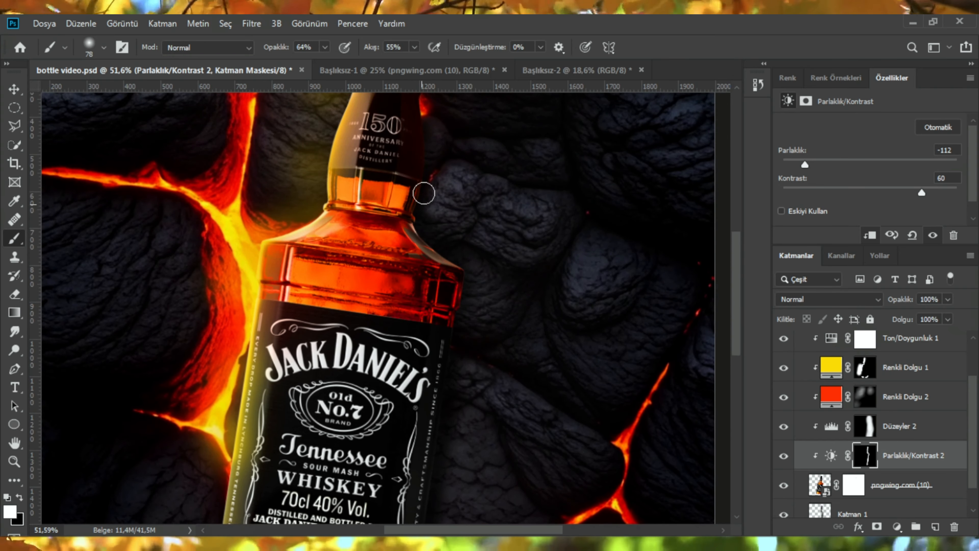
pyautogui.scroll(1, 430, 177)
pyautogui.scroll(-4, 441, 232)
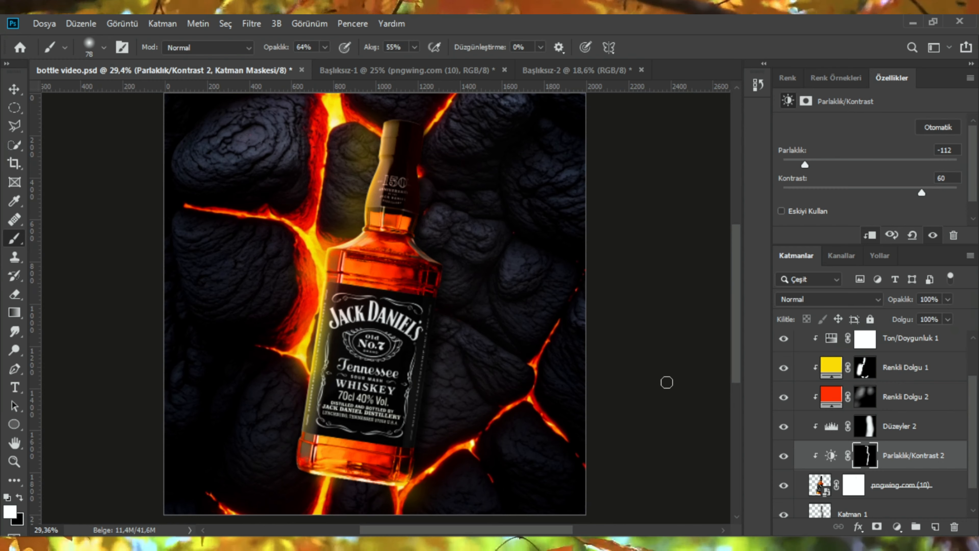
pyautogui.click(881, 376)
pyautogui.click(880, 396)
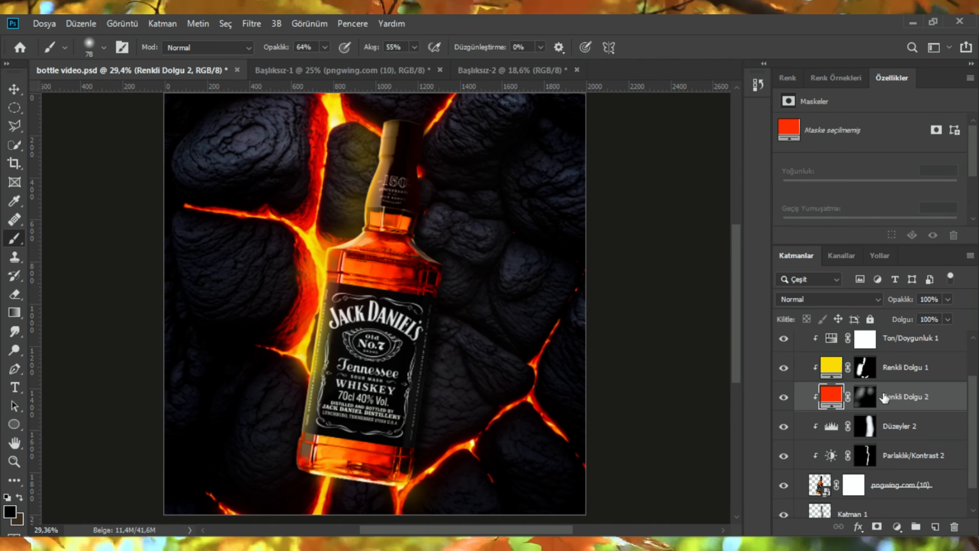
pyautogui.click(803, 298)
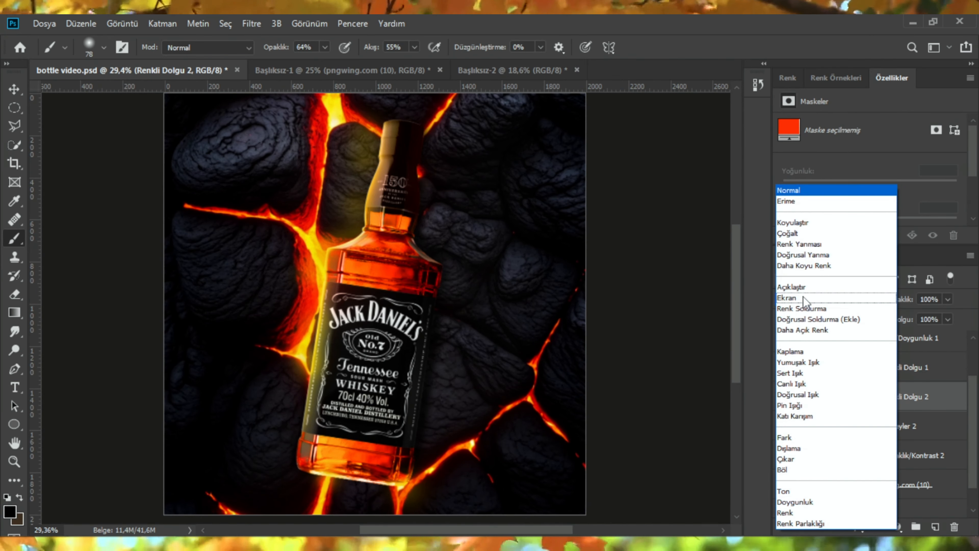
pyautogui.click(808, 405)
# Step: Name the group containing the bottle layers Bottle
pyautogui.press('v')
pyautogui.scroll(-1, 371, 265)
pyautogui.scroll(-1, 424, 367)
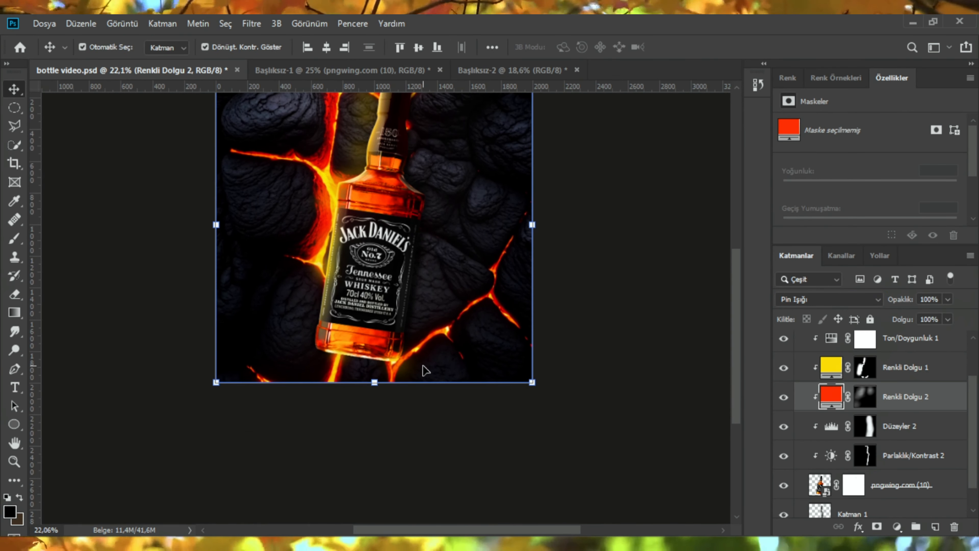
pyautogui.scroll(5, 424, 368)
pyautogui.scroll(-4, 437, 191)
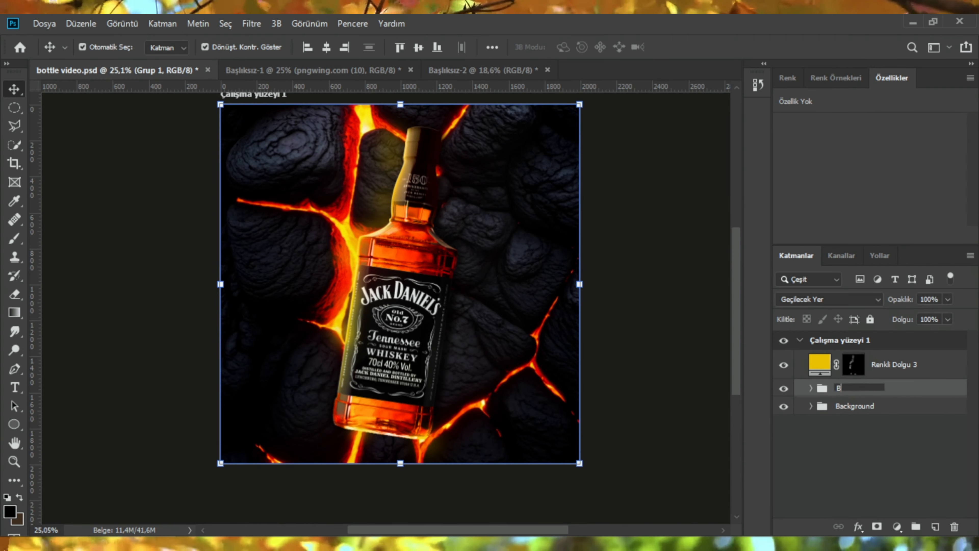
pyautogui.press('Return')
# Step: Toggle the Bottle group's visibility to compare the composite with and without it
pyautogui.click(784, 389)
pyautogui.click(783, 390)
pyautogui.scroll(2, 404, 374)
pyautogui.scroll(-2, 405, 374)
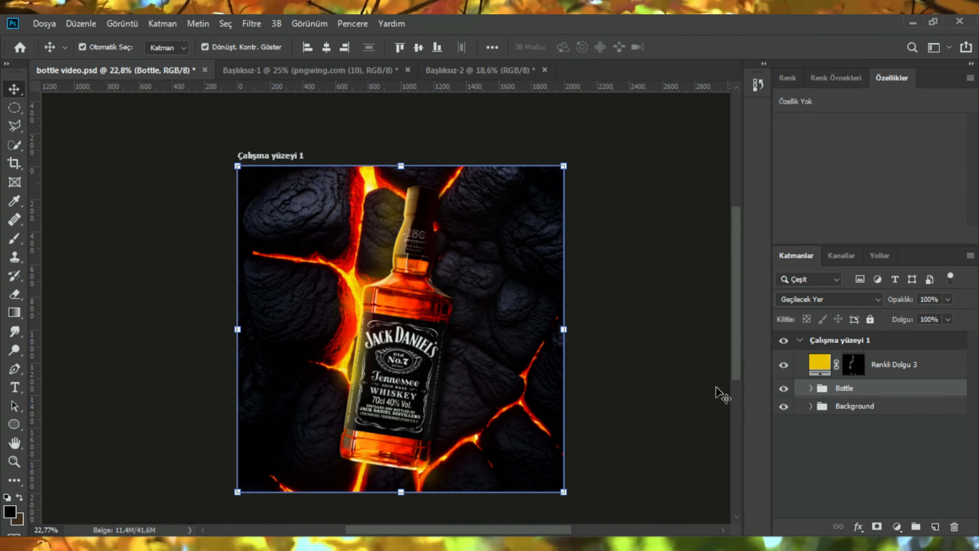
pyautogui.click(784, 390)
pyautogui.click(784, 388)
pyautogui.click(784, 389)
pyautogui.click(784, 389)
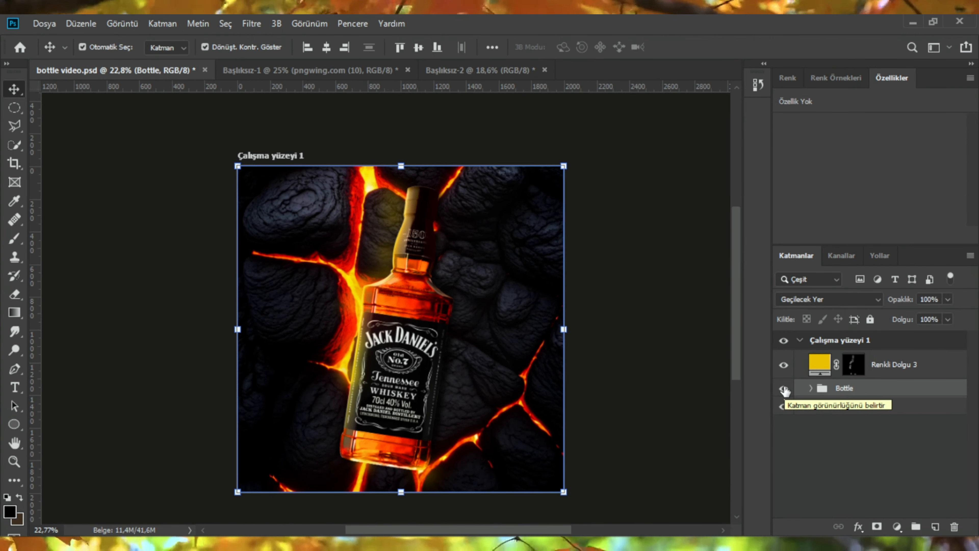
# Step: Add a Hue/Saturation adjustment clipped to the Bottle group and enable Colorize
pyautogui.click(897, 527)
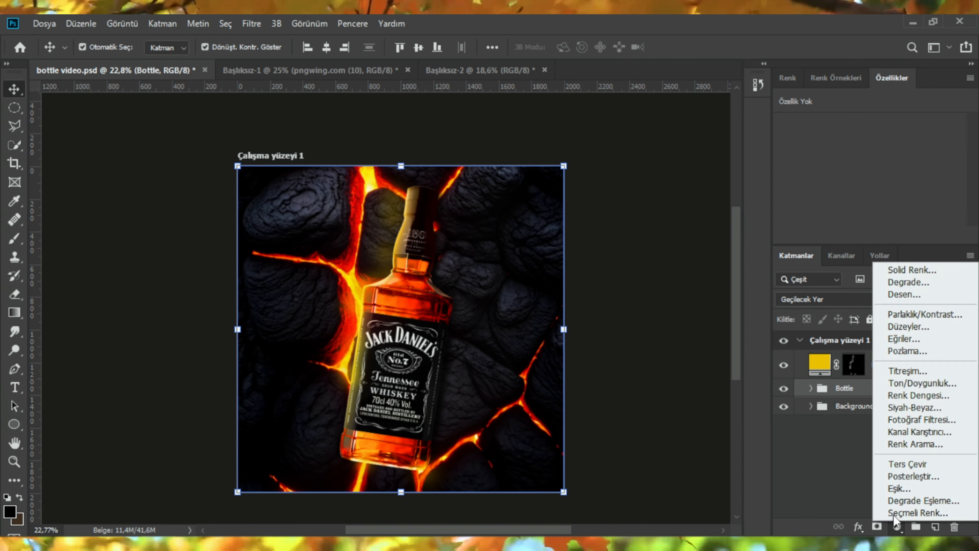
pyautogui.click(902, 390)
pyautogui.keyDown('alt'); pyautogui.click(813, 405); pyautogui.keyUp('alt')
pyautogui.scroll(-2, 863, 208)
pyautogui.click(854, 198)
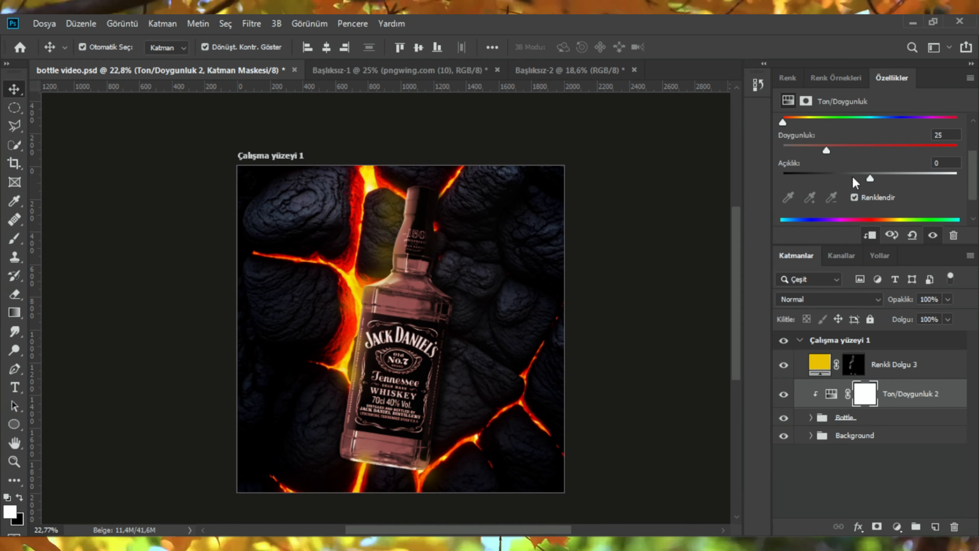
# Step: Set the Hue/Saturation colorize values to hue 58, saturation 100 and lightness +3
pyautogui.scroll(-2, 868, 173)
pyautogui.scroll(2, 869, 173)
pyautogui.moveTo(783, 134); pyautogui.dragTo(812, 135)
pyautogui.moveTo(826, 163); pyautogui.dragTo(958, 163)
pyautogui.moveTo(813, 133); pyautogui.dragTo(808, 135)
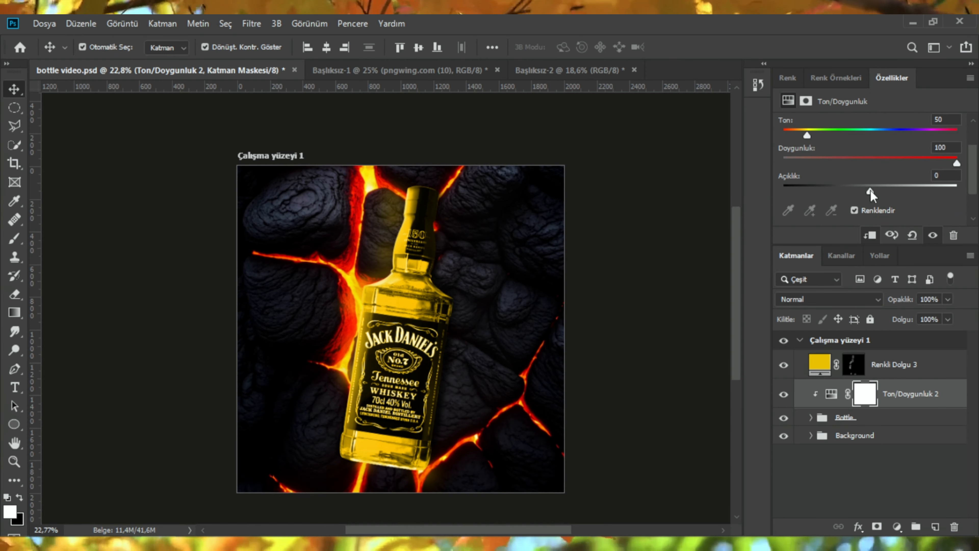
pyautogui.moveTo(870, 190); pyautogui.dragTo(872, 191)
pyautogui.moveTo(804, 137)
pyautogui.mouseDown()
pyautogui.moveTo(902, 140)
pyautogui.moveTo(813, 143)
pyautogui.mouseUp()
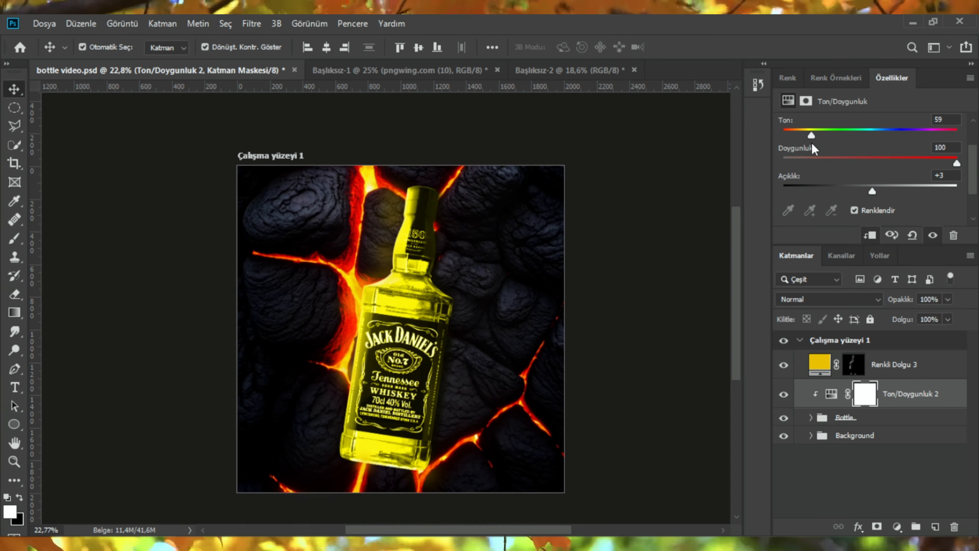
# Step: Invert the Hue/Saturation mask and paint it with a soft brush along the bottle's left side
pyautogui.hotkey('ctrl', 'i')
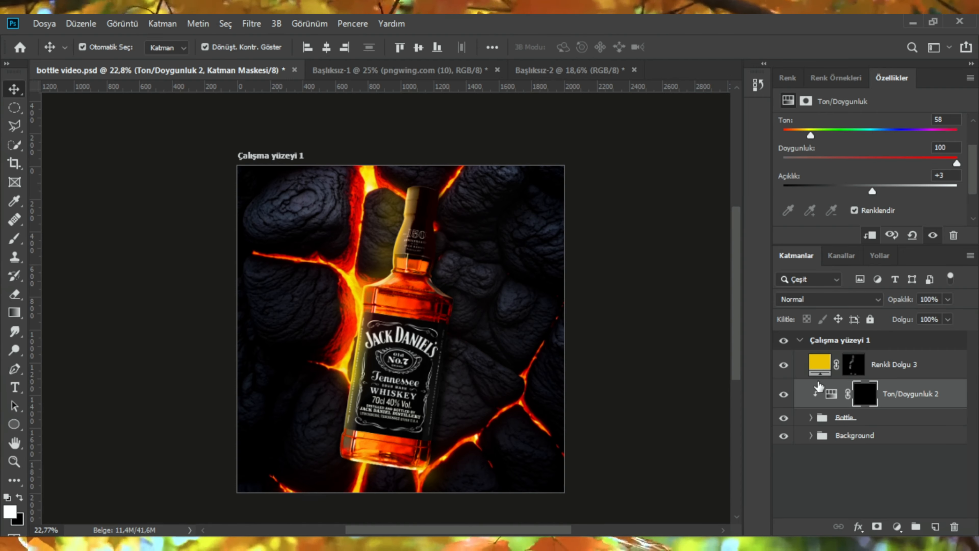
pyautogui.press('b')
pyautogui.scroll(3, 386, 218)
pyautogui.moveTo(404, 247)
pyautogui.mouseDown()
pyautogui.moveTo(384, 235)
pyautogui.moveTo(369, 269)
pyautogui.moveTo(332, 305)
pyautogui.mouseUp()
pyautogui.scroll(-3, 332, 305)
pyautogui.moveTo(285, 327); pyautogui.dragTo(297, 331)
pyautogui.moveTo(285, 327)
pyautogui.mouseDown()
pyautogui.moveTo(257, 445)
pyautogui.moveTo(262, 478)
pyautogui.mouseUp()
pyautogui.scroll(-3, 257, 445)
pyautogui.scroll(4, 338, 298)
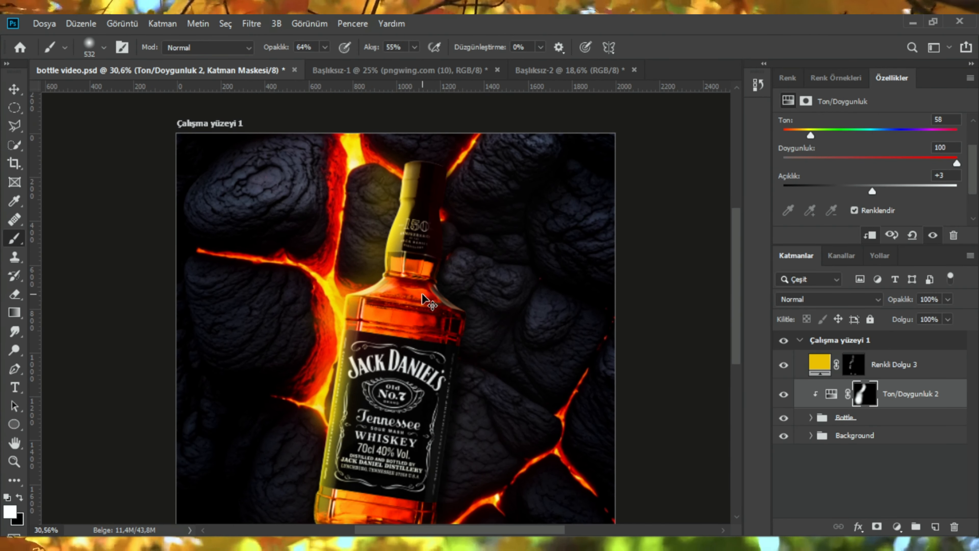
# Step: Continue painting the Hue/Saturation mask along the left edge of the bottle's label
pyautogui.scroll(-2, 376, 320)
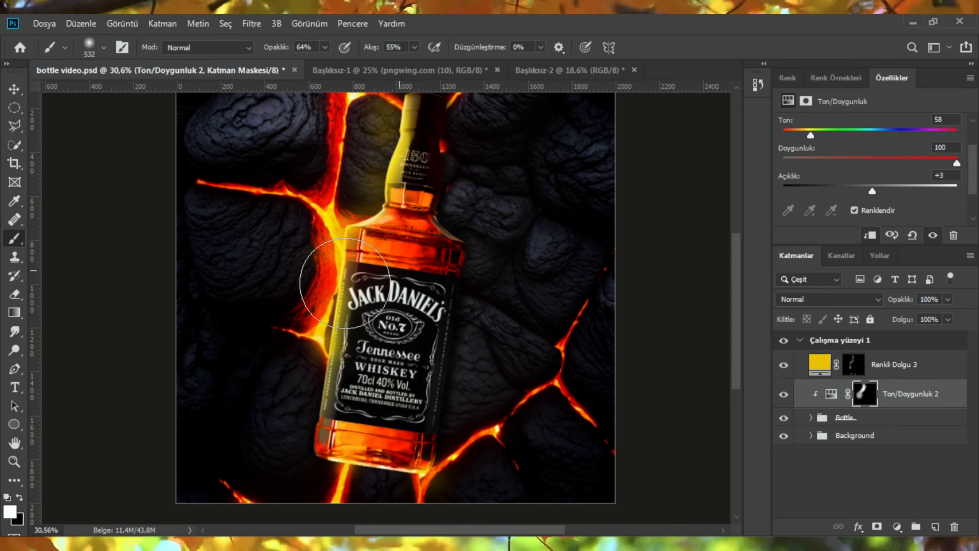
pyautogui.scroll(-1, 319, 316)
pyautogui.scroll(2, 320, 316)
pyautogui.moveTo(319, 316); pyautogui.dragTo(257, 316)
pyautogui.scroll(-2, 316, 317)
pyautogui.scroll(3, 316, 317)
pyautogui.scroll(2, 330, 317)
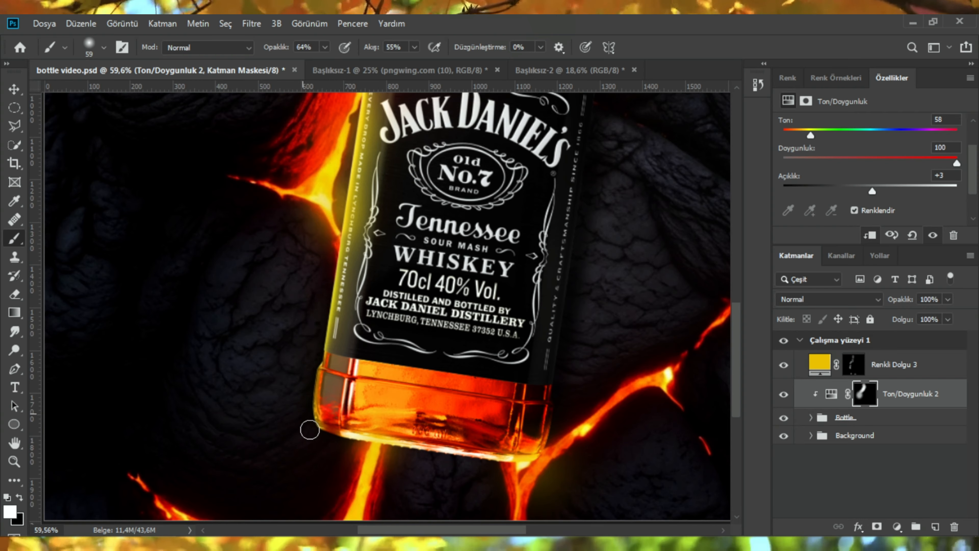
pyautogui.scroll(-1, 320, 207)
pyautogui.scroll(-2, 312, 406)
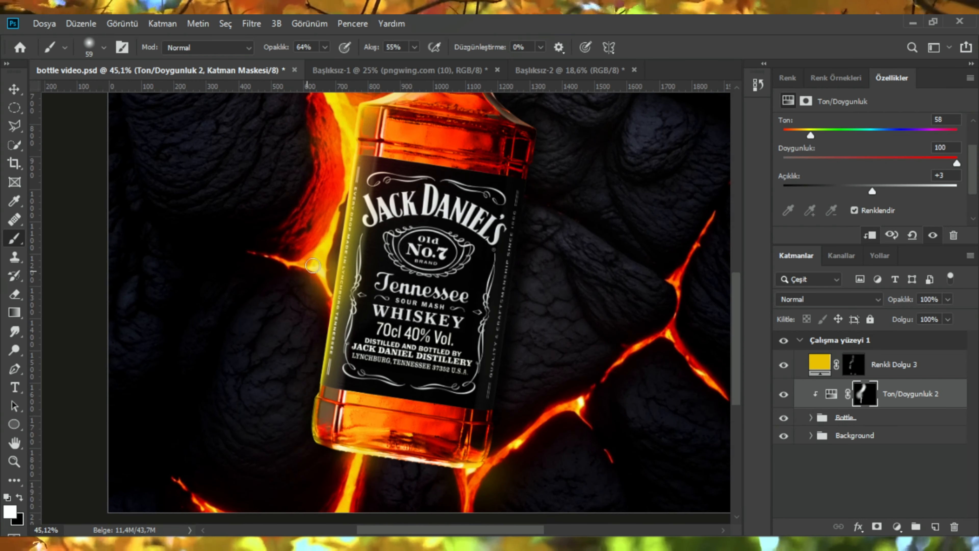
pyautogui.scroll(4, 339, 216)
pyautogui.moveTo(371, 229); pyautogui.dragTo(343, 365)
# Step: Paint the Hue/Saturation mask along the bottle neck's left edge and the bottle's bottom edge
pyautogui.scroll(-1, 359, 346)
pyautogui.scroll(2, 409, 285)
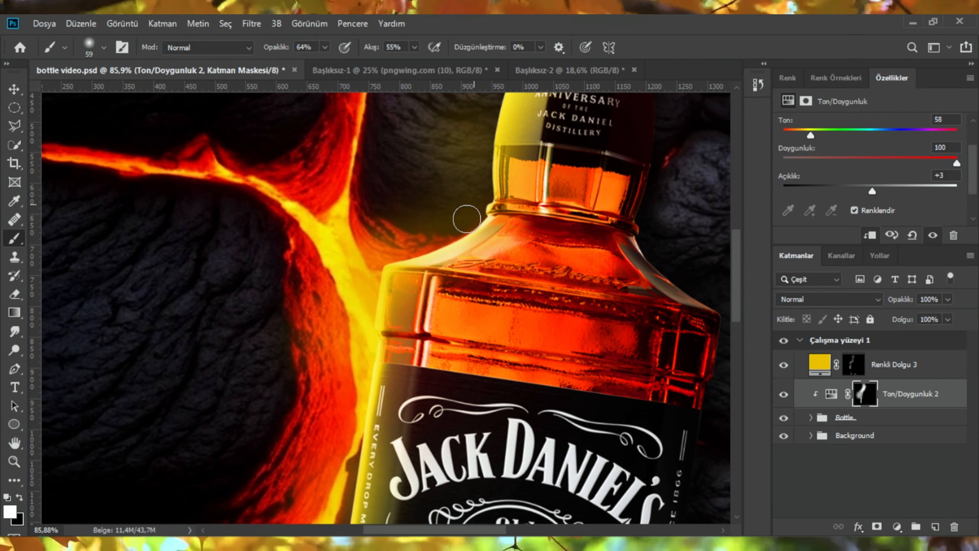
pyautogui.scroll(1, 482, 216)
pyautogui.scroll(5, 513, 216)
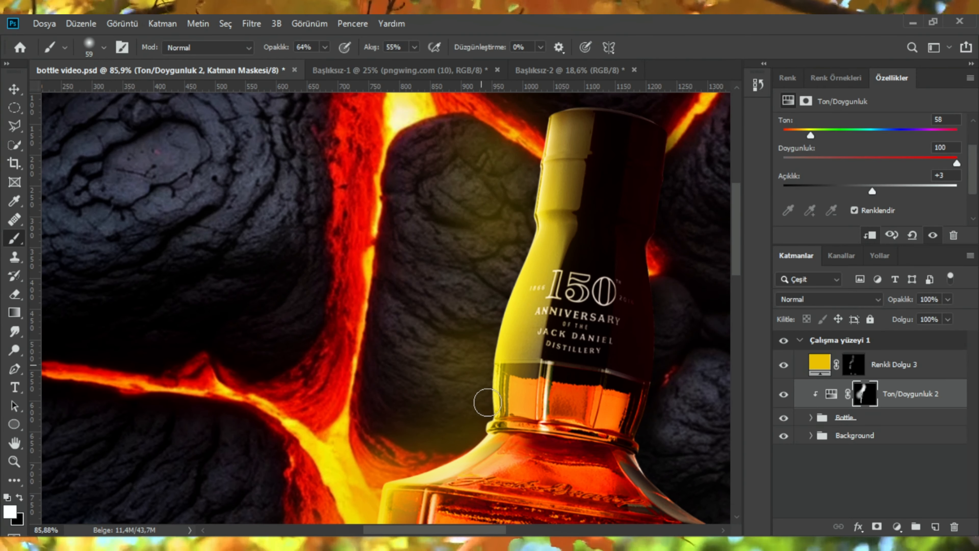
pyautogui.scroll(2, 524, 262)
pyautogui.scroll(1, 532, 308)
pyautogui.scroll(-3, 529, 353)
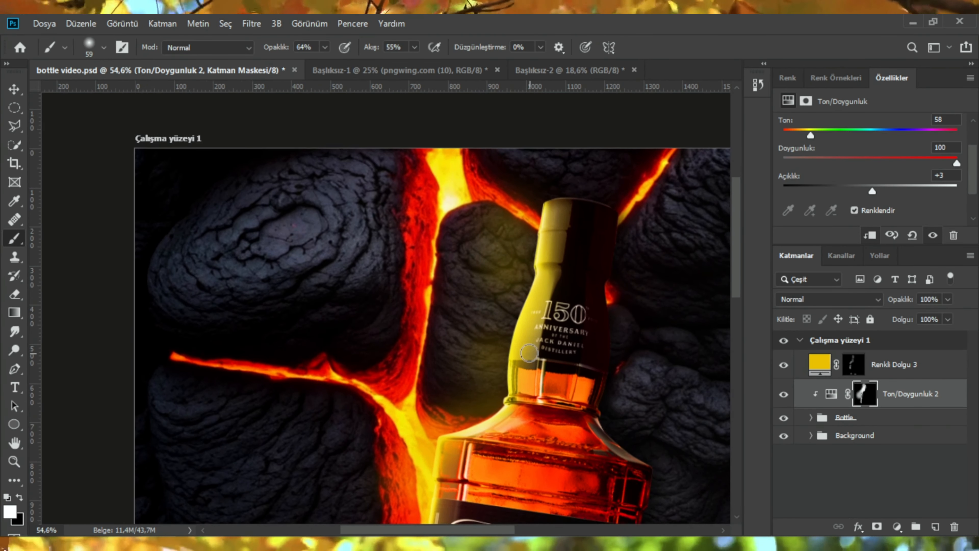
pyautogui.scroll(-9, 529, 352)
pyautogui.scroll(7, 438, 356)
pyautogui.moveTo(402, 356); pyautogui.dragTo(422, 355)
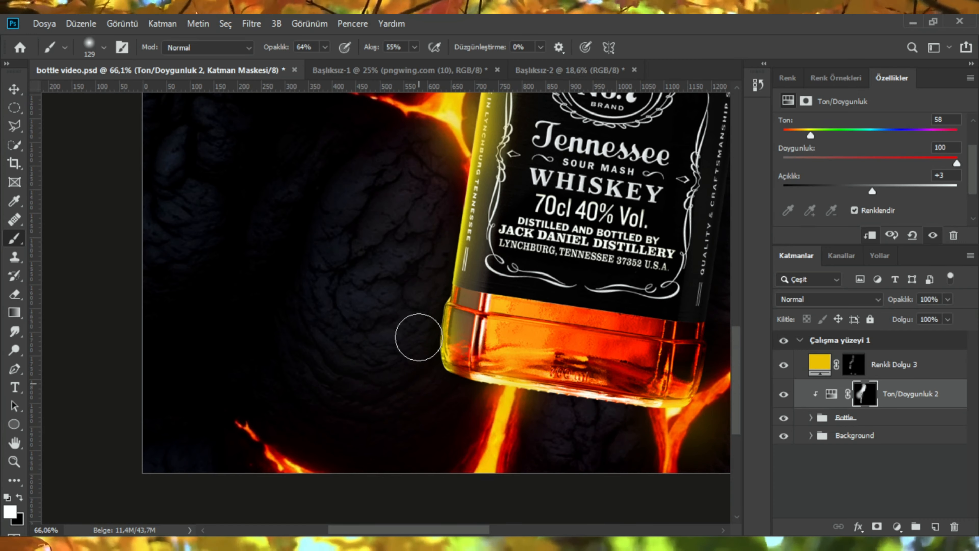
pyautogui.scroll(-4, 387, 331)
pyautogui.moveTo(360, 319); pyautogui.dragTo(394, 321)
pyautogui.moveTo(393, 321); pyautogui.dragTo(336, 380)
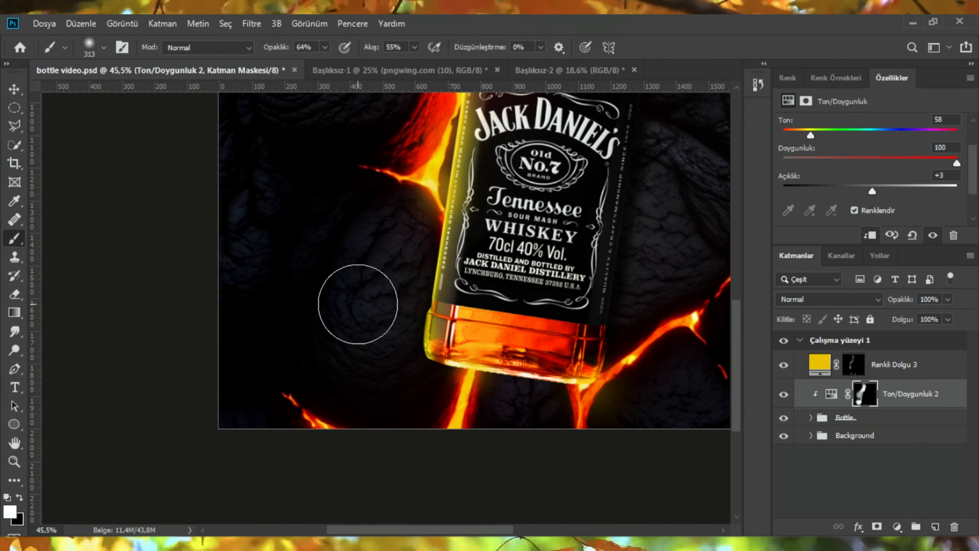
pyautogui.scroll(-2, 370, 394)
pyautogui.scroll(3, 440, 359)
pyautogui.moveTo(496, 333)
pyautogui.mouseDown()
pyautogui.moveTo(464, 332)
pyautogui.moveTo(639, 338)
pyautogui.mouseUp()
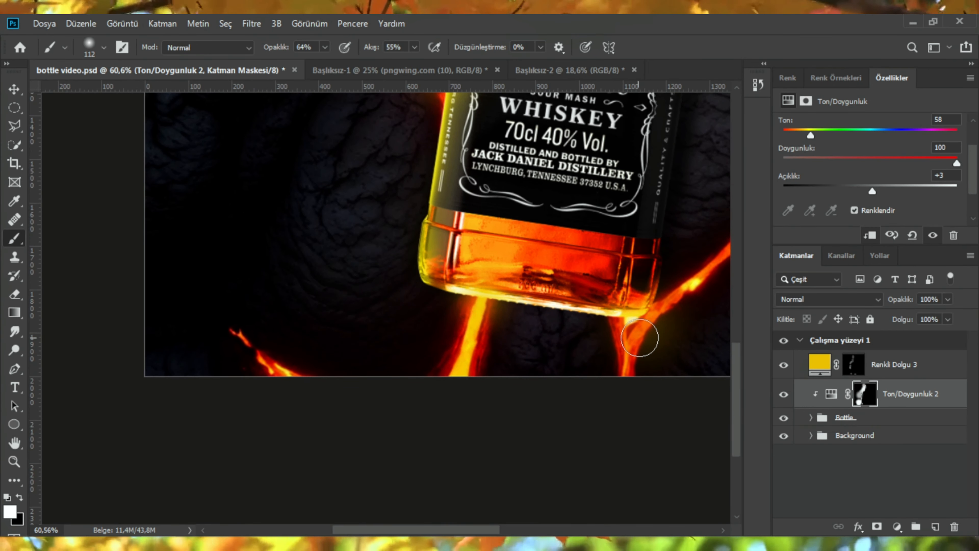
# Step: Paint black on the Hue/Saturation mask near the bottle's lower left edge to reduce the glow there
pyautogui.scroll(-10, 615, 329)
pyautogui.scroll(2, 594, 208)
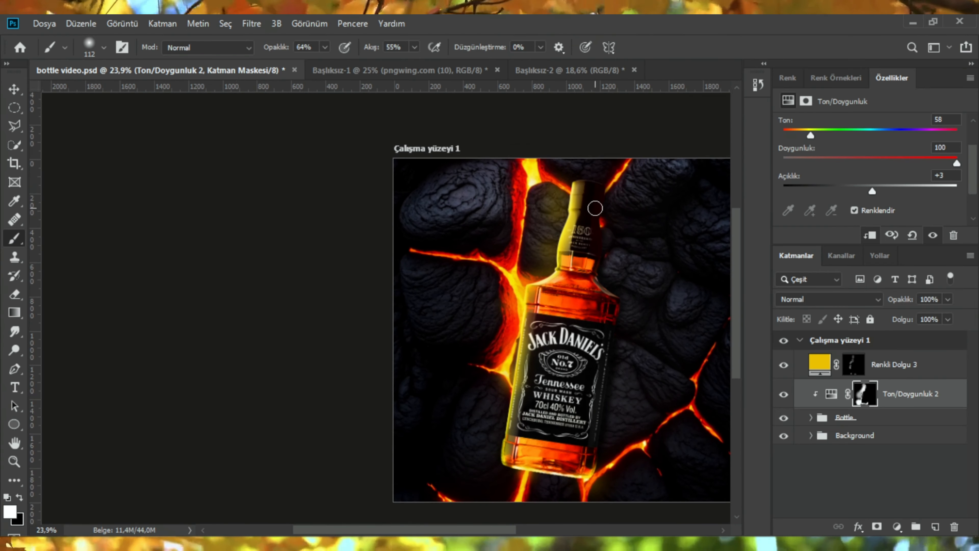
pyautogui.scroll(7, 626, 235)
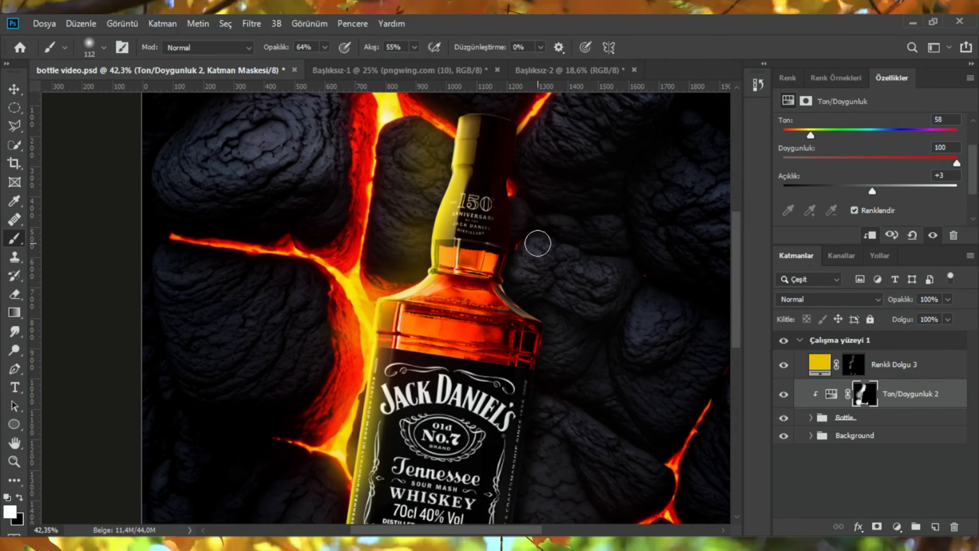
pyautogui.scroll(1, 369, 447)
pyautogui.scroll(-3, 492, 398)
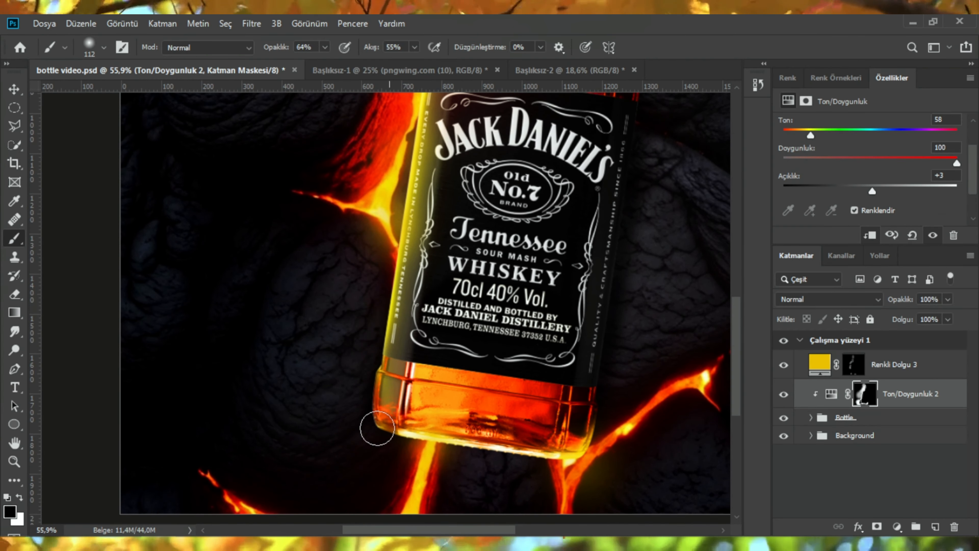
pyautogui.scroll(4, 337, 429)
pyautogui.moveTo(350, 410)
pyautogui.mouseDown()
pyautogui.moveTo(377, 407)
pyautogui.moveTo(328, 356)
pyautogui.mouseUp()
pyautogui.scroll(-5, 368, 325)
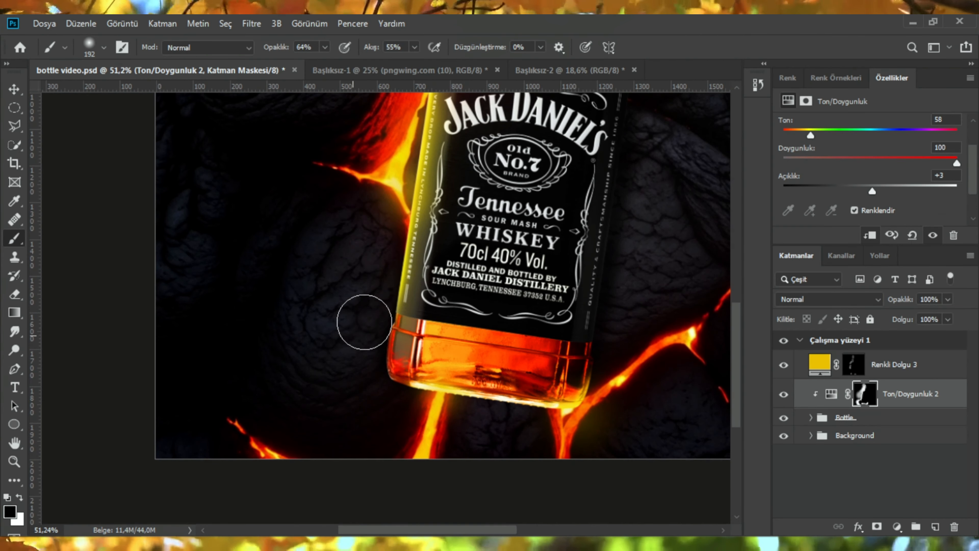
pyautogui.scroll(-3, 452, 269)
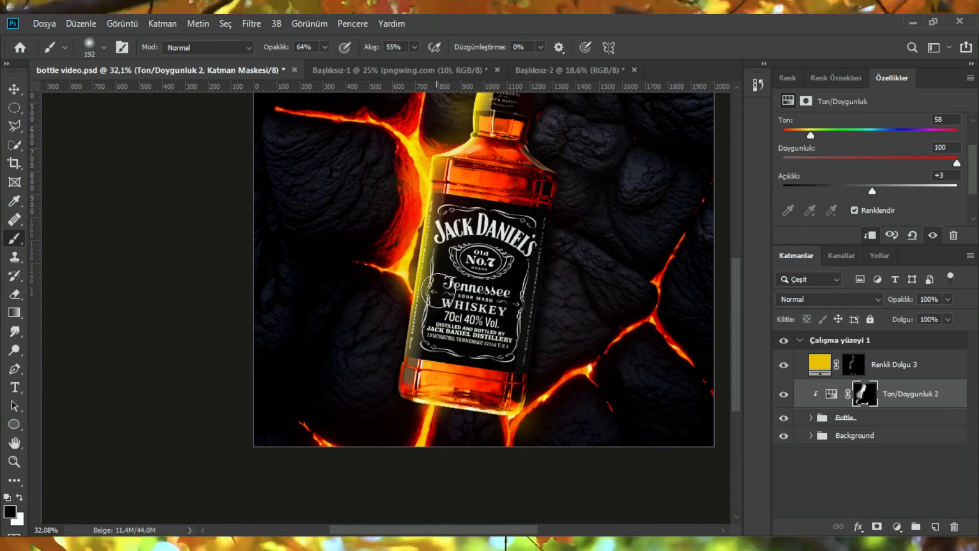
pyautogui.scroll(3, 366, 358)
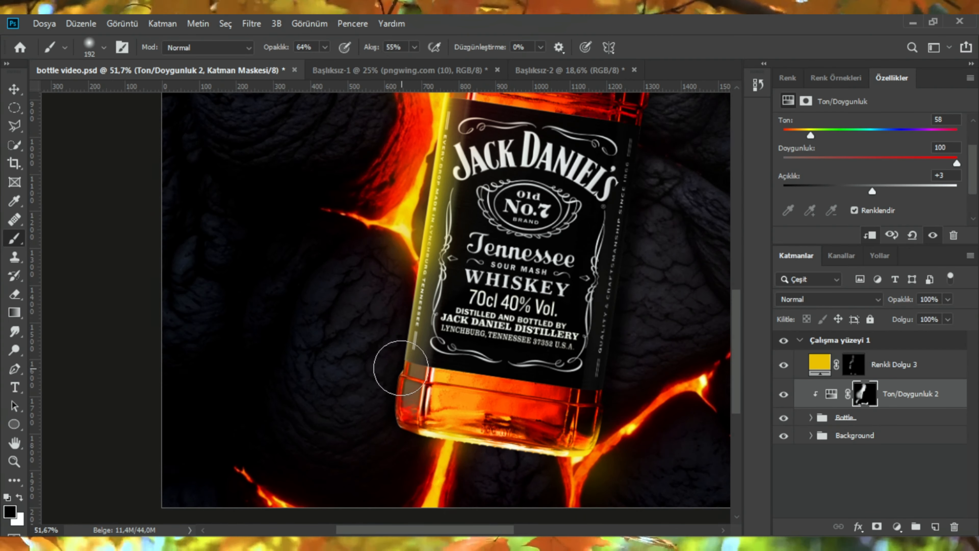
# Step: Expand the Bottle group and inspect its adjustment layer masks one by one at different zoom levels
pyautogui.scroll(-3, 574, 349)
pyautogui.click(860, 421)
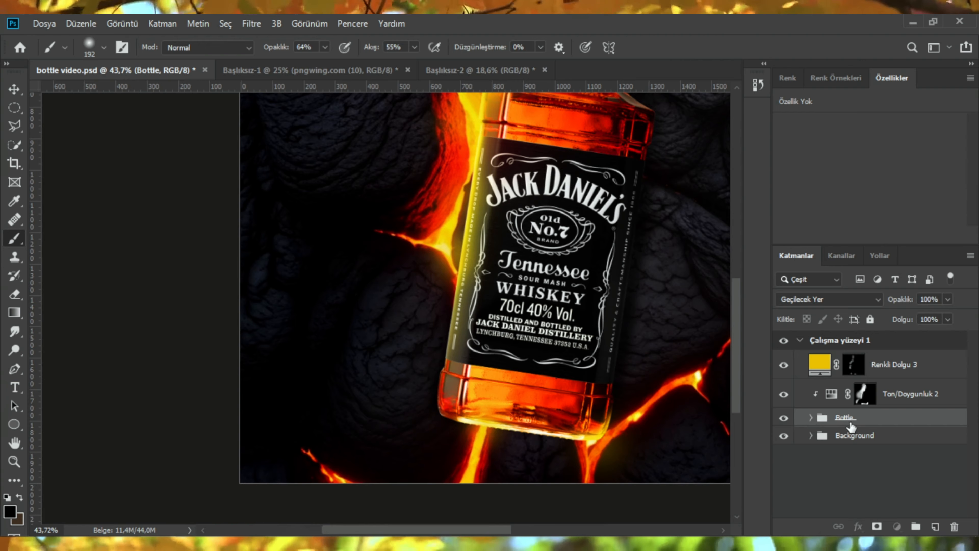
pyautogui.click(811, 418)
pyautogui.scroll(-5, 833, 417)
pyautogui.click(843, 417)
pyautogui.scroll(2, 434, 384)
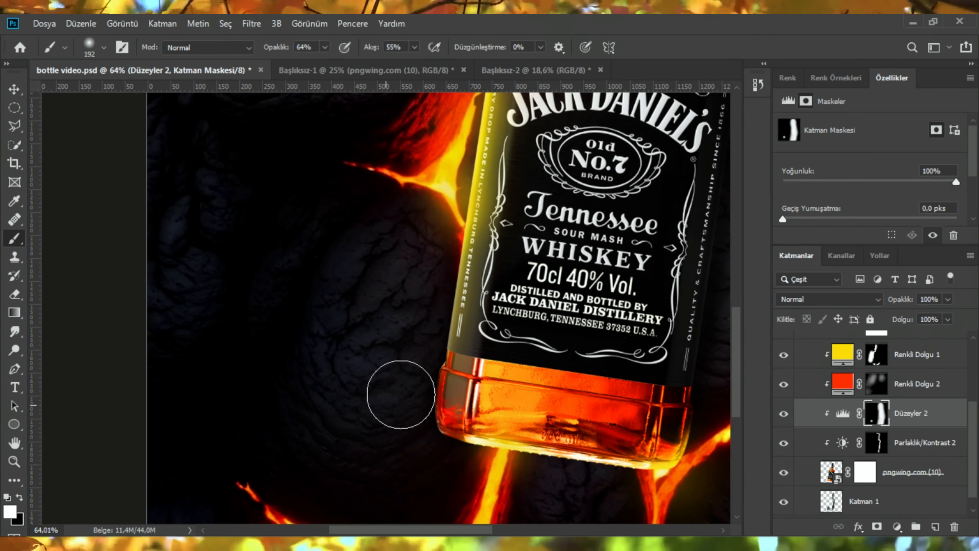
pyautogui.hotkey('alt', '[')
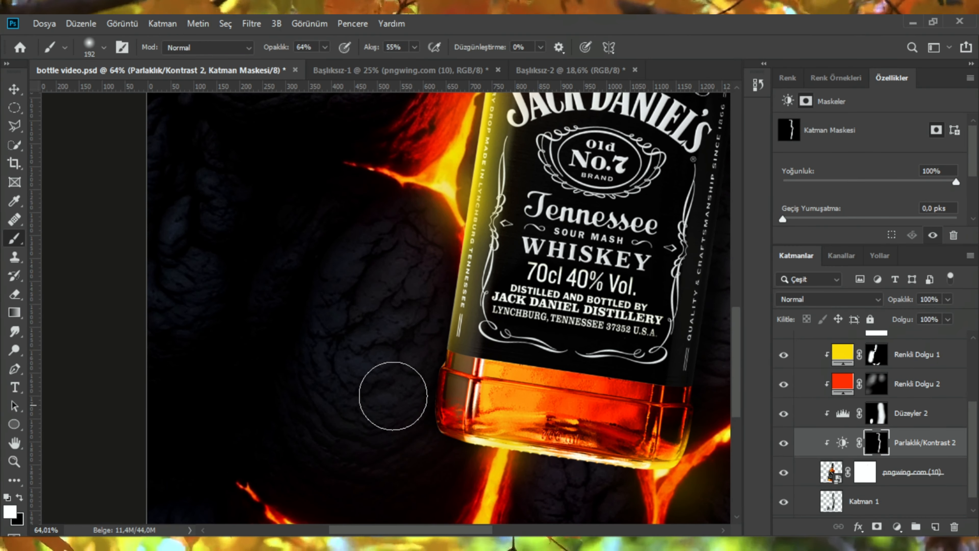
pyautogui.scroll(-3, 408, 382)
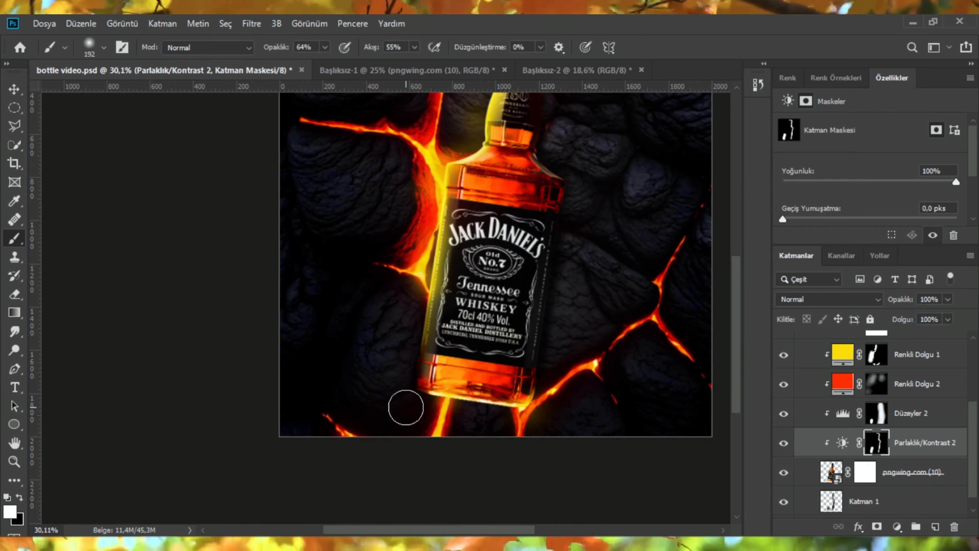
pyautogui.scroll(1, 406, 407)
pyautogui.scroll(1, 390, 320)
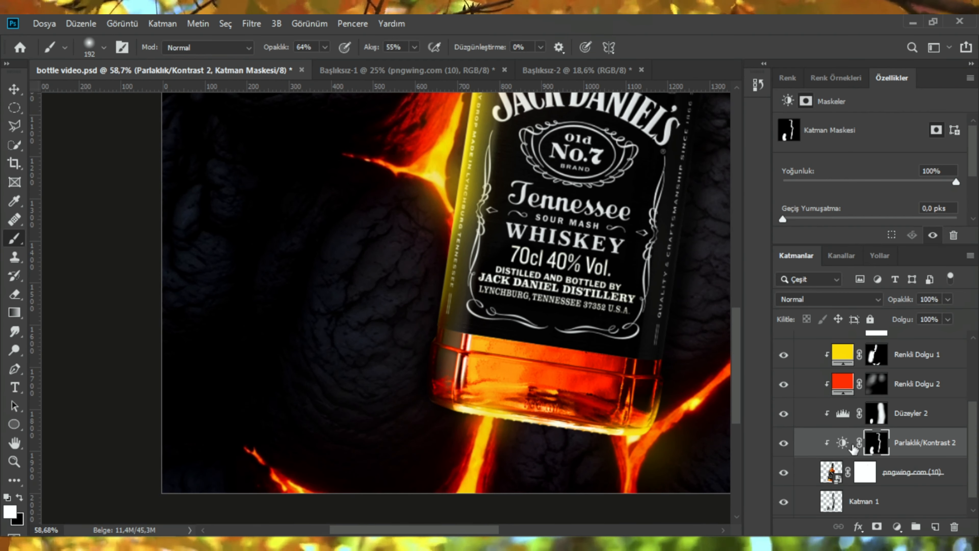
pyautogui.click(875, 354)
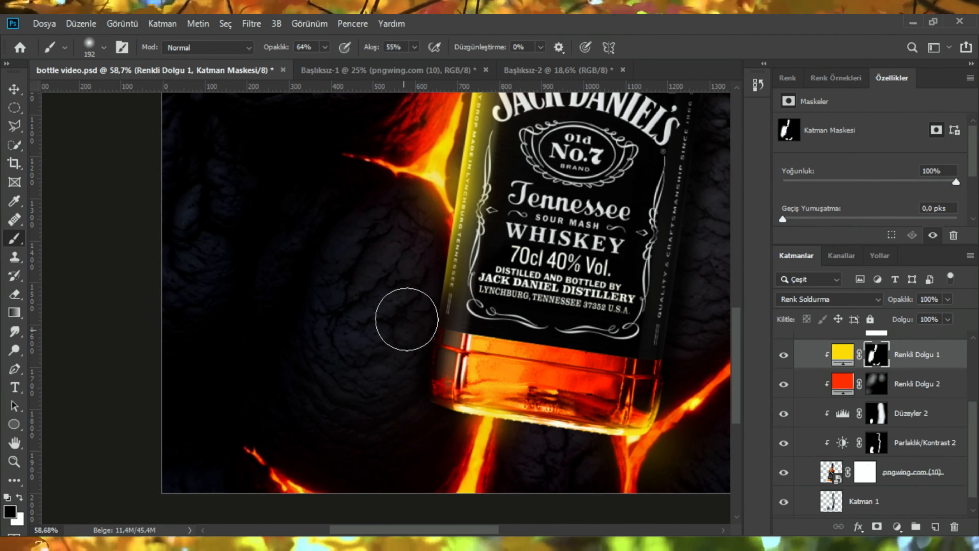
pyautogui.scroll(1, 407, 319)
pyautogui.scroll(-7, 440, 311)
pyautogui.scroll(8, 437, 379)
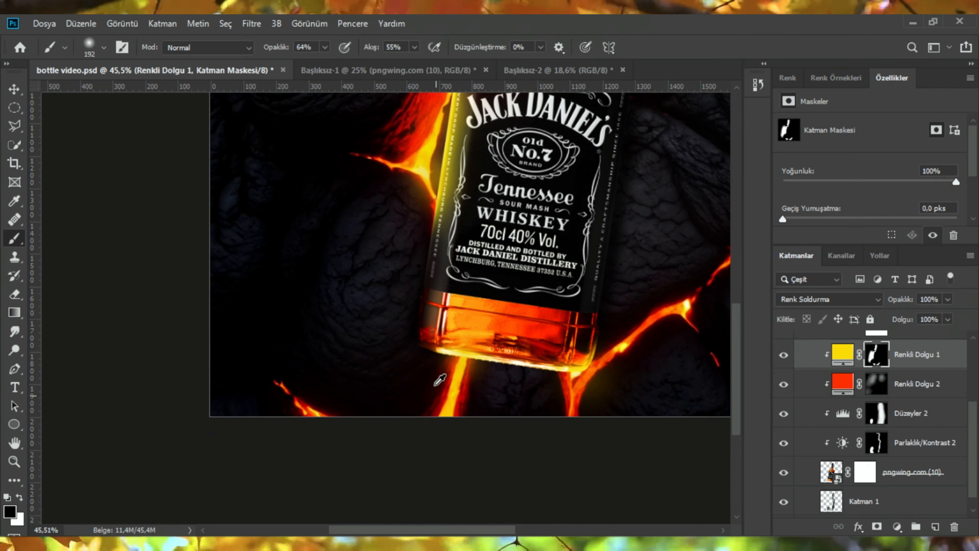
pyautogui.click(876, 445)
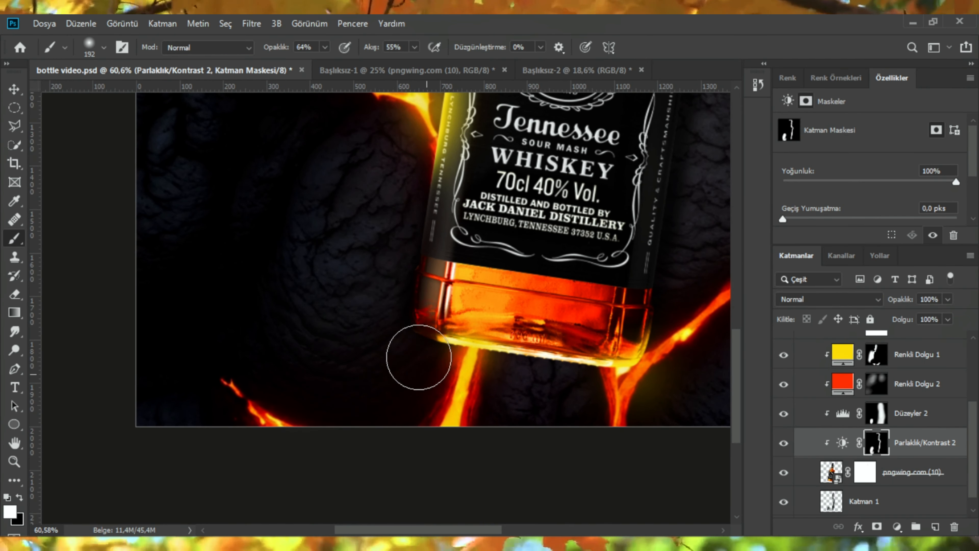
pyautogui.click(874, 419)
pyautogui.scroll(-6, 426, 353)
pyautogui.scroll(4, 427, 196)
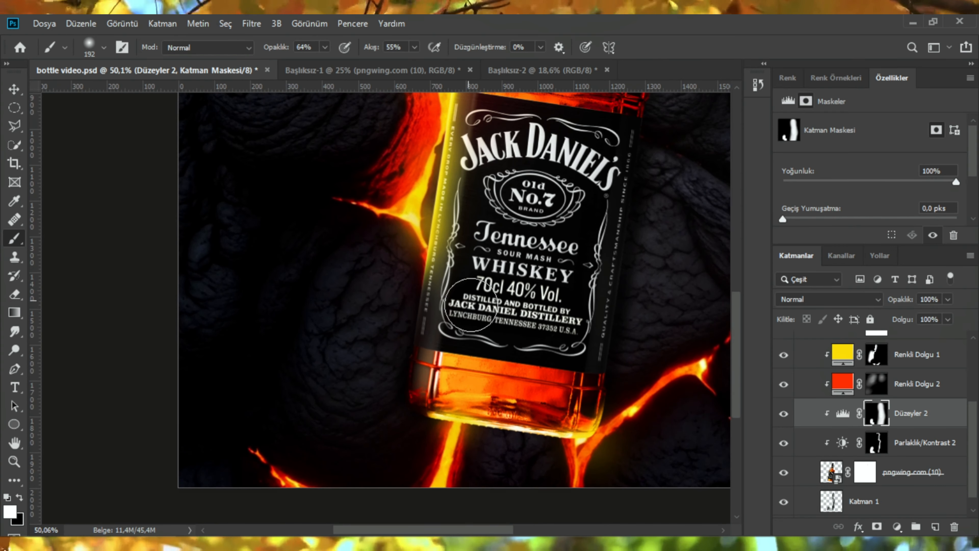
pyautogui.click(876, 355)
pyautogui.moveTo(437, 316); pyautogui.dragTo(467, 316)
pyautogui.click(491, 314)
pyautogui.hotkey('ctrl', 'z')
# Step: Review the bottle composite at several zoom levels while switching between the Hue/Saturation and color fill masks
pyautogui.scroll(-1, 471, 357)
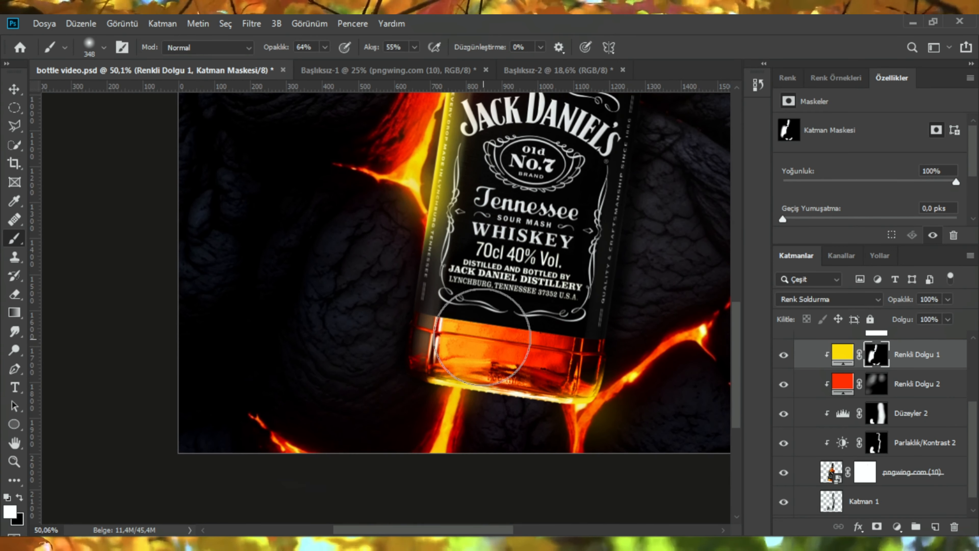
pyautogui.scroll(1, 470, 357)
pyautogui.scroll(2, 875, 447)
pyautogui.scroll(-3, 875, 448)
pyautogui.click(876, 427)
pyautogui.scroll(-4, 497, 370)
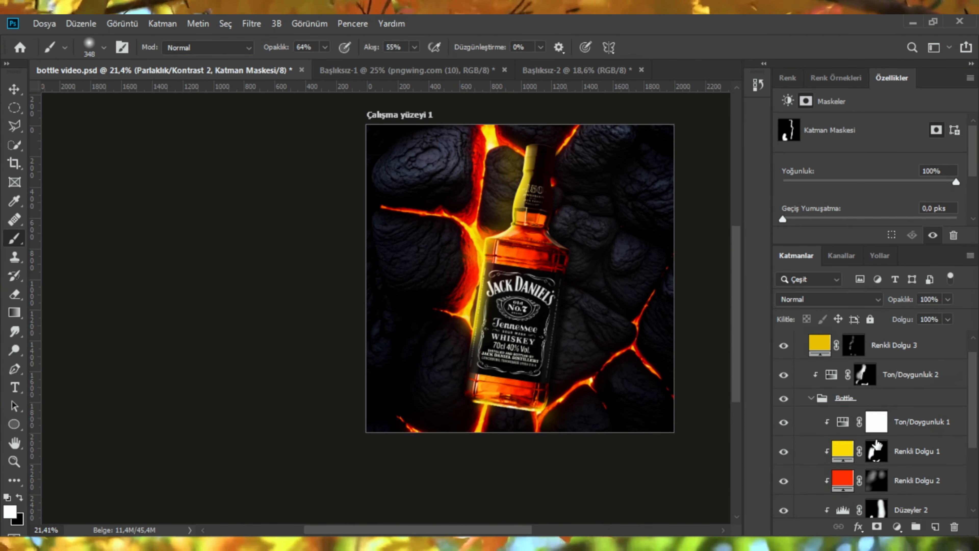
pyautogui.scroll(1, 501, 278)
pyautogui.hotkey('ctrl', 'z')
pyautogui.scroll(-4, 500, 355)
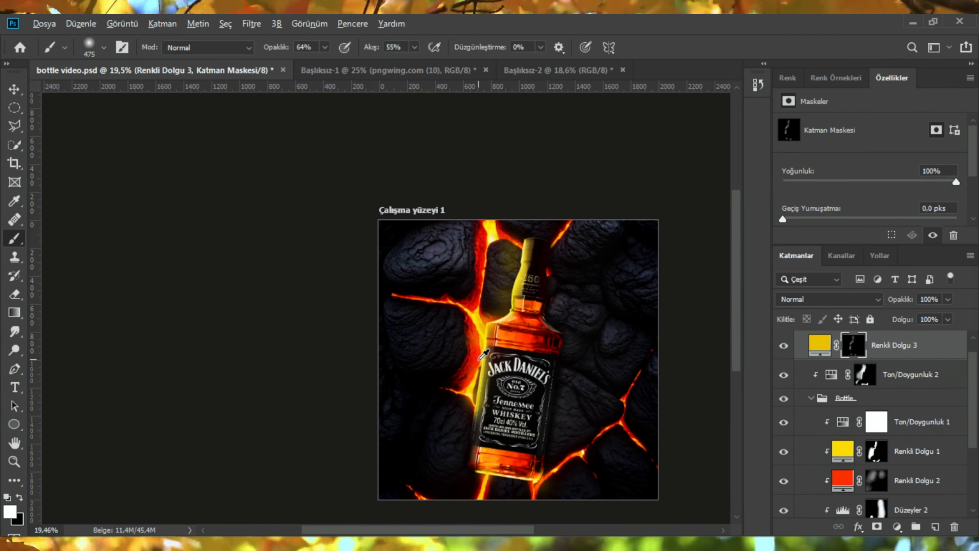
pyautogui.scroll(7, 478, 374)
pyautogui.moveTo(480, 375); pyautogui.dragTo(442, 375)
pyautogui.scroll(-1, 480, 357)
pyautogui.scroll(-3, 482, 353)
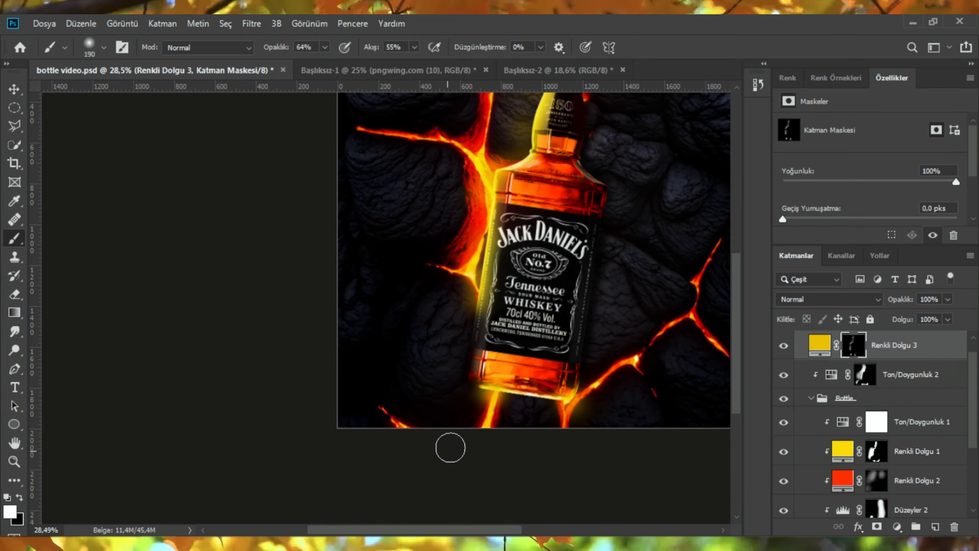
pyautogui.scroll(-3, 455, 436)
pyautogui.scroll(3, 468, 431)
pyautogui.moveTo(485, 428); pyautogui.dragTo(520, 427)
pyautogui.scroll(-1, 528, 422)
pyautogui.scroll(2, 525, 239)
pyautogui.scroll(5, 526, 219)
pyautogui.scroll(3, 523, 251)
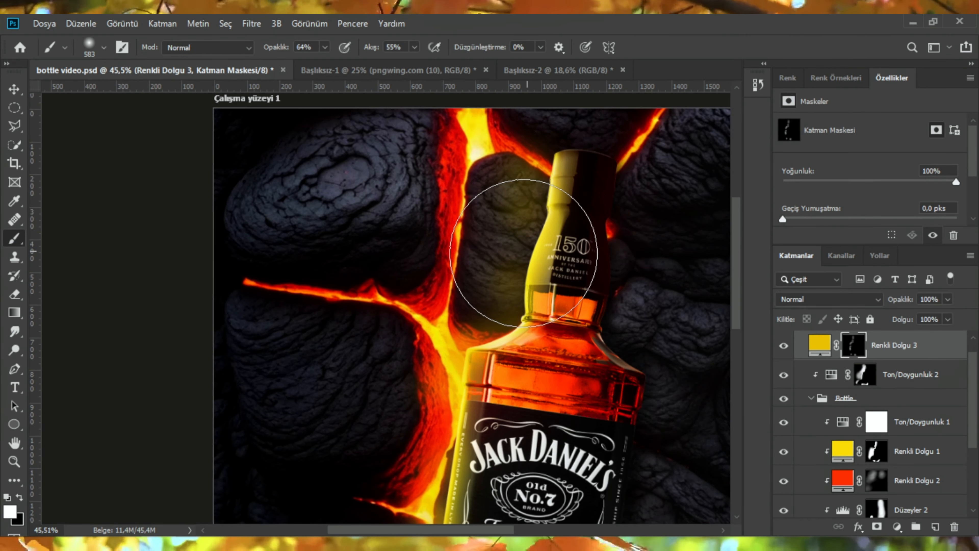
pyautogui.scroll(-6, 539, 287)
pyautogui.scroll(5, 443, 377)
pyautogui.click(874, 458)
pyautogui.moveTo(440, 375); pyautogui.dragTo(434, 377)
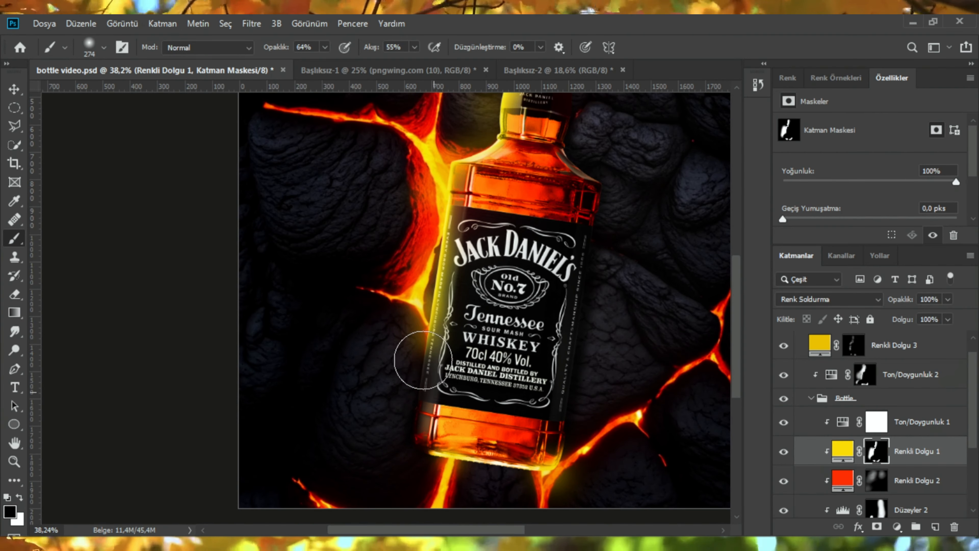
pyautogui.scroll(-3, 423, 359)
pyautogui.scroll(2, 482, 301)
pyautogui.scroll(-2, 509, 284)
pyautogui.scroll(2, 505, 270)
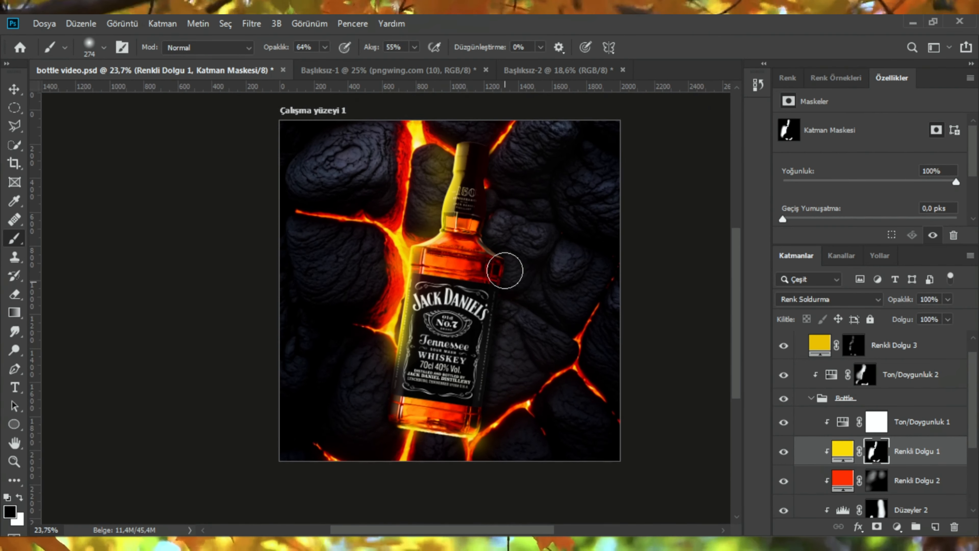
pyautogui.scroll(2, 505, 270)
pyautogui.scroll(-2, 568, 287)
pyautogui.scroll(1, 867, 389)
pyautogui.click(865, 394)
pyautogui.scroll(-3, 566, 345)
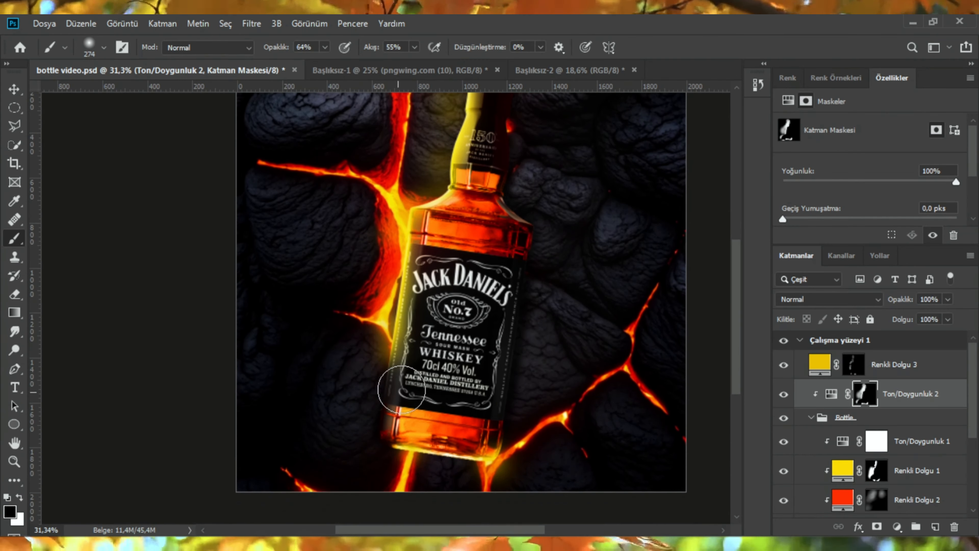
pyautogui.scroll(-3, 402, 391)
pyautogui.scroll(-2, 547, 336)
pyautogui.scroll(1, 478, 326)
pyautogui.scroll(1, 478, 326)
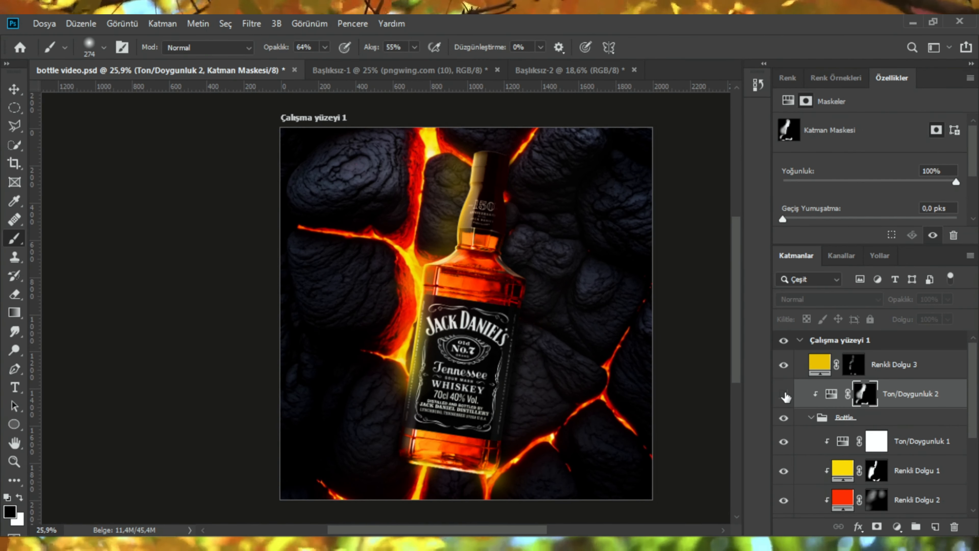
pyautogui.scroll(2, 404, 393)
pyautogui.scroll(3, 387, 387)
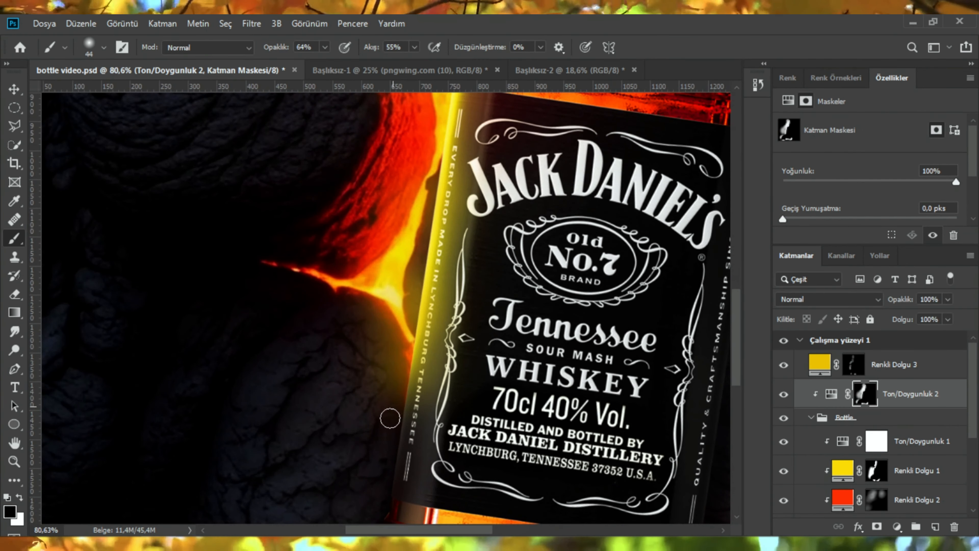
pyautogui.scroll(1, 393, 353)
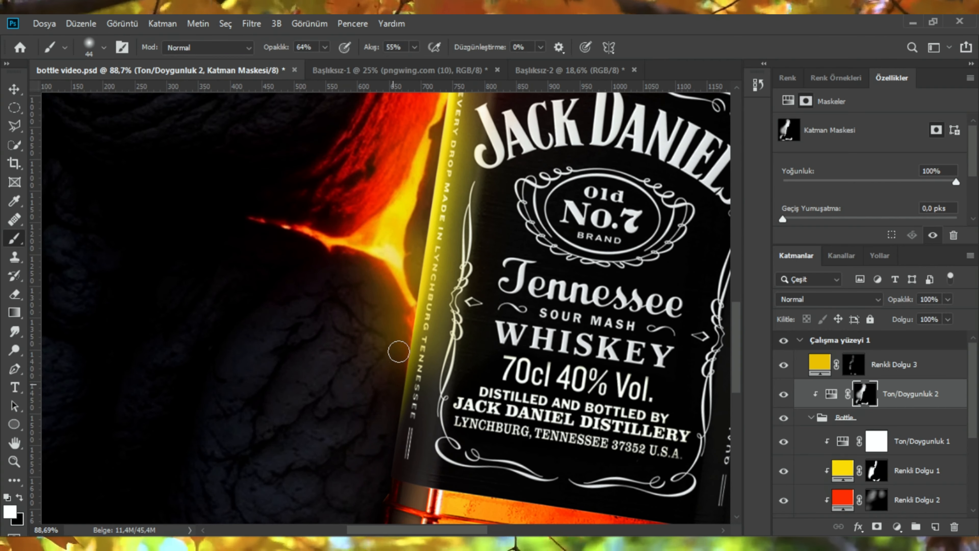
pyautogui.scroll(-5, 404, 213)
pyautogui.scroll(4, 454, 453)
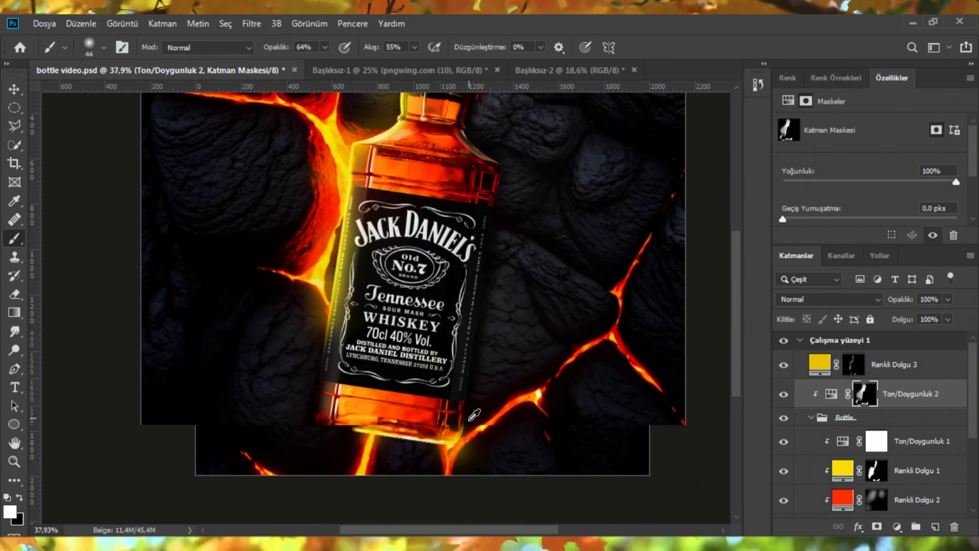
pyautogui.scroll(1, 300, 366)
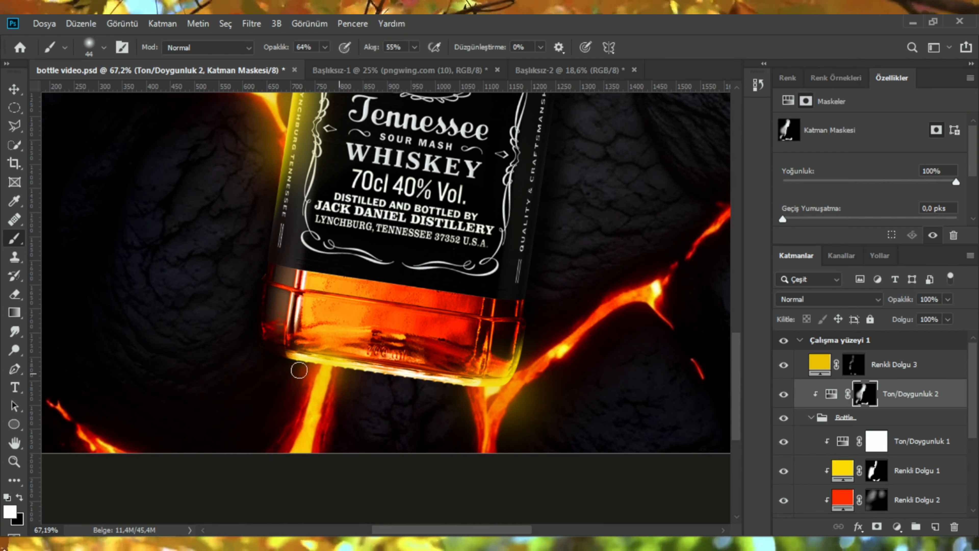
pyautogui.scroll(-4, 299, 370)
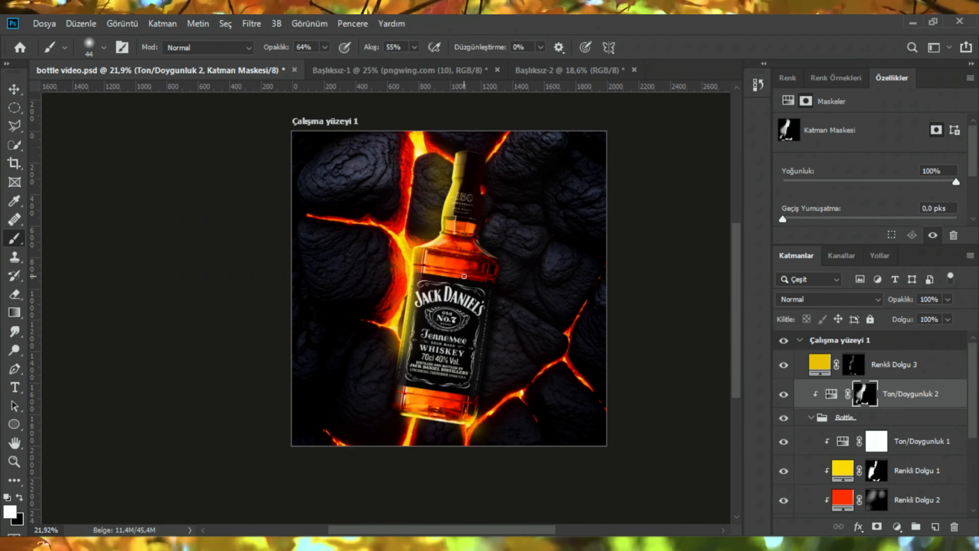
pyautogui.scroll(1, 492, 273)
pyautogui.scroll(-6, 867, 449)
# Step: Group the Hue/Saturation layer together with the bottle layers into a new group named Bottle
pyautogui.keyDown('shift'); pyautogui.click(874, 486); pyautogui.keyUp('shift')
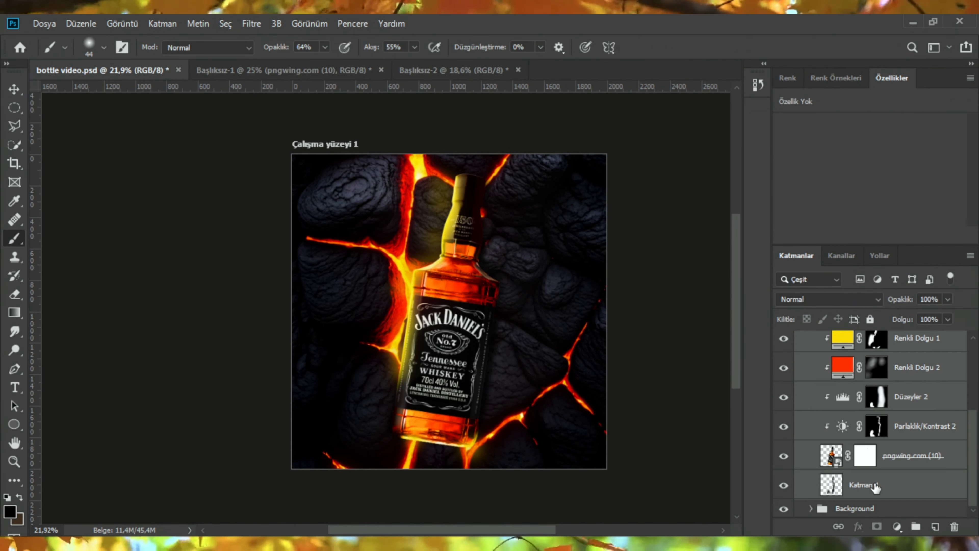
pyautogui.hotkey('ctrl', 'g')
pyautogui.doubleClick(853, 390)
pyautogui.press('Return')
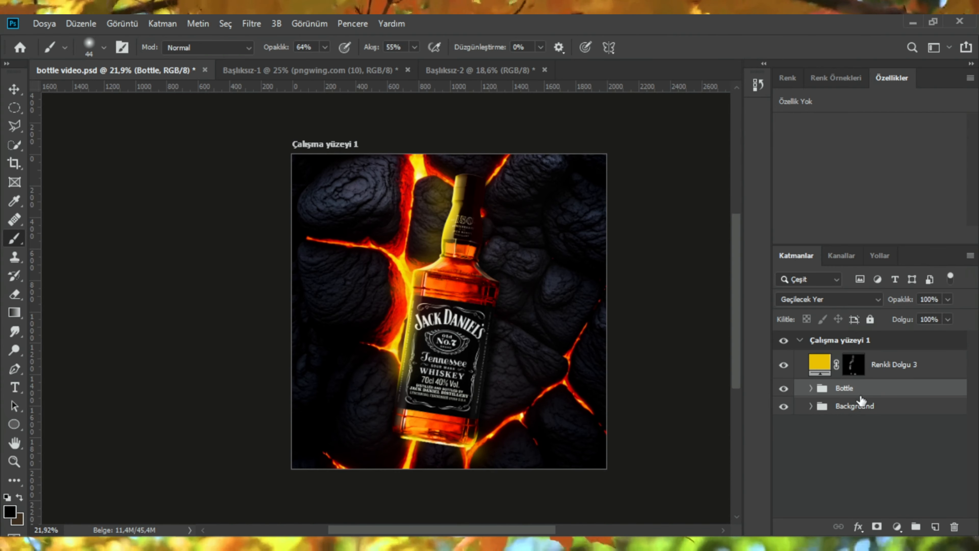
# Step: Add a layer mask to the Bottle group and duplicate the group twice
pyautogui.scroll(2, 419, 336)
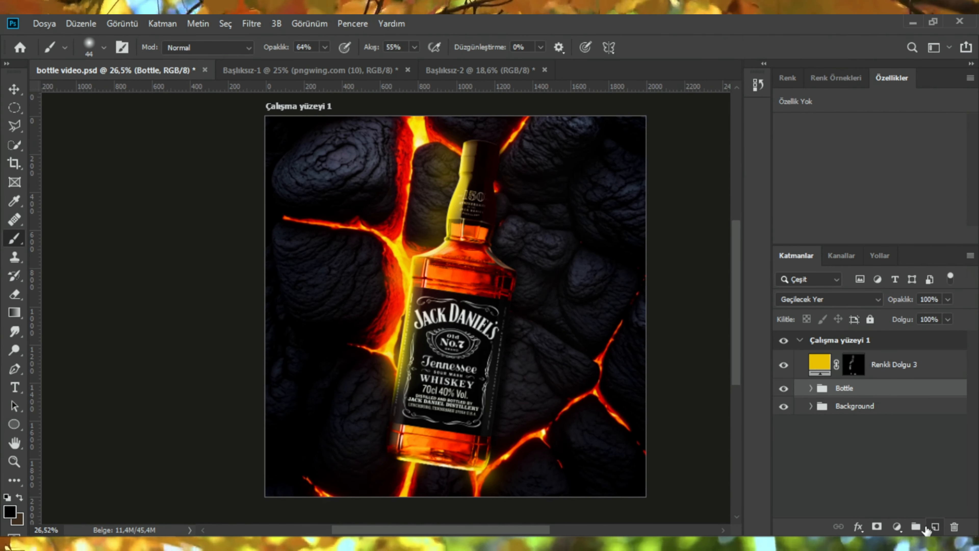
pyautogui.click(876, 527)
pyautogui.hotkey('ctrl', 'j')
pyautogui.hotkey('ctrl', 'j')
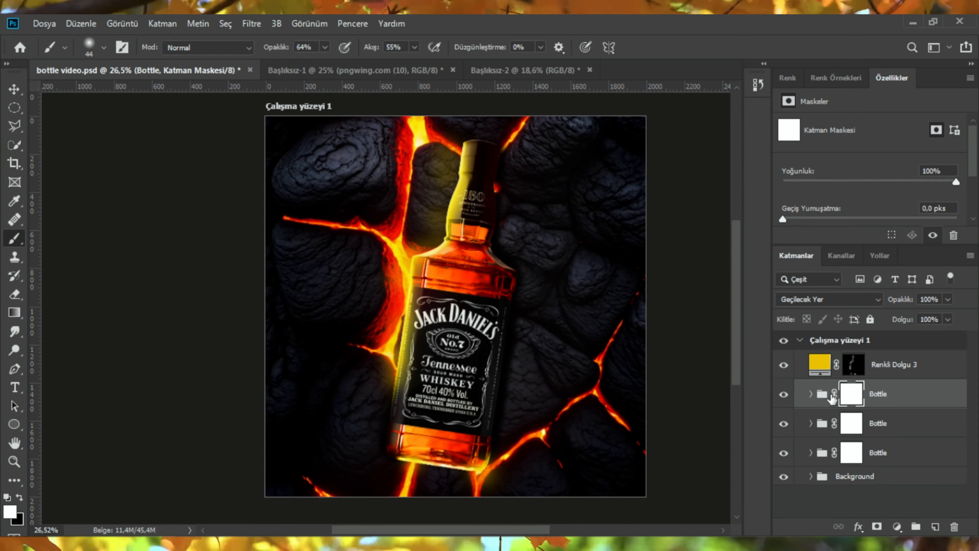
# Step: On the top Bottle group, draw a polygonal lasso selection around the upper part of the bottle neck
pyautogui.click(823, 394)
pyautogui.scroll(6, 469, 180)
pyautogui.press('l')
pyautogui.scroll(12, 431, 252)
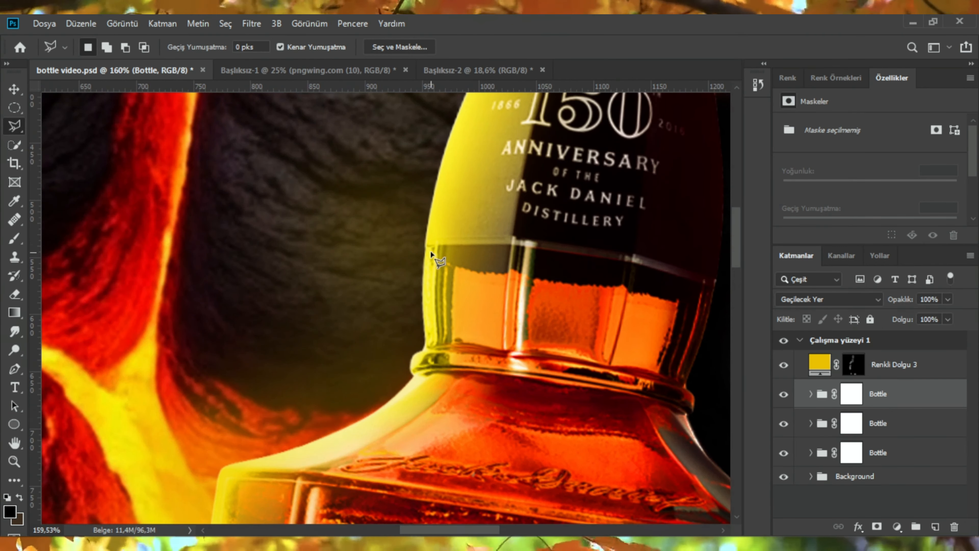
pyautogui.click(641, 266)
pyautogui.click(709, 286)
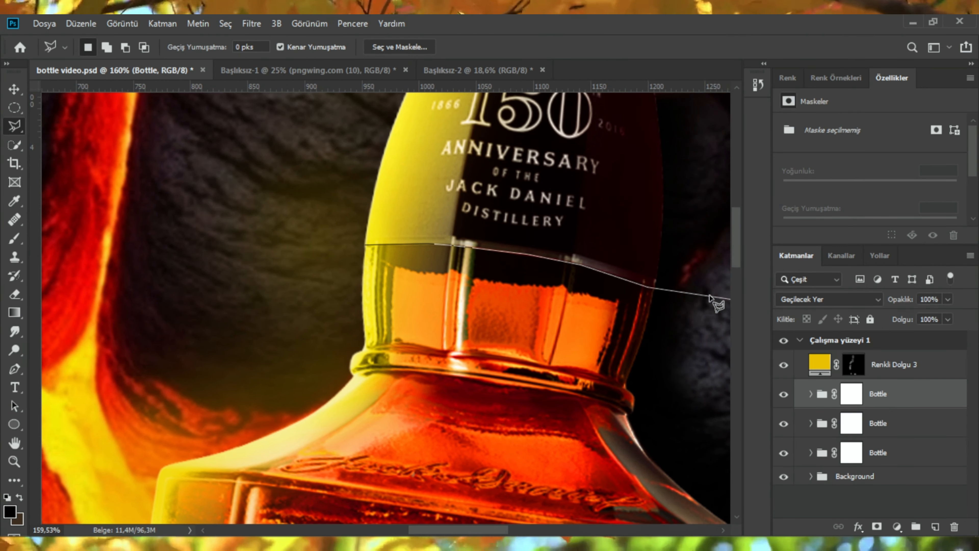
pyautogui.click(689, 286)
pyautogui.click(719, 154)
pyautogui.click(650, 164)
pyautogui.click(287, 137)
pyautogui.click(236, 348)
pyautogui.click(179, 273)
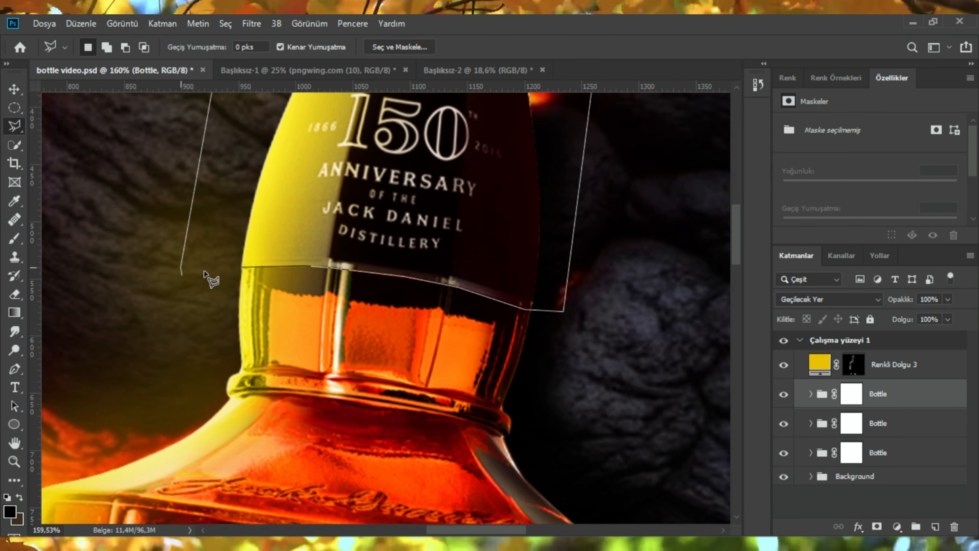
pyautogui.click(244, 271)
pyautogui.scroll(-16, 305, 322)
pyautogui.moveTo(309, 310); pyautogui.dragTo(378, 254)
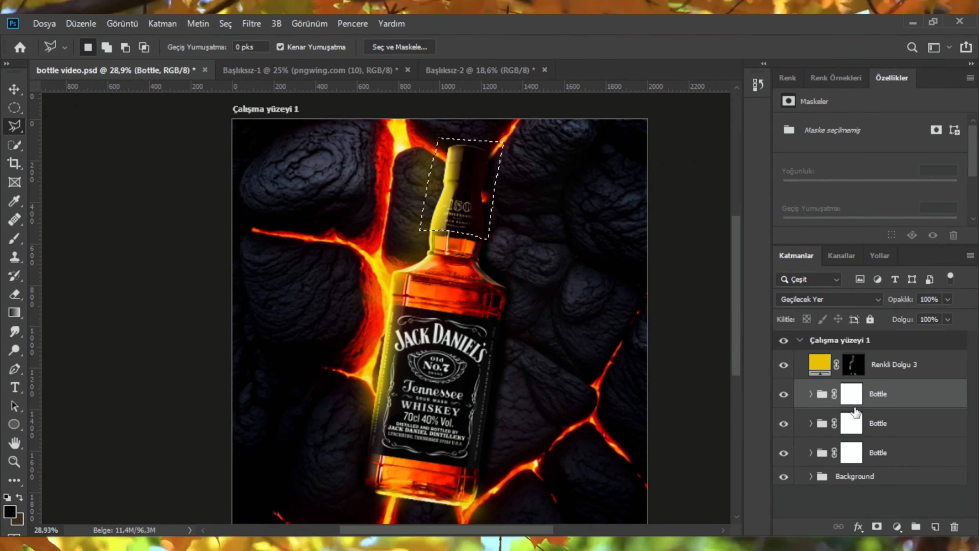
# Step: Hide the two lower Bottle groups and invert the neck selection
pyautogui.click(784, 424)
pyautogui.click(781, 453)
pyautogui.scroll(-2, 629, 388)
pyautogui.moveTo(472, 327)
pyautogui.mouseDown()
pyautogui.moveTo(495, 303)
pyautogui.moveTo(542, 352)
pyautogui.mouseUp()
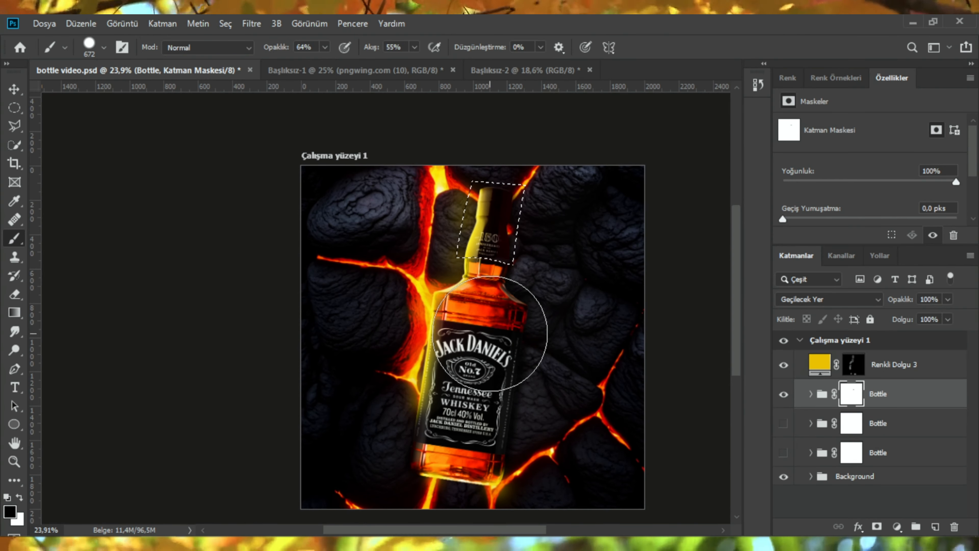
pyautogui.click(226, 24)
pyautogui.click(241, 81)
# Step: Paint black at 100% opacity on the top Bottle group's mask to hide everything except the neck
pyautogui.moveTo(501, 424)
pyautogui.mouseDown()
pyautogui.moveTo(535, 356)
pyautogui.moveTo(404, 375)
pyautogui.moveTo(398, 385)
pyautogui.mouseUp()
pyautogui.moveTo(271, 52); pyautogui.dragTo(296, 52)
pyautogui.moveTo(563, 300); pyautogui.dragTo(488, 334)
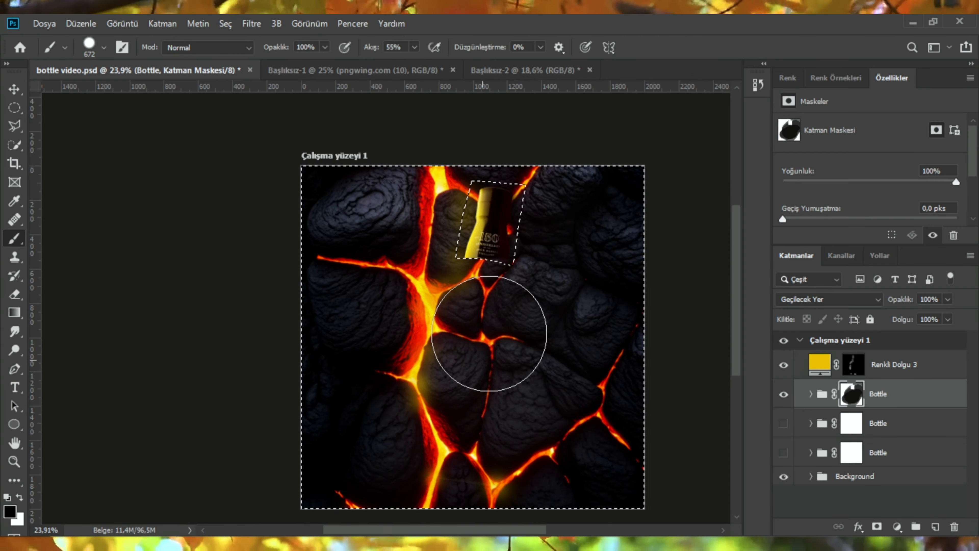
pyautogui.moveTo(560, 479); pyautogui.dragTo(590, 328)
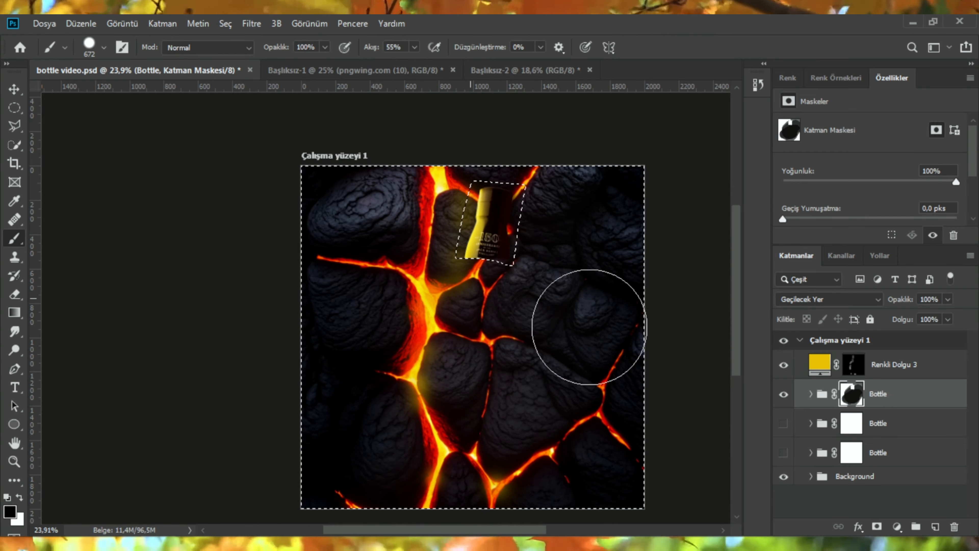
pyautogui.scroll(10, 532, 271)
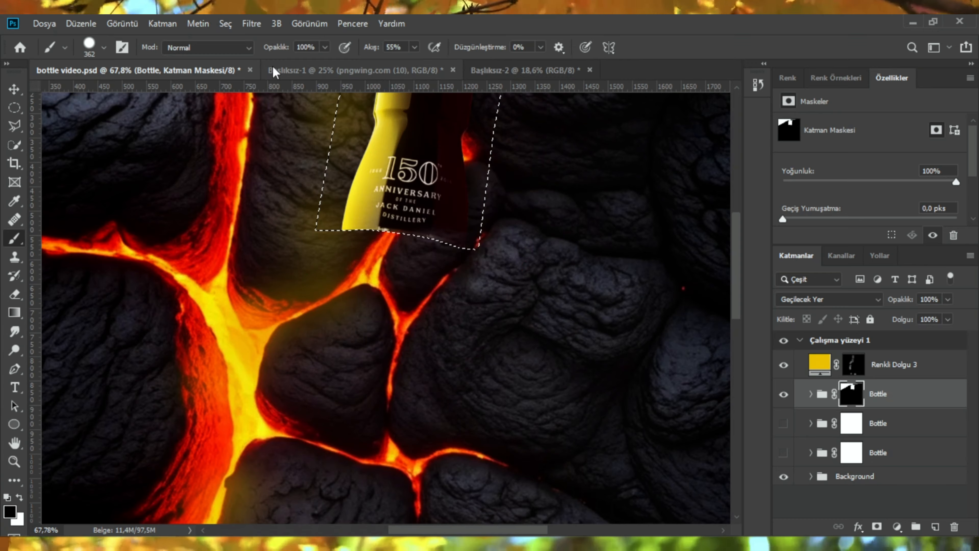
# Step: Invert the selection back, swap the colors, and make the middle Bottle group visible and active
pyautogui.click(225, 23)
pyautogui.click(240, 81)
pyautogui.moveTo(418, 219); pyautogui.dragTo(419, 218)
pyautogui.press('x')
pyautogui.scroll(-3, 418, 218)
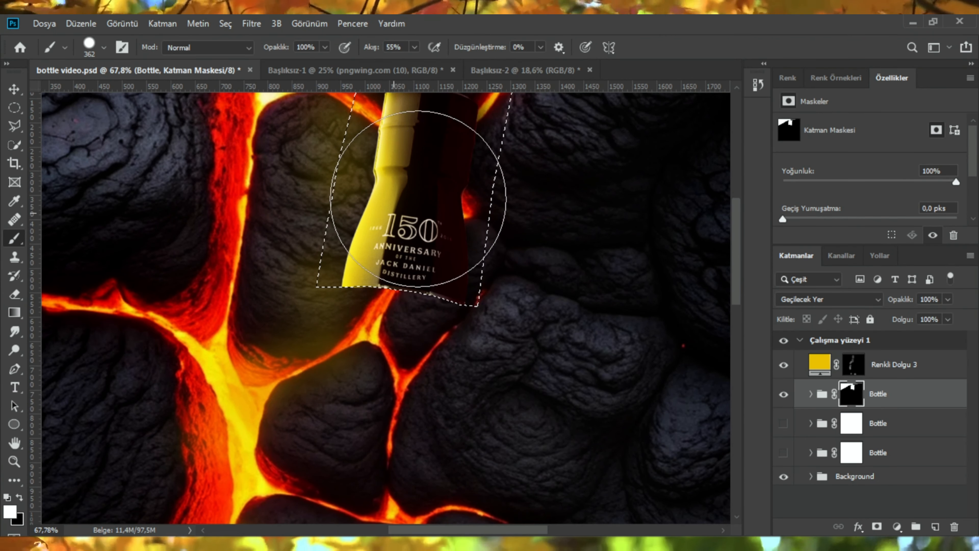
pyautogui.scroll(-5, 505, 351)
pyautogui.click(784, 423)
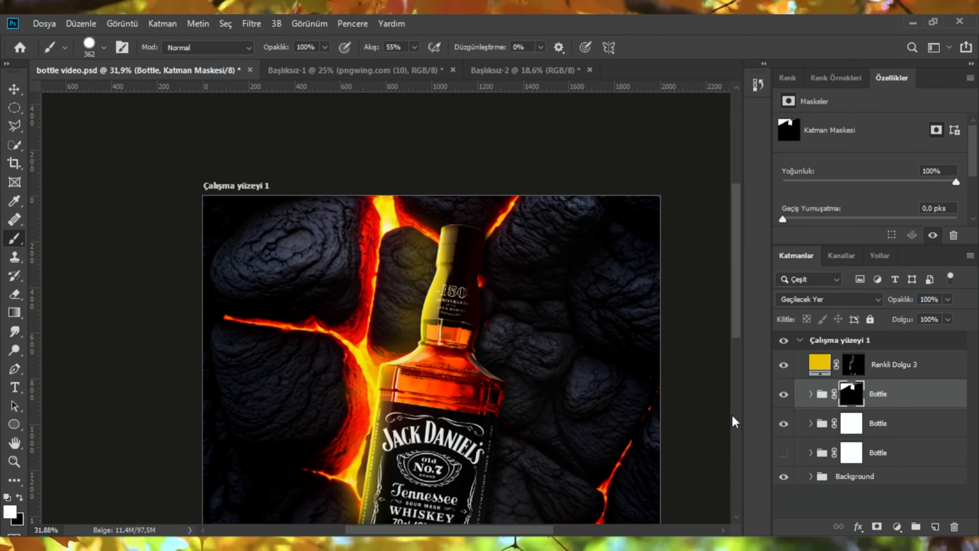
pyautogui.click(821, 423)
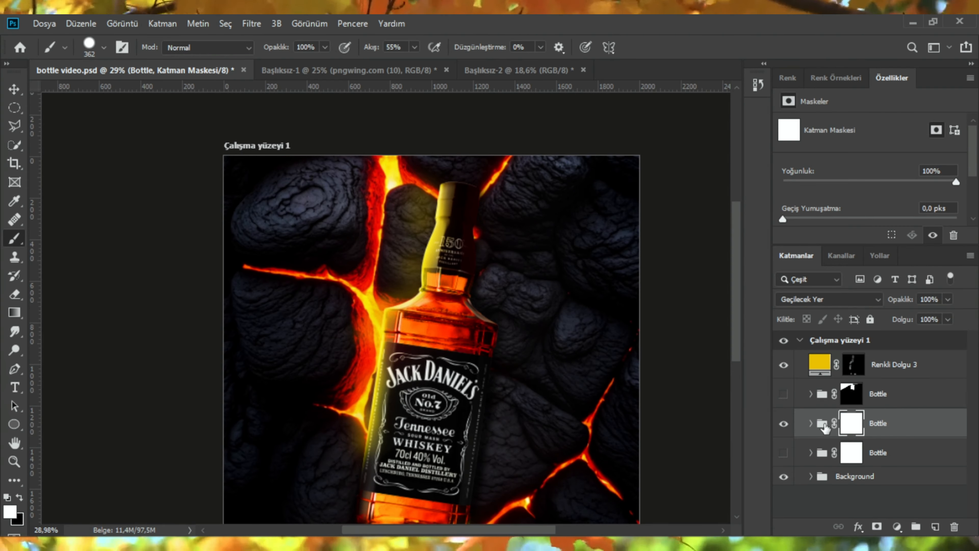
# Step: Draw a polygonal lasso selection around the bottle's label on the middle Bottle group
pyautogui.scroll(12, 316, 181)
pyautogui.press('l')
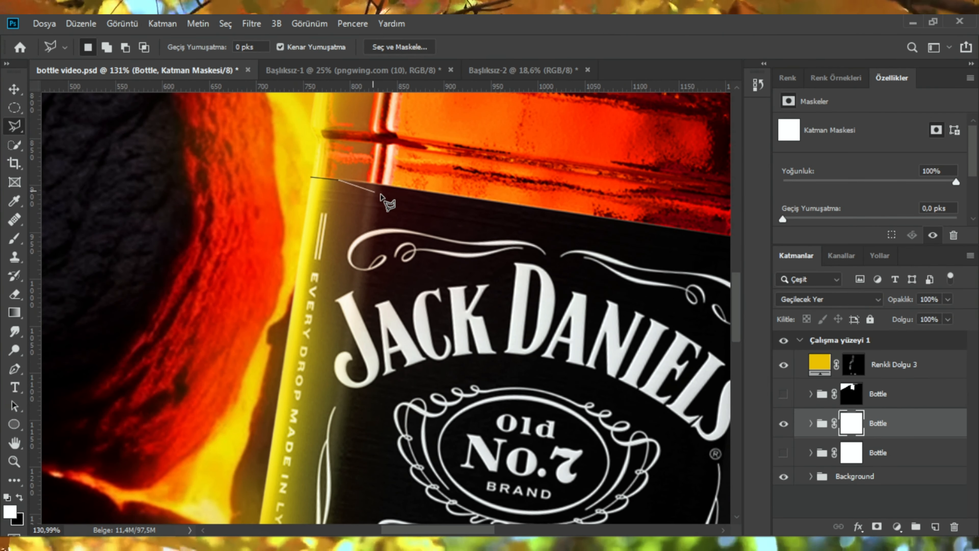
pyautogui.hscroll(4, 570, 239)
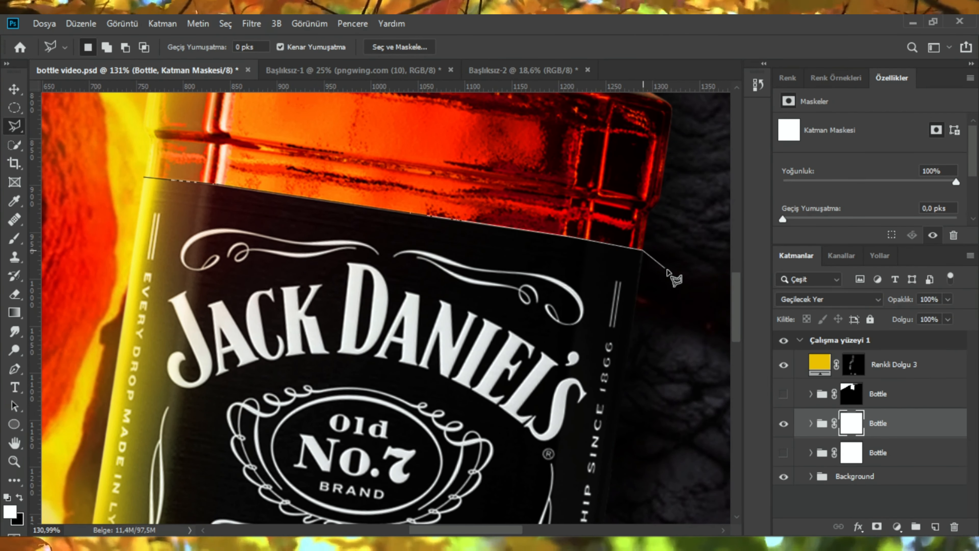
pyautogui.scroll(-10, 669, 272)
pyautogui.click(580, 427)
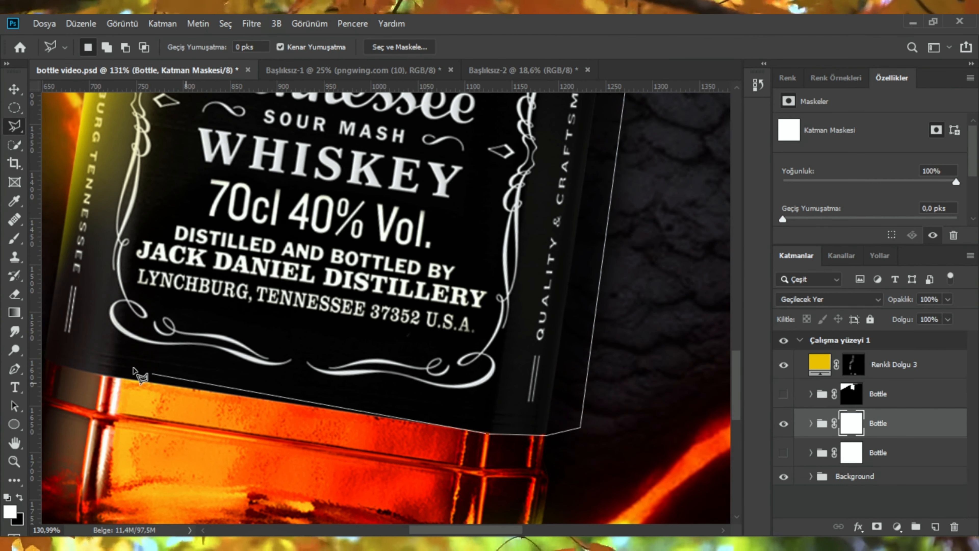
pyautogui.hscroll(-4, 135, 373)
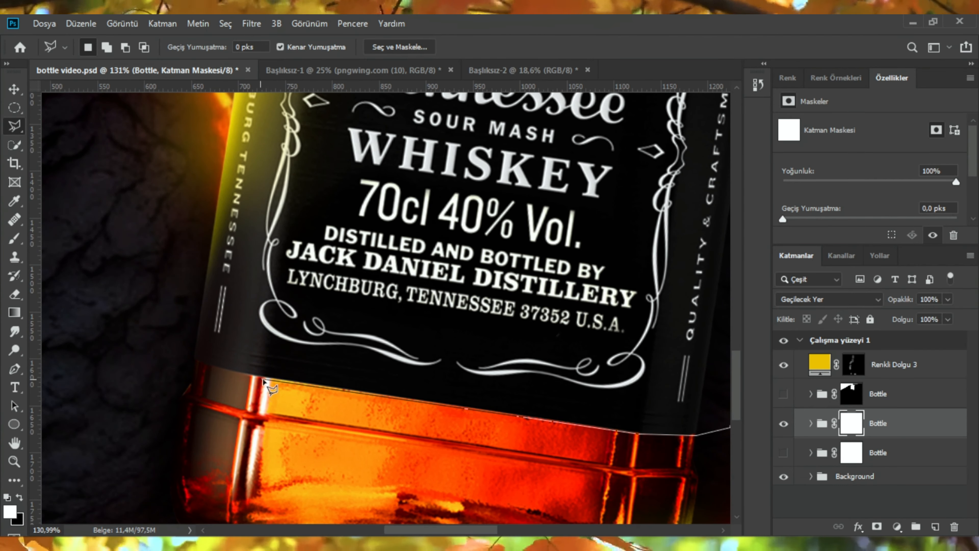
pyautogui.click(123, 295)
pyautogui.scroll(15, 131, 277)
pyautogui.click(212, 387)
pyautogui.click(296, 352)
pyautogui.scroll(-8, 299, 356)
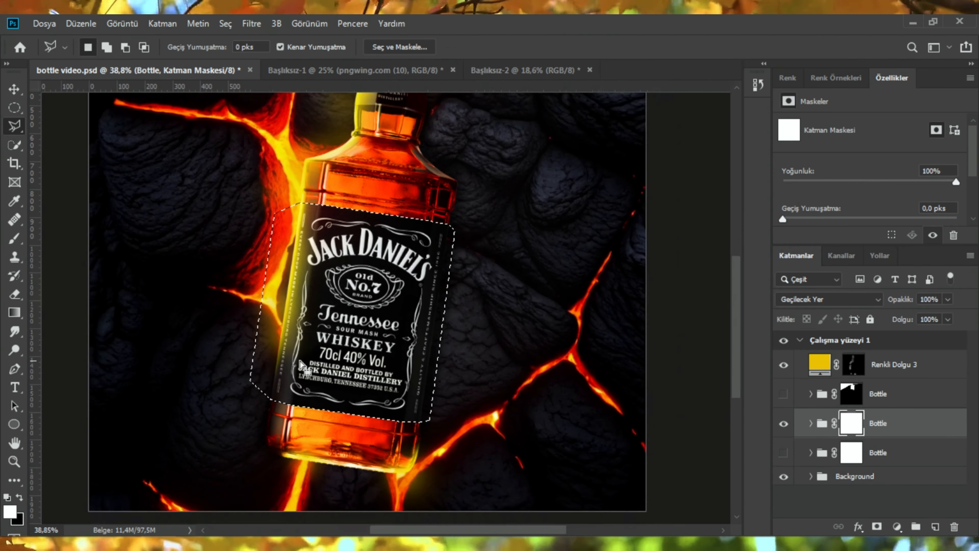
pyautogui.scroll(-2, 301, 365)
# Step: Invert the label selection and paint black on the middle Bottle group's mask to hide everything except the label
pyautogui.click(225, 23)
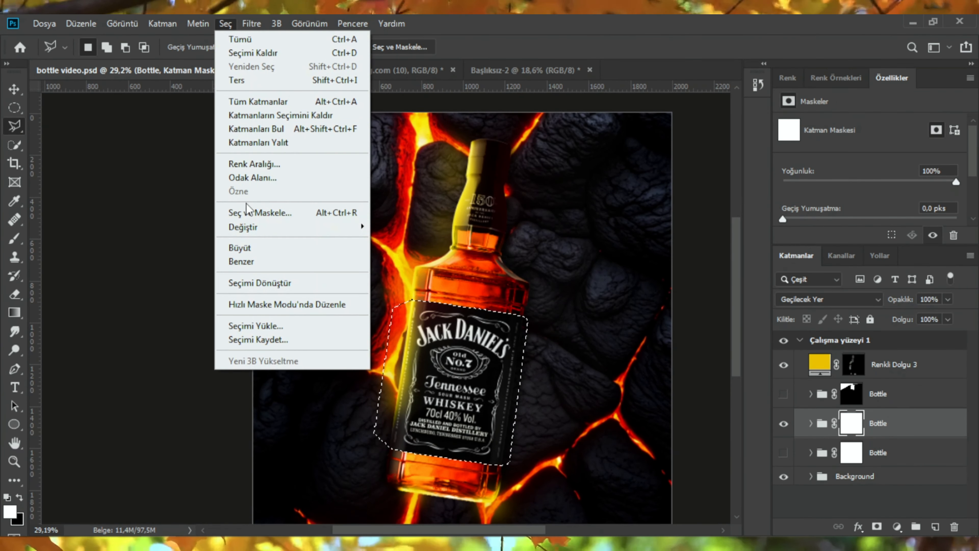
pyautogui.click(251, 80)
pyautogui.scroll(-5, 474, 347)
pyautogui.press('b')
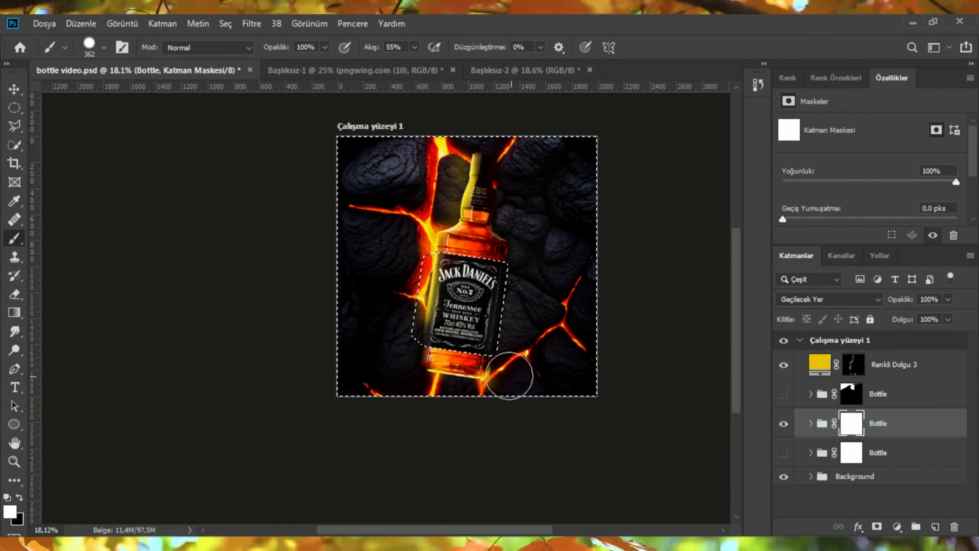
pyautogui.moveTo(506, 368); pyautogui.dragTo(539, 368)
pyautogui.press('x')
pyautogui.moveTo(474, 382)
pyautogui.mouseDown()
pyautogui.moveTo(402, 212)
pyautogui.moveTo(447, 301)
pyautogui.mouseUp()
pyautogui.scroll(1, 454, 258)
pyautogui.scroll(5, 463, 270)
pyautogui.scroll(-1, 398, 244)
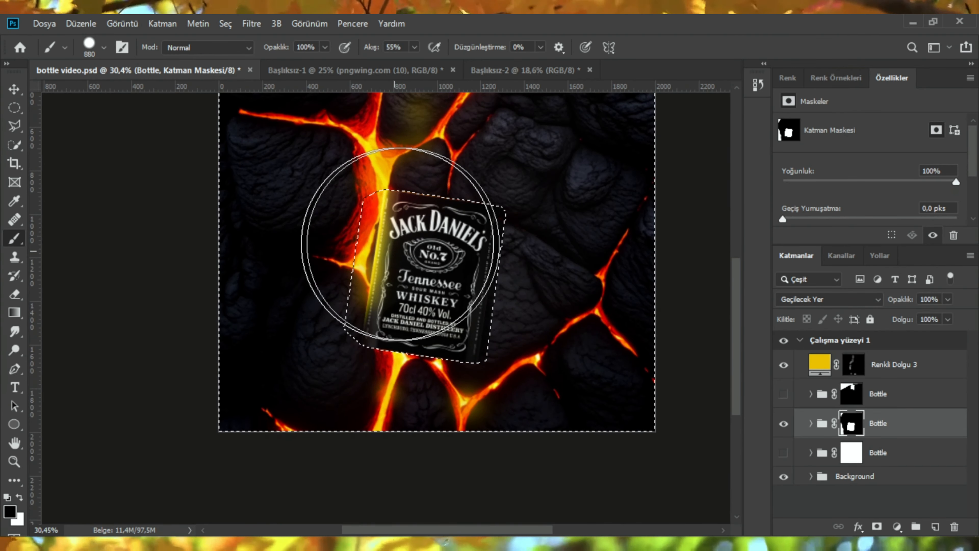
# Step: Deselect, show all three Bottle groups again, and select the bottom Bottle group
pyautogui.hotkey('ctrl', 'd')
pyautogui.scroll(-2, 578, 339)
pyautogui.click(783, 393)
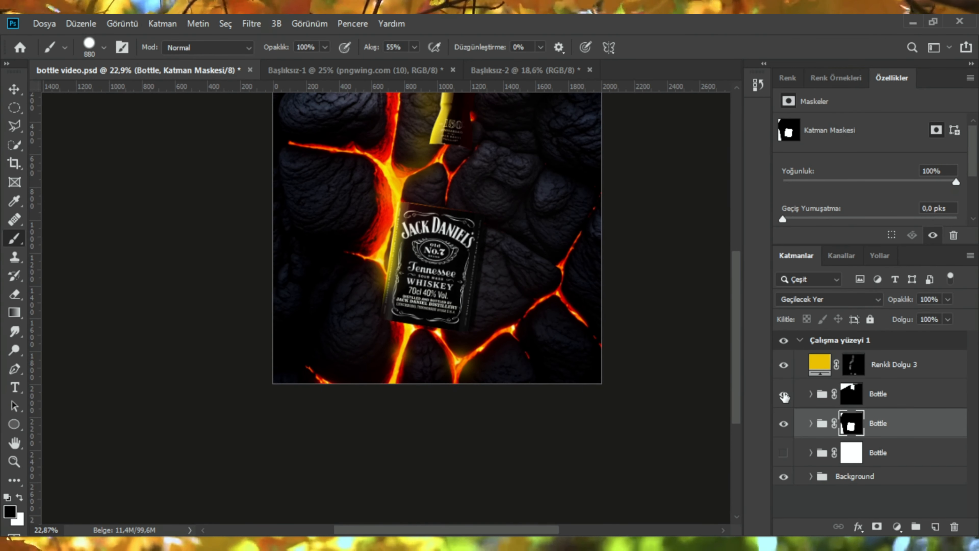
pyautogui.scroll(2, 503, 289)
pyautogui.click(783, 454)
pyautogui.click(884, 458)
pyautogui.rightClick(886, 458)
pyautogui.click(753, 35)
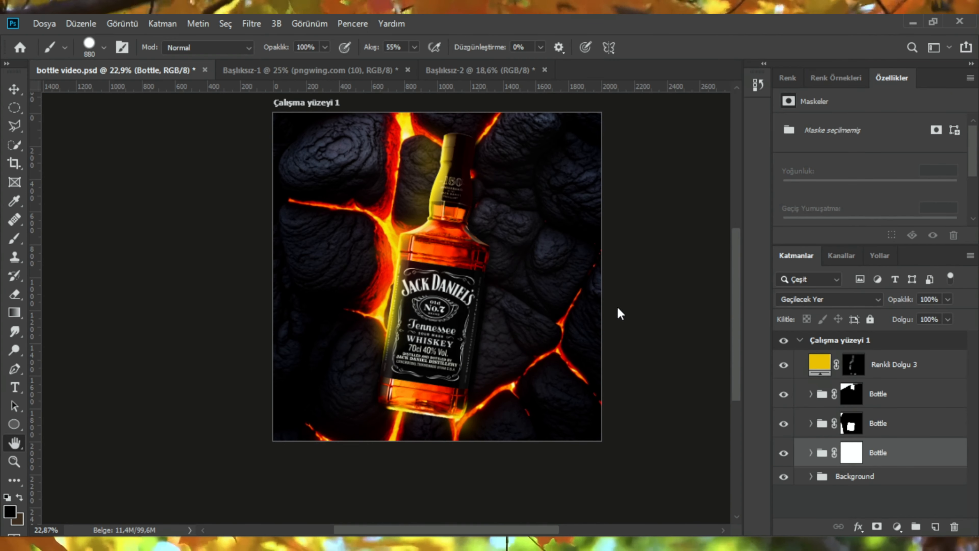
pyautogui.moveTo(351, 149); pyautogui.dragTo(518, 139)
pyautogui.moveTo(704, 418); pyautogui.dragTo(722, 419)
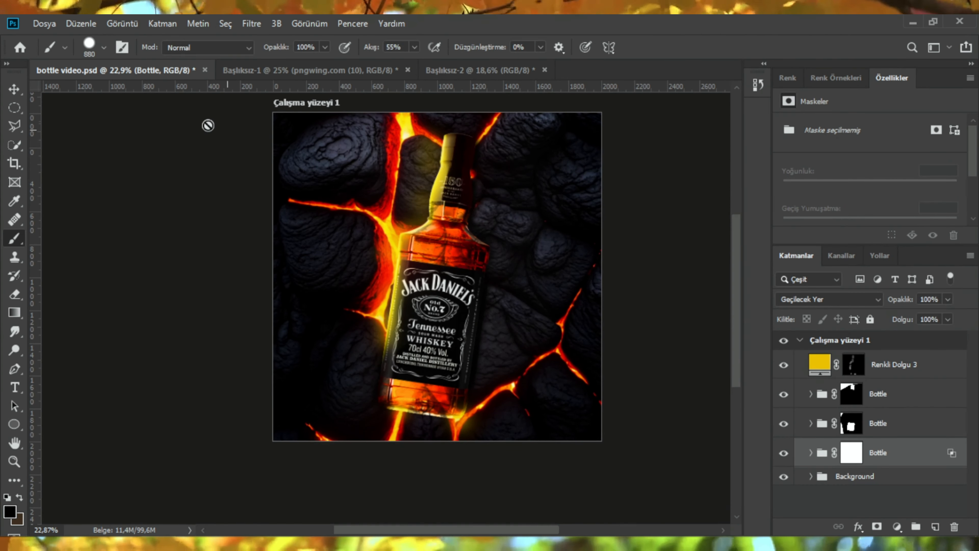
# Step: Bring the ember particles image 7741569_1670 into the bottle document and scale it over the composition's left half
pyautogui.scroll(1, 208, 125)
pyautogui.press('v')
pyautogui.click(240, 273)
pyautogui.scroll(3, 486, 389)
pyautogui.scroll(-3, 461, 339)
pyautogui.scroll(2, 450, 315)
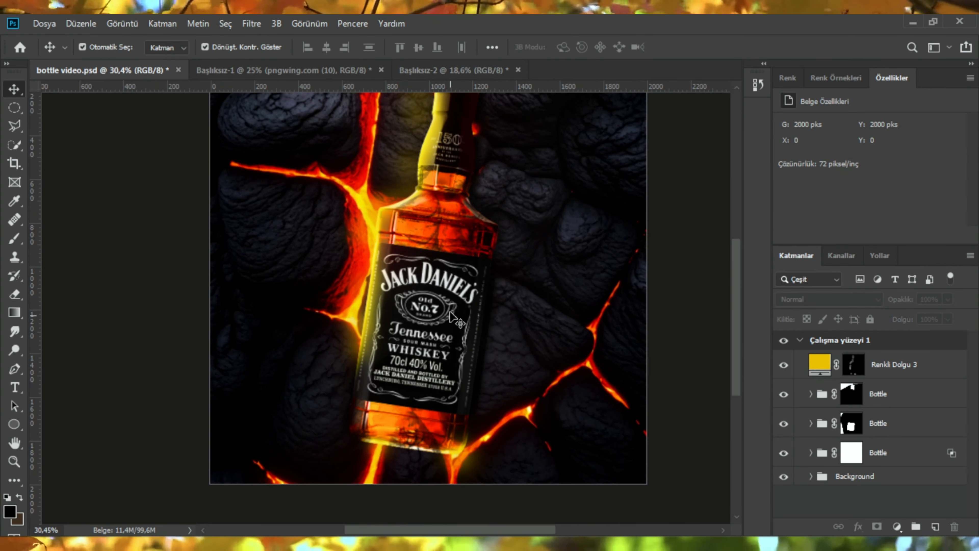
pyautogui.click(453, 70)
pyautogui.moveTo(409, 185); pyautogui.dragTo(444, 291)
pyautogui.moveTo(512, 136); pyautogui.dragTo(403, 104)
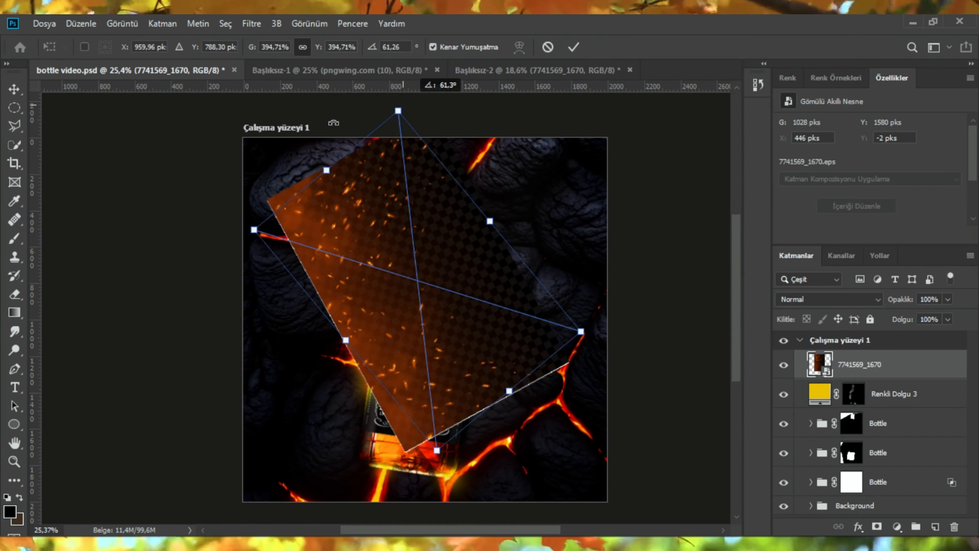
pyautogui.moveTo(334, 122); pyautogui.dragTo(342, 368)
pyautogui.moveTo(422, 341); pyautogui.dragTo(334, 371)
pyautogui.moveTo(439, 181); pyautogui.dragTo(454, 170)
pyautogui.click(574, 47)
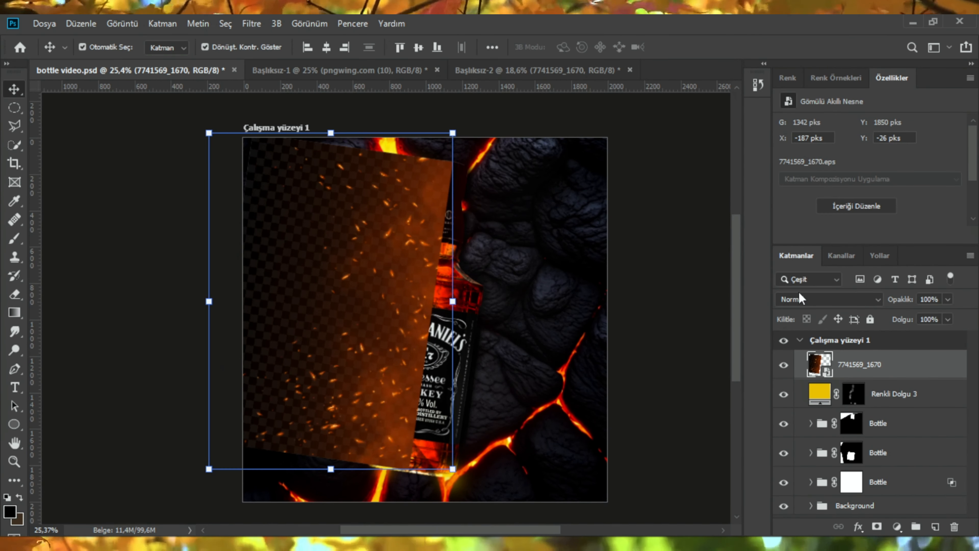
# Step: Set the particles layer's blend mode to Renk Soldurma and add a black layer mask
pyautogui.click(799, 298)
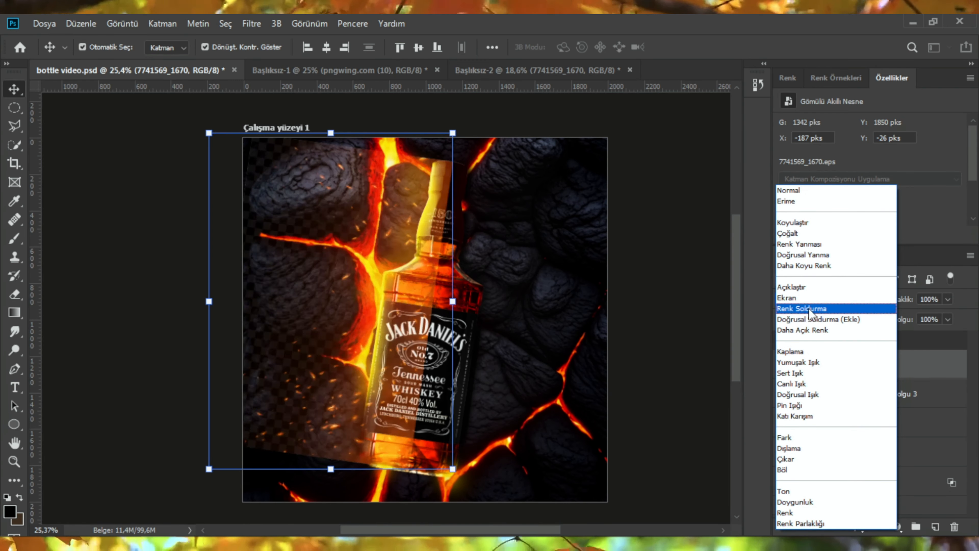
pyautogui.click(808, 310)
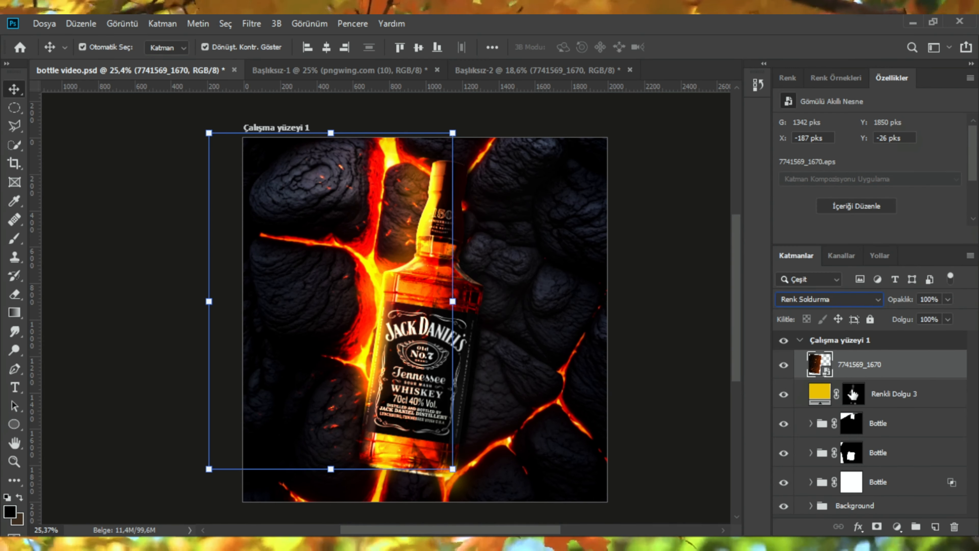
pyautogui.click(877, 526)
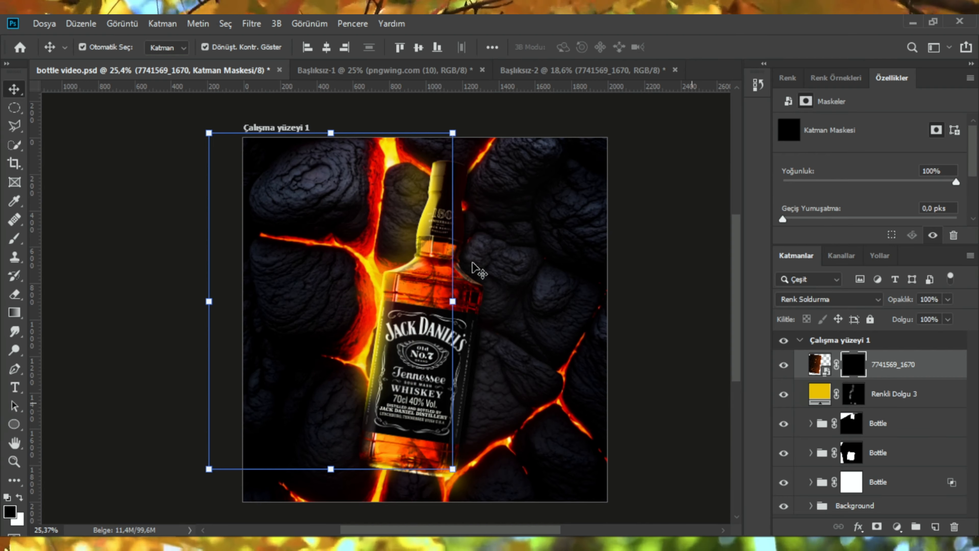
# Step: Paint white on the particles mask to reveal embers around the bottle's neck and left side
pyautogui.press('b')
pyautogui.moveTo(410, 262)
pyautogui.mouseDown()
pyautogui.moveTo(386, 255)
pyautogui.moveTo(385, 16)
pyautogui.mouseUp()
pyautogui.scroll(3, 402, 245)
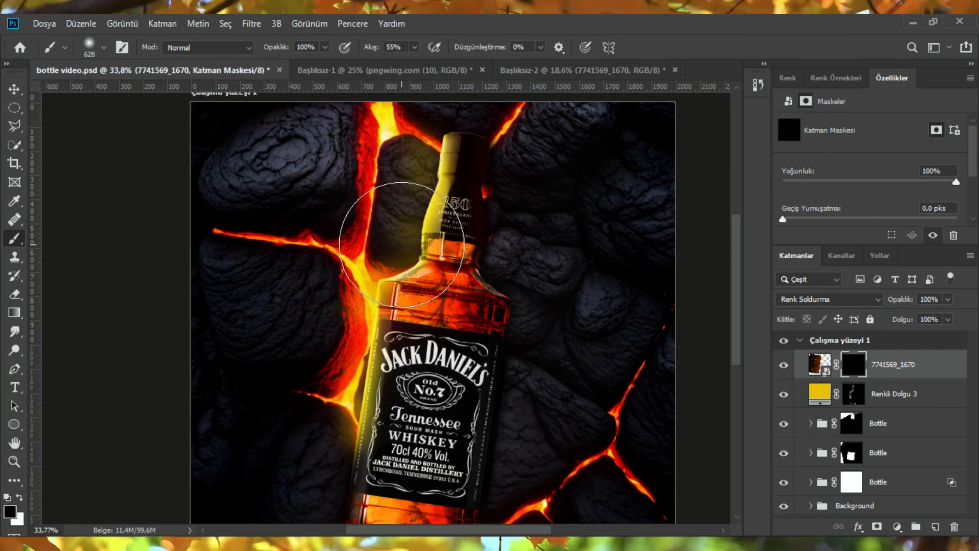
pyautogui.press('x')
pyautogui.moveTo(414, 173)
pyautogui.mouseDown()
pyautogui.moveTo(411, 226)
pyautogui.moveTo(440, 212)
pyautogui.mouseUp()
pyautogui.scroll(8, 444, 205)
pyautogui.moveTo(370, 462); pyautogui.dragTo(385, 455)
pyautogui.scroll(-2, 386, 455)
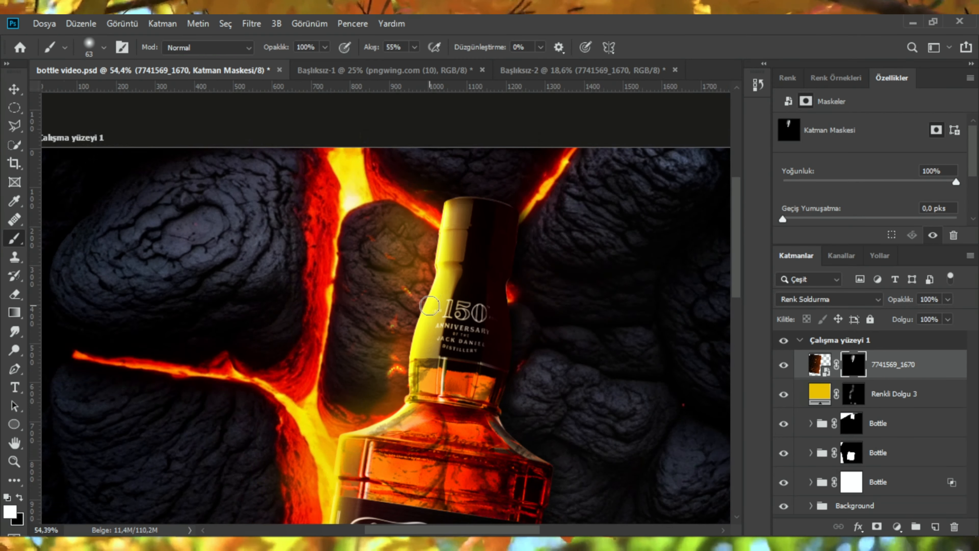
pyautogui.scroll(3, 427, 266)
pyautogui.moveTo(443, 248)
pyautogui.mouseDown()
pyautogui.moveTo(412, 355)
pyautogui.moveTo(412, 413)
pyautogui.mouseUp()
pyautogui.scroll(-4, 411, 409)
pyautogui.scroll(3, 403, 354)
pyautogui.scroll(-4, 405, 355)
pyautogui.moveTo(331, 382)
pyautogui.mouseDown()
pyautogui.moveTo(369, 365)
pyautogui.moveTo(383, 231)
pyautogui.moveTo(318, 390)
pyautogui.mouseUp()
pyautogui.scroll(1, 347, 232)
pyautogui.moveTo(318, 416); pyautogui.dragTo(309, 228)
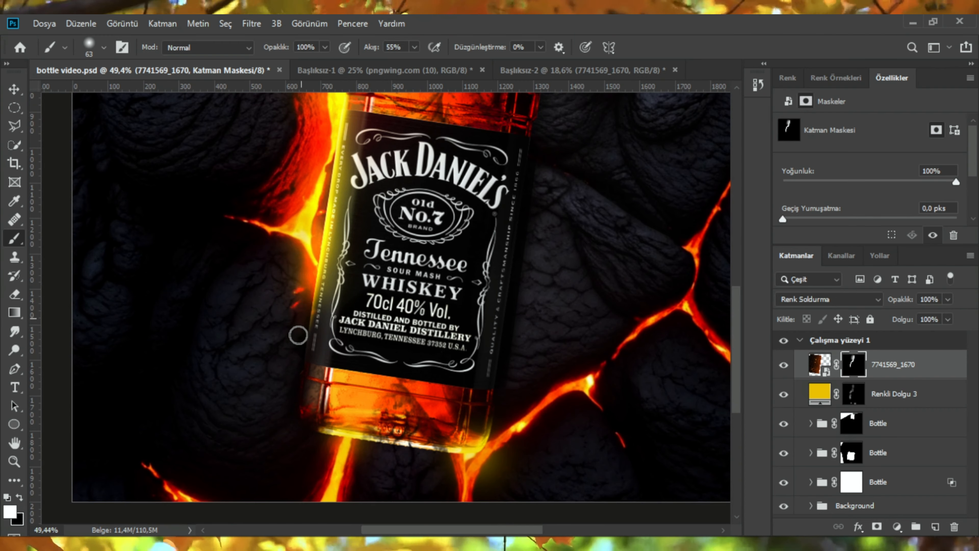
pyautogui.moveTo(291, 271); pyautogui.dragTo(267, 286)
pyautogui.scroll(-3, 283, 293)
pyautogui.moveTo(283, 293); pyautogui.dragTo(285, 329)
pyautogui.moveTo(307, 178); pyautogui.dragTo(260, 255)
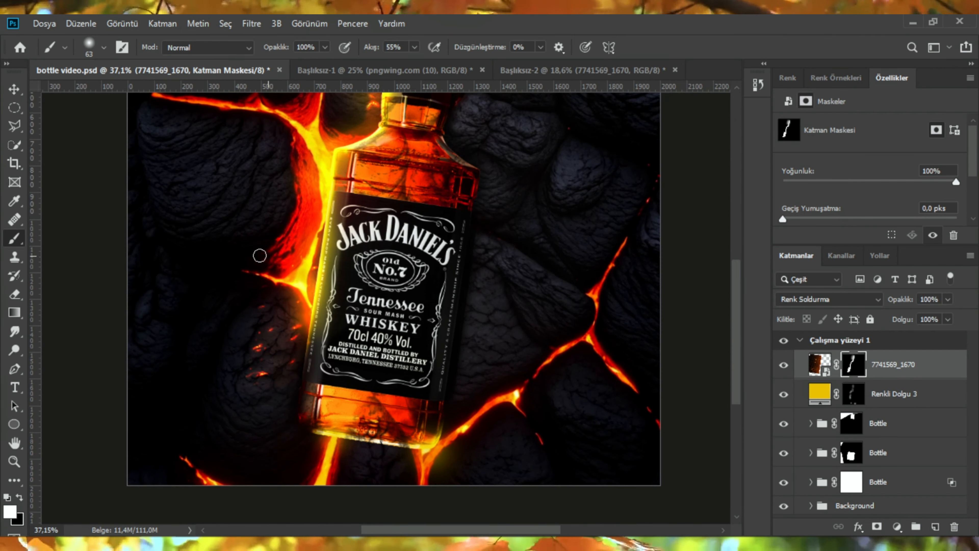
pyautogui.scroll(4, 278, 231)
pyautogui.moveTo(265, 296); pyautogui.dragTo(278, 297)
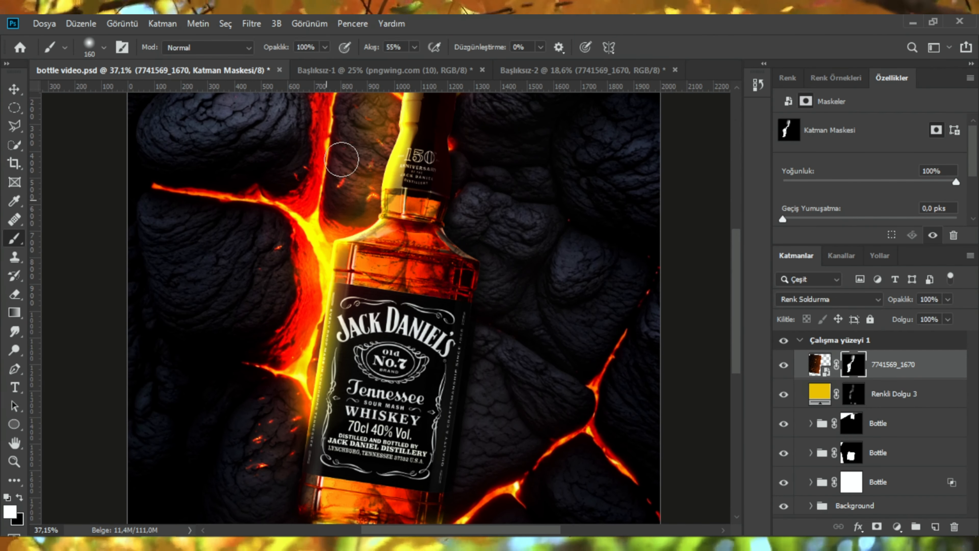
pyautogui.scroll(5, 341, 159)
pyautogui.scroll(-2, 296, 308)
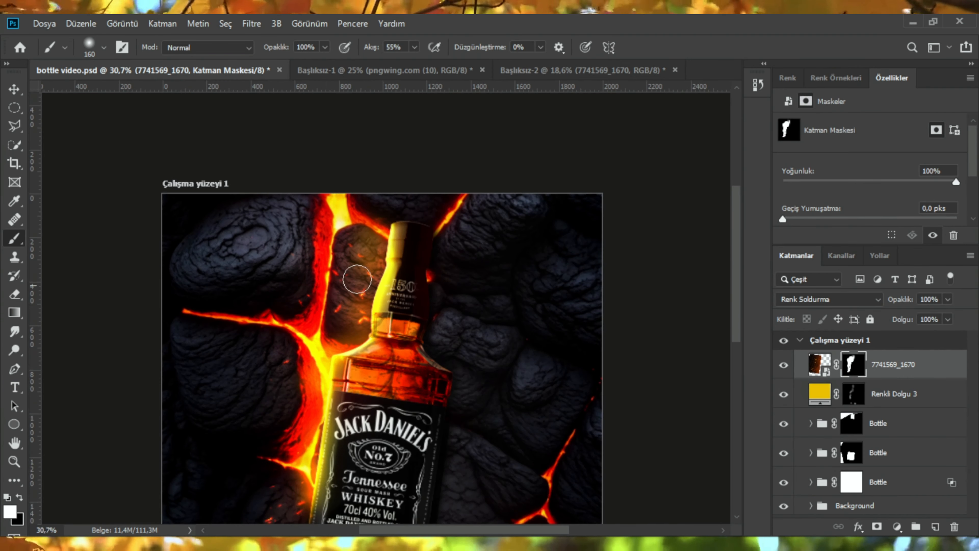
pyautogui.scroll(-3, 344, 366)
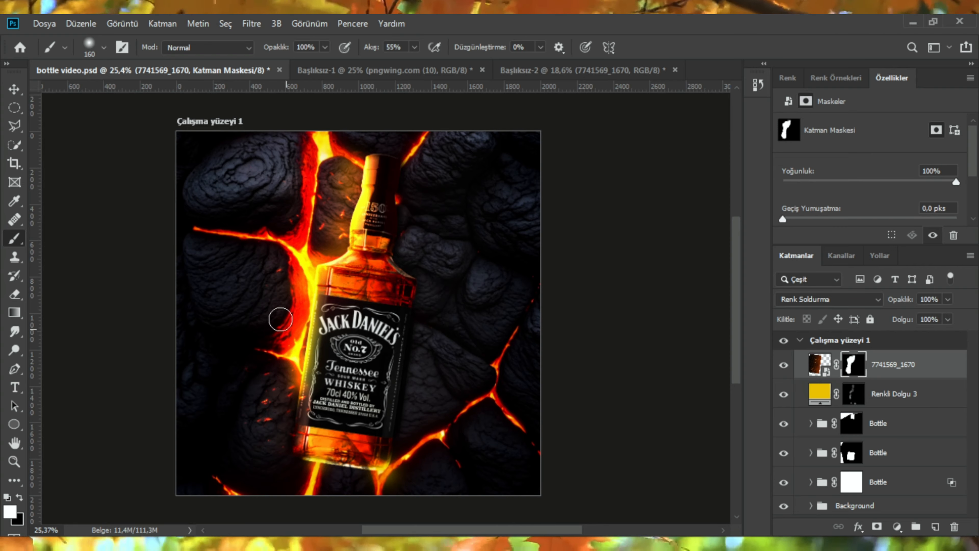
pyautogui.scroll(-2, 303, 255)
pyautogui.scroll(4, 324, 239)
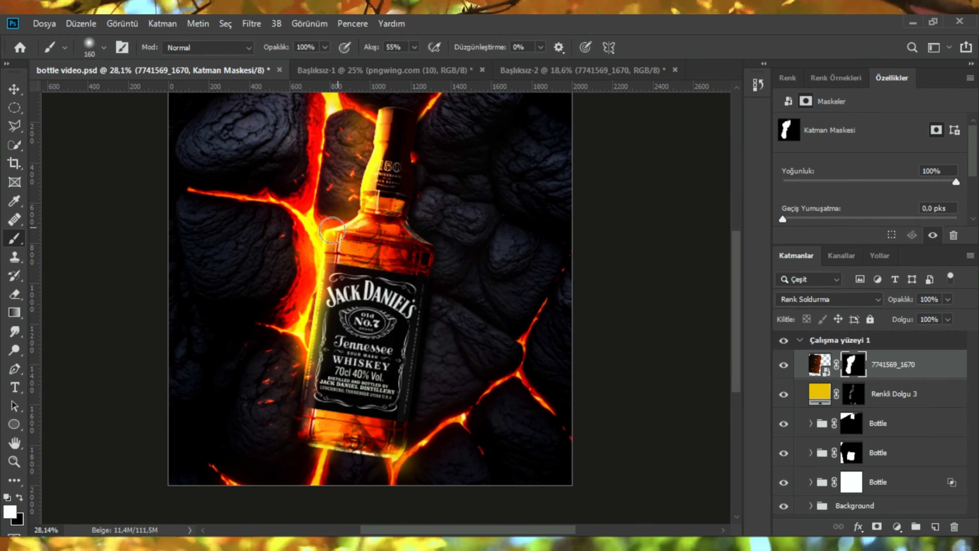
pyautogui.scroll(8, 298, 452)
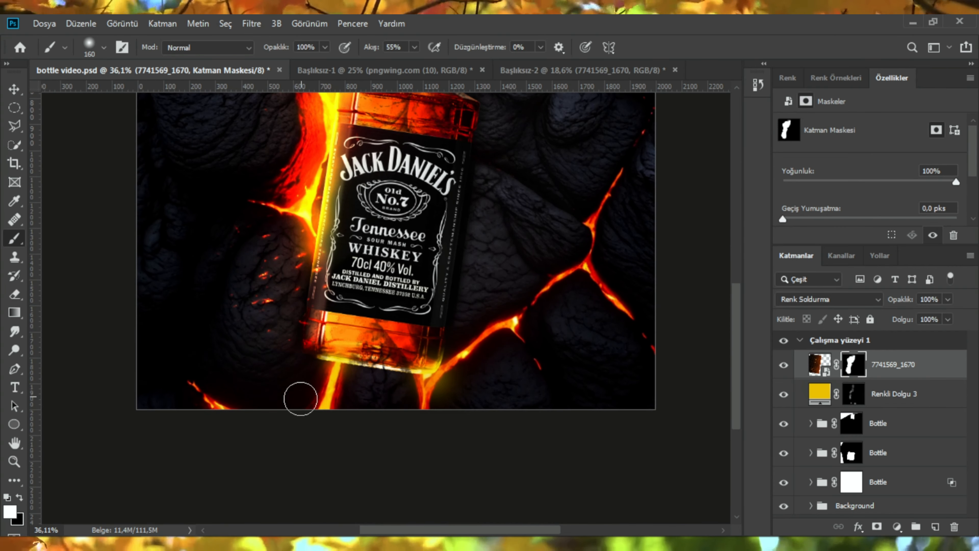
# Step: Bring the fire image into the bottle document, rotate it and place it along the bottle's left side
pyautogui.press('x')
pyautogui.scroll(-7, 336, 350)
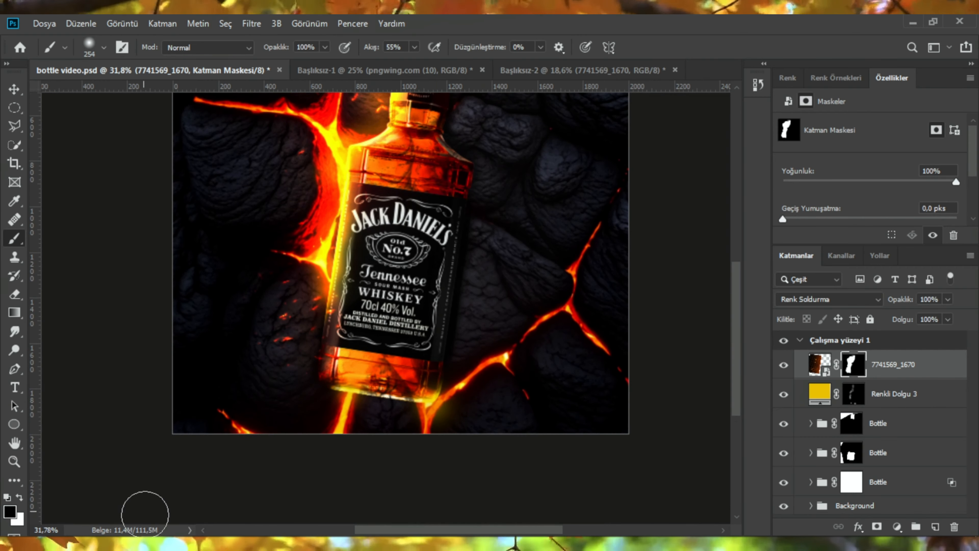
pyautogui.click(142, 543)
pyautogui.click(114, 496)
pyautogui.click(518, 71)
pyautogui.press('v')
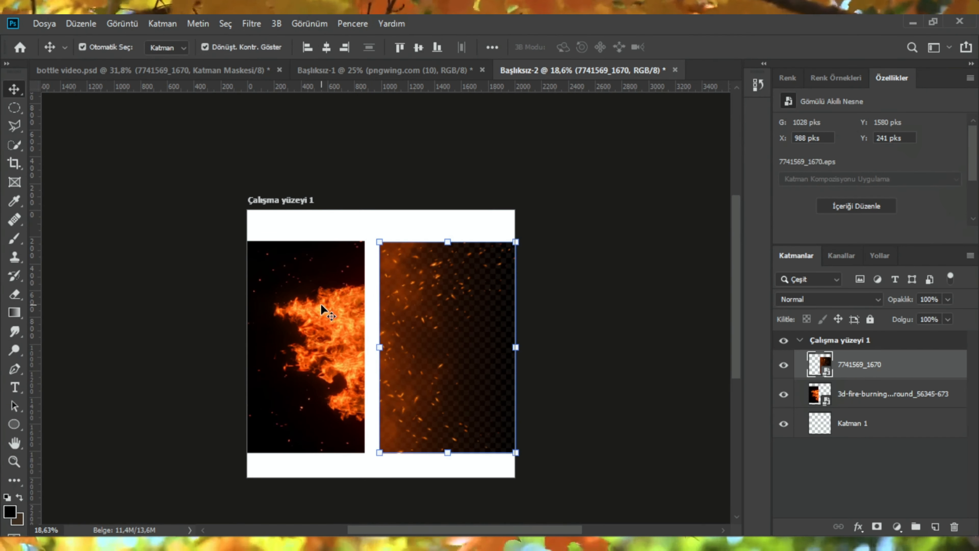
pyautogui.moveTo(323, 306)
pyautogui.mouseDown()
pyautogui.moveTo(278, 74)
pyautogui.moveTo(231, 270)
pyautogui.moveTo(362, 227)
pyautogui.mouseUp()
pyautogui.scroll(-3, 427, 249)
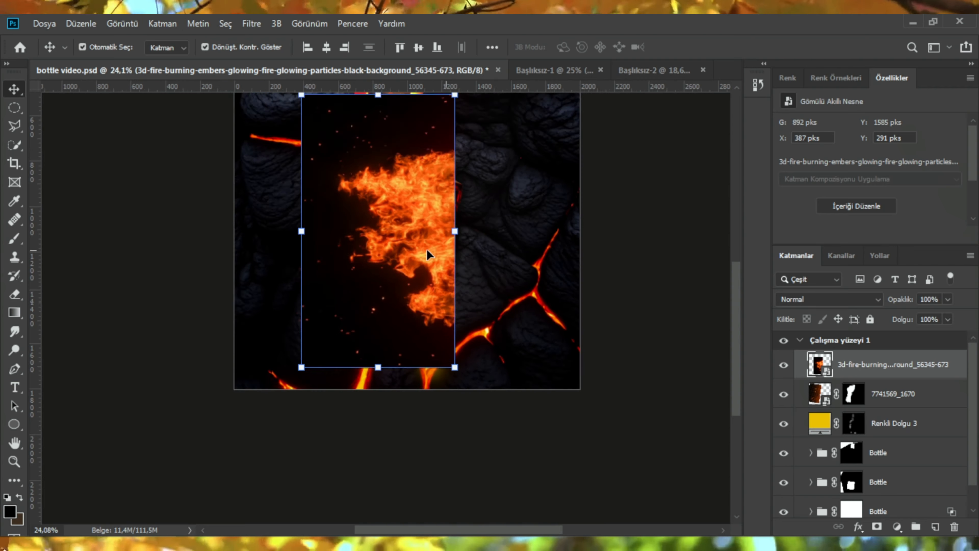
pyautogui.scroll(1, 427, 249)
pyautogui.moveTo(467, 122); pyautogui.dragTo(493, 140)
pyautogui.moveTo(407, 229); pyautogui.dragTo(348, 226)
pyautogui.moveTo(420, 133); pyautogui.dragTo(424, 129)
pyautogui.moveTo(373, 234); pyautogui.dragTo(378, 216)
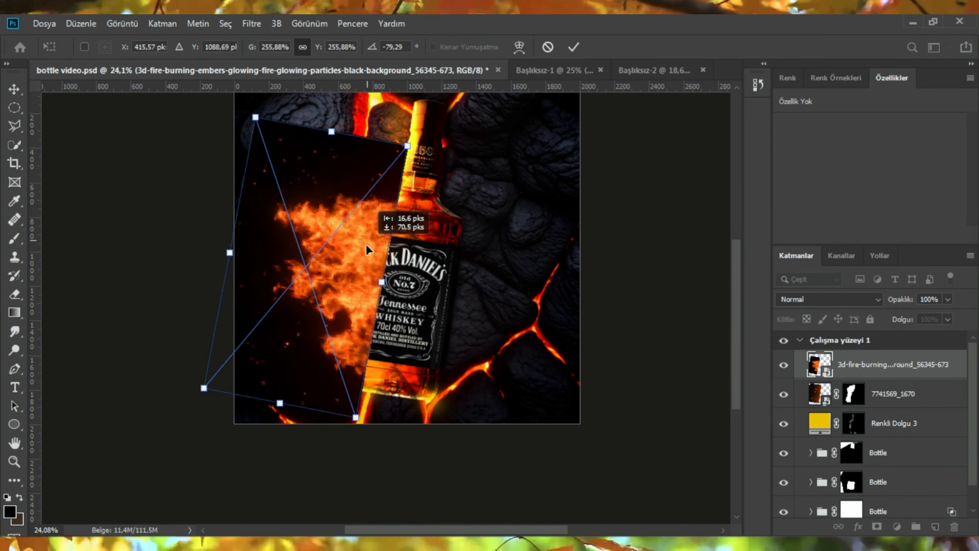
pyautogui.click(573, 47)
# Step: Set the fire layer's blend mode to Açıklaştır and give it an inverted black layer mask
pyautogui.click(803, 300)
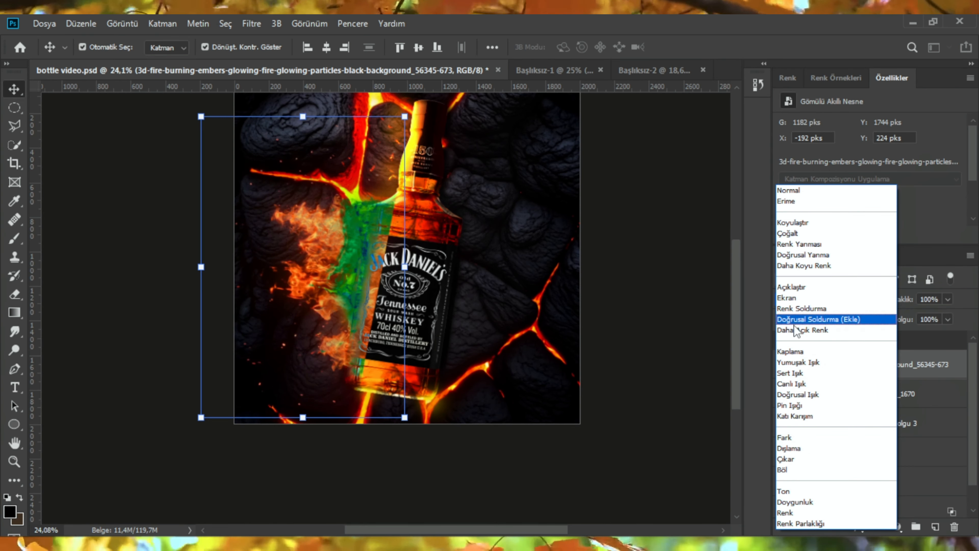
pyautogui.click(796, 287)
pyautogui.click(852, 366)
pyautogui.hotkey('ctrl', 'i')
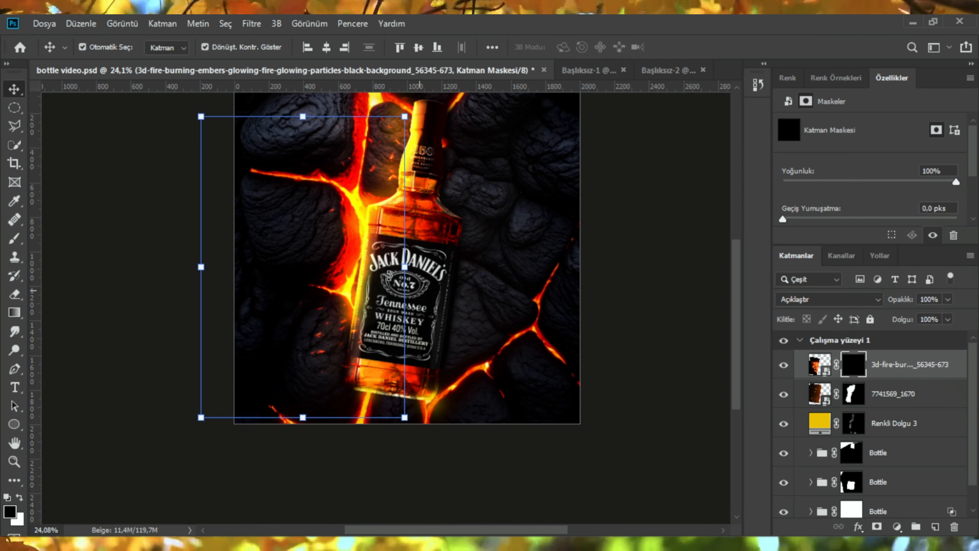
# Step: Paint white on the fire layer's mask with the brush to reveal flames along the bottle's left side
pyautogui.scroll(7, 379, 264)
pyautogui.press('b')
pyautogui.scroll(-1, 378, 277)
pyautogui.press('x')
pyautogui.scroll(4, 365, 288)
pyautogui.moveTo(367, 284); pyautogui.dragTo(354, 285)
pyautogui.click(364, 284)
pyautogui.scroll(-1, 359, 330)
pyautogui.scroll(3, 358, 270)
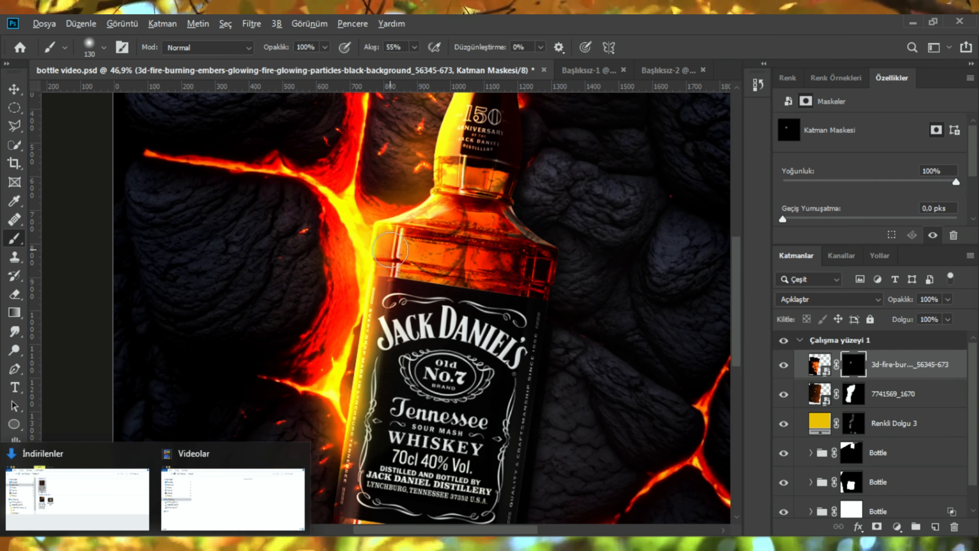
pyautogui.moveTo(361, 235); pyautogui.dragTo(356, 277)
pyautogui.moveTo(341, 369); pyautogui.dragTo(331, 405)
pyautogui.moveTo(366, 261); pyautogui.dragTo(357, 261)
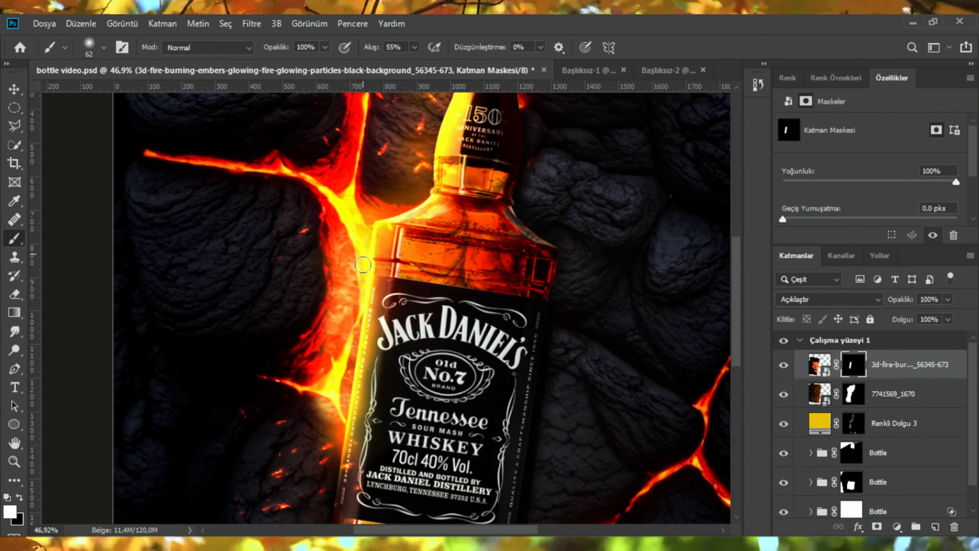
pyautogui.scroll(-4, 349, 302)
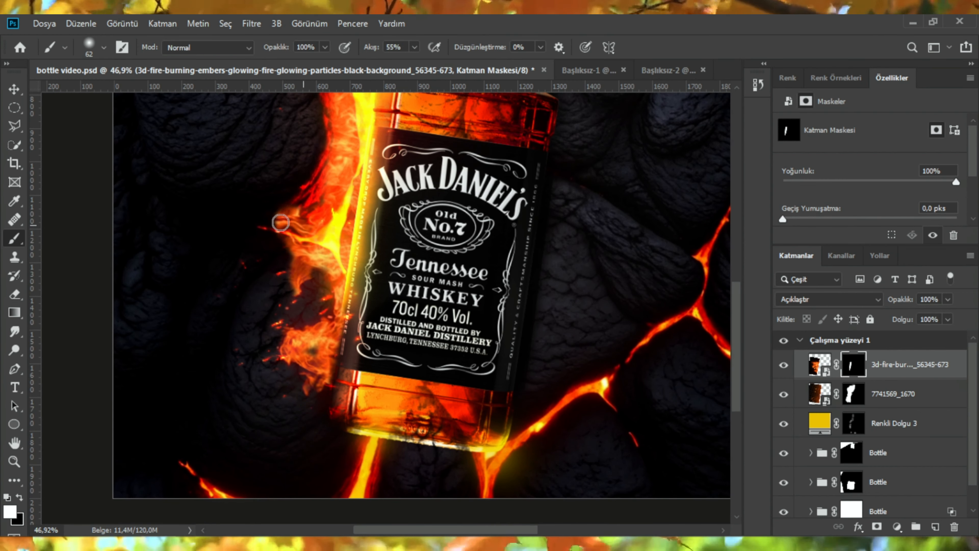
pyautogui.moveTo(281, 222)
pyautogui.mouseDown()
pyautogui.moveTo(284, 180)
pyautogui.moveTo(299, 174)
pyautogui.moveTo(327, 226)
pyautogui.moveTo(262, 278)
pyautogui.mouseUp()
pyautogui.scroll(-1, 320, 205)
pyautogui.scroll(2, 320, 216)
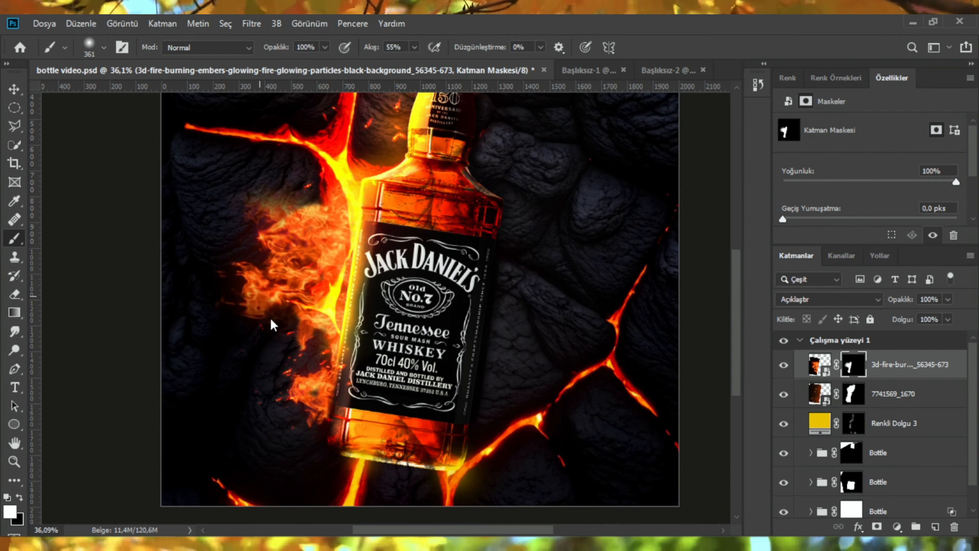
pyautogui.moveTo(273, 325); pyautogui.dragTo(241, 311)
pyautogui.scroll(2, 251, 335)
pyautogui.moveTo(258, 269); pyautogui.dragTo(288, 219)
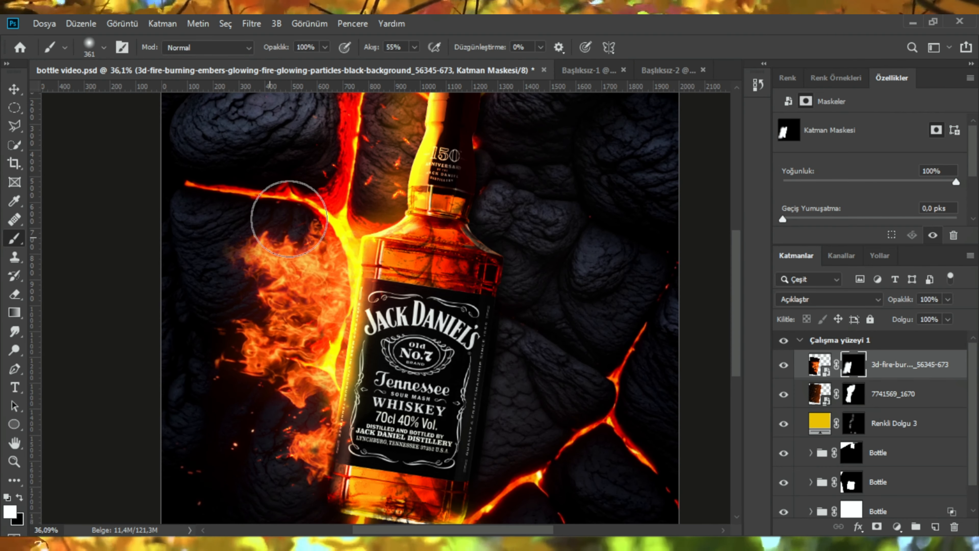
pyautogui.moveTo(330, 272); pyautogui.dragTo(351, 281)
pyautogui.scroll(2, 340, 294)
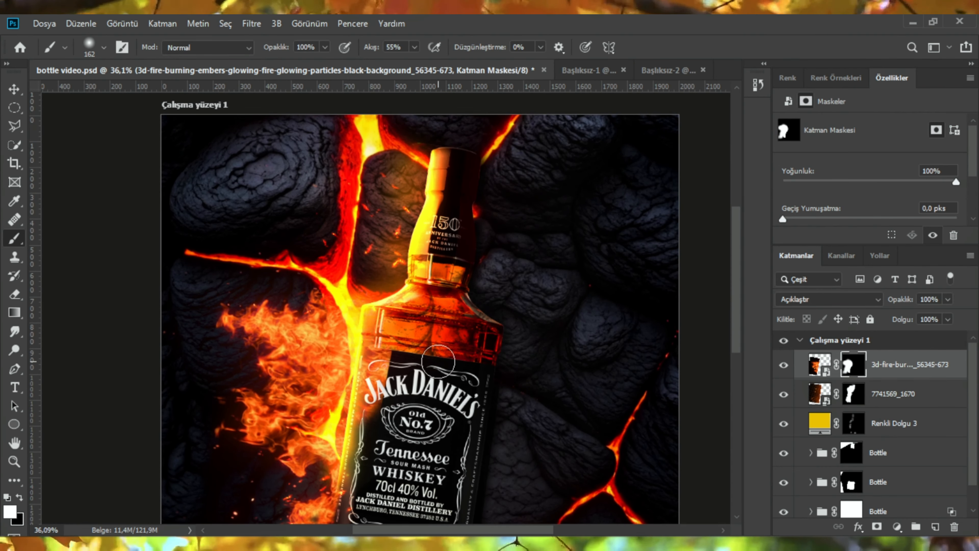
# Step: Paint black on the fire mask to hide flames covering the bottle's body and lower edge
pyautogui.press('x')
pyautogui.moveTo(430, 380); pyautogui.dragTo(461, 379)
pyautogui.moveTo(395, 385); pyautogui.dragTo(415, 336)
pyautogui.scroll(-4, 433, 339)
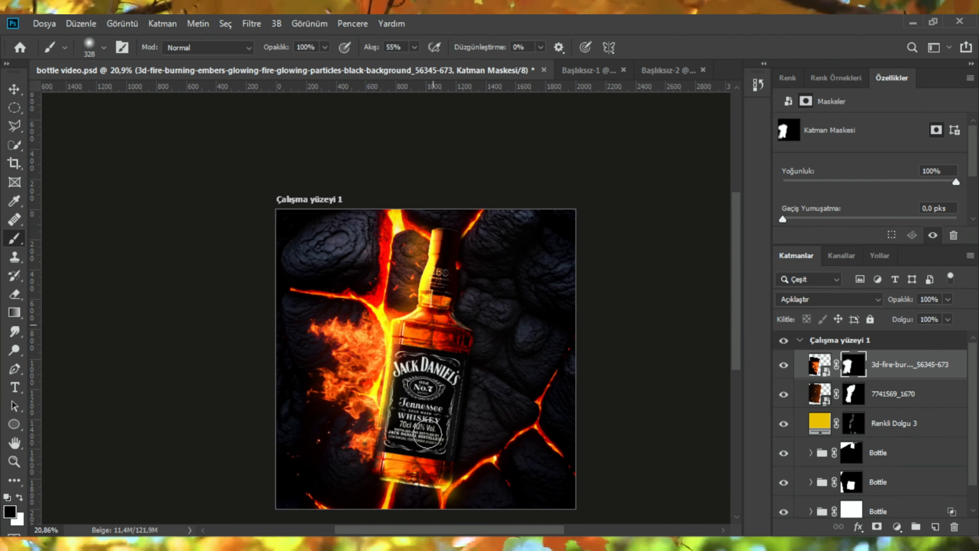
pyautogui.scroll(4, 454, 350)
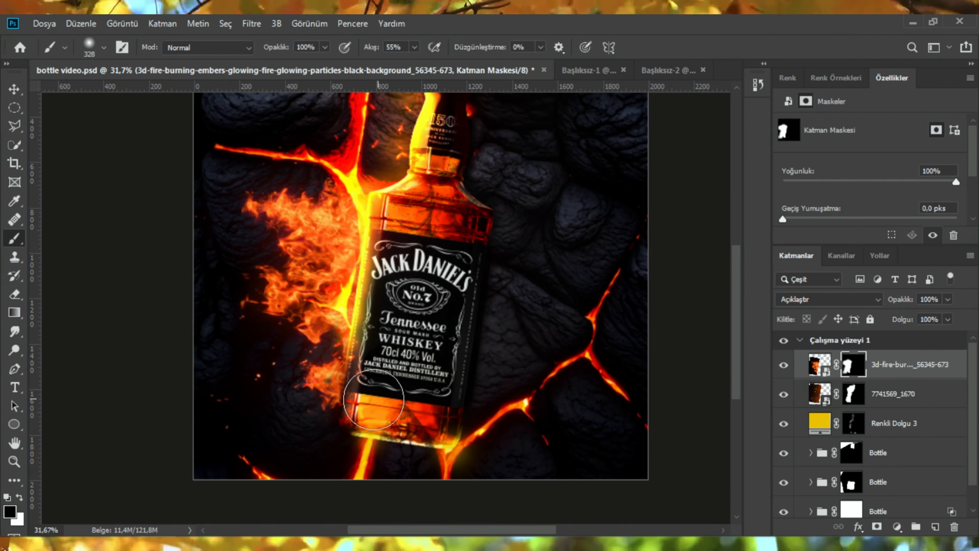
pyautogui.scroll(2, 335, 376)
pyautogui.scroll(-2, 327, 329)
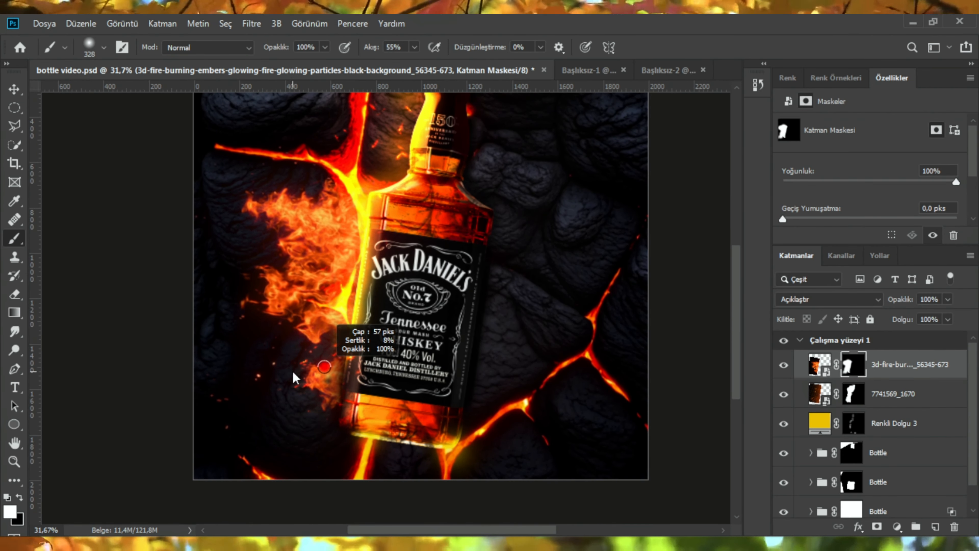
pyautogui.scroll(2, 335, 377)
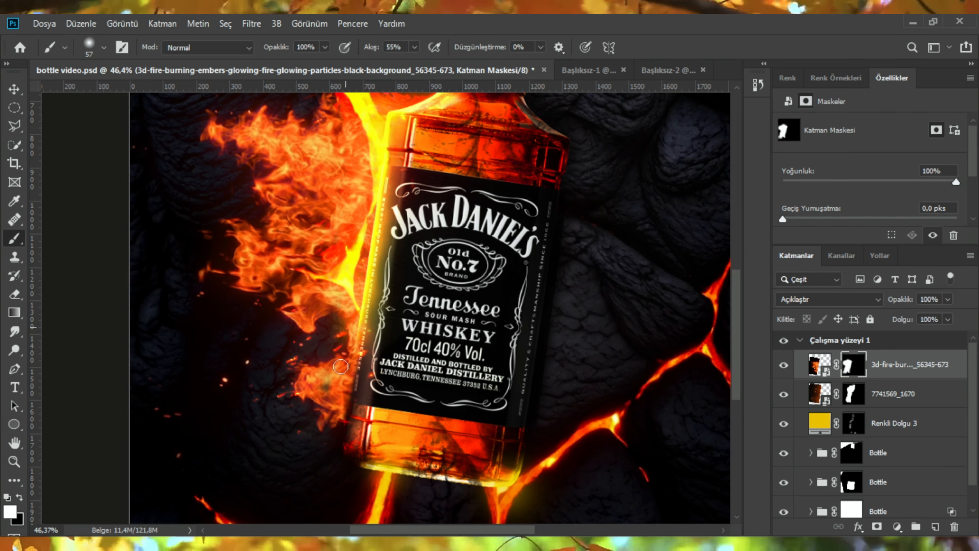
pyautogui.press('x')
pyautogui.moveTo(334, 428); pyautogui.dragTo(343, 414)
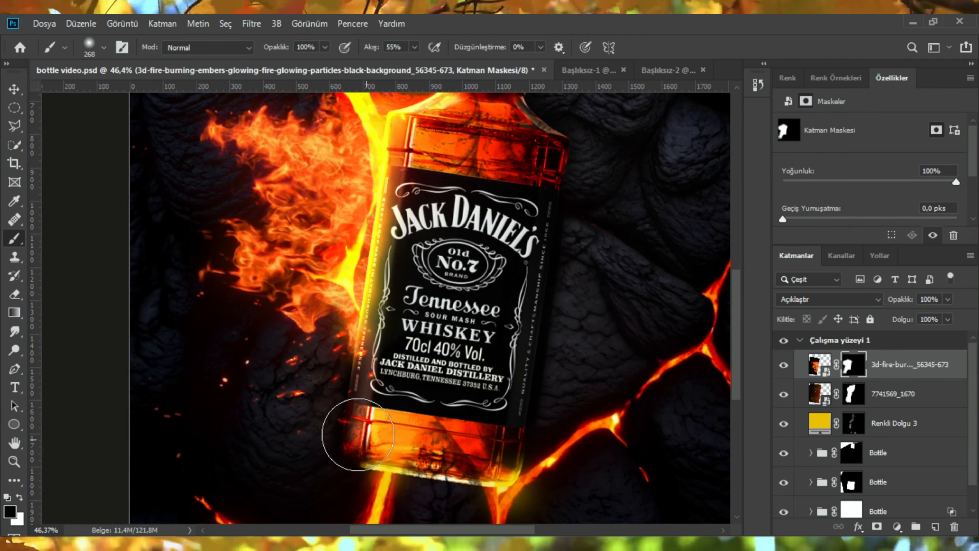
pyautogui.scroll(-3, 358, 434)
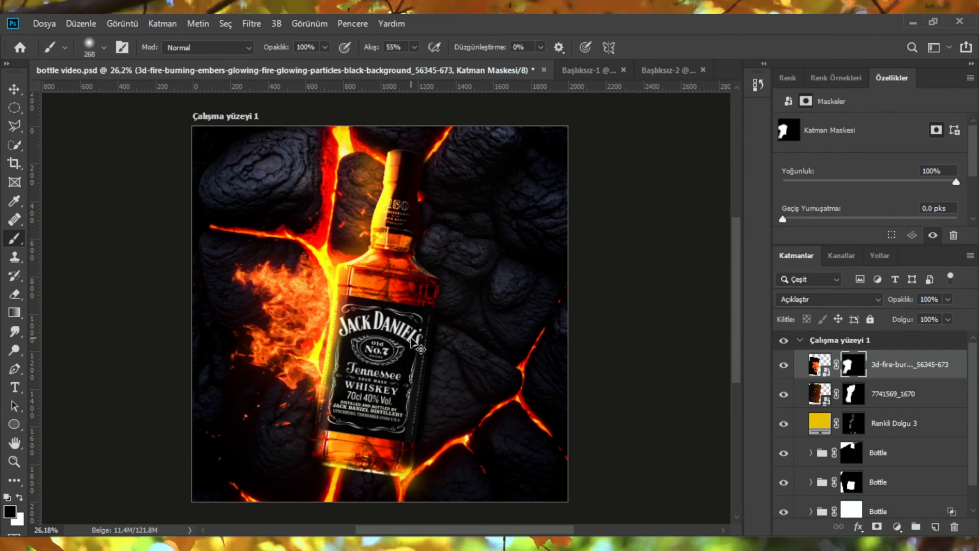
pyautogui.scroll(2, 412, 341)
pyautogui.scroll(-1, 452, 241)
# Step: Set the fire layer's blend mode to Doğrusal Soldurma (Ekle) and its opacity to 85%
pyautogui.click(819, 365)
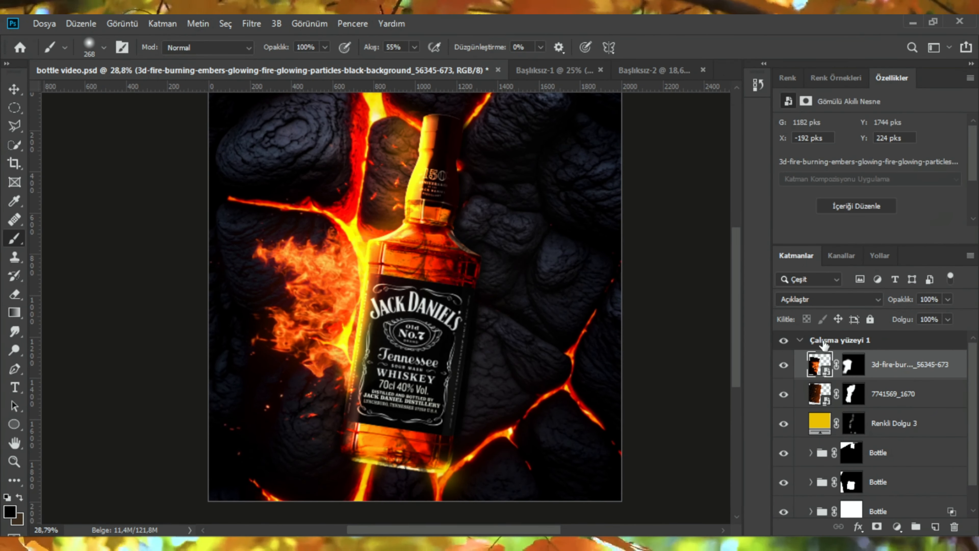
pyautogui.click(819, 299)
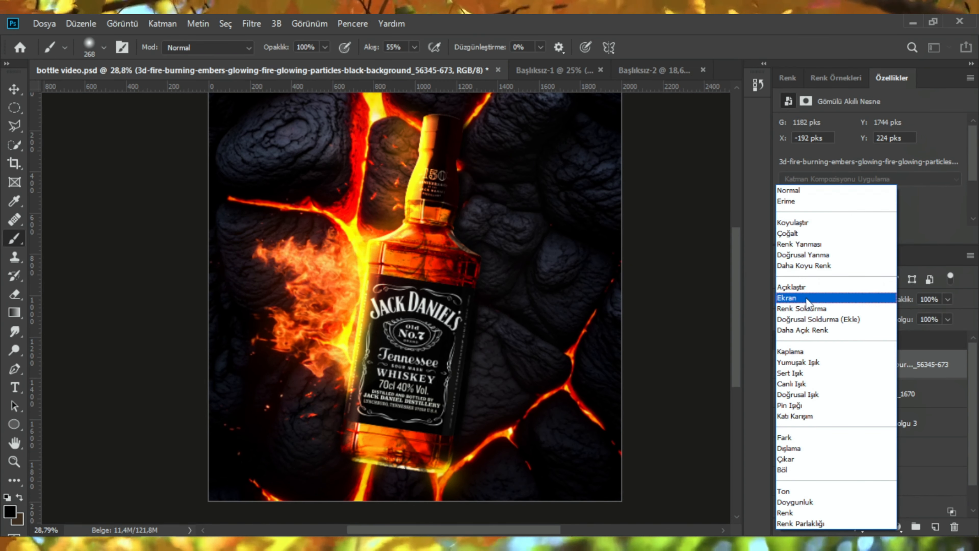
pyautogui.click(812, 319)
pyautogui.click(14, 89)
pyautogui.click(75, 174)
pyautogui.scroll(1, 305, 345)
pyautogui.click(311, 298)
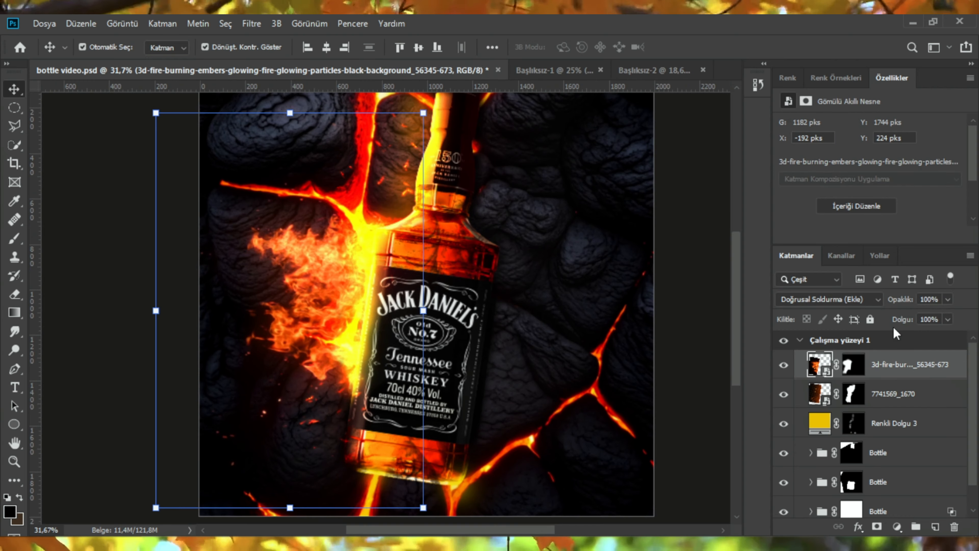
pyautogui.moveTo(905, 305); pyautogui.dragTo(890, 306)
pyautogui.click(687, 248)
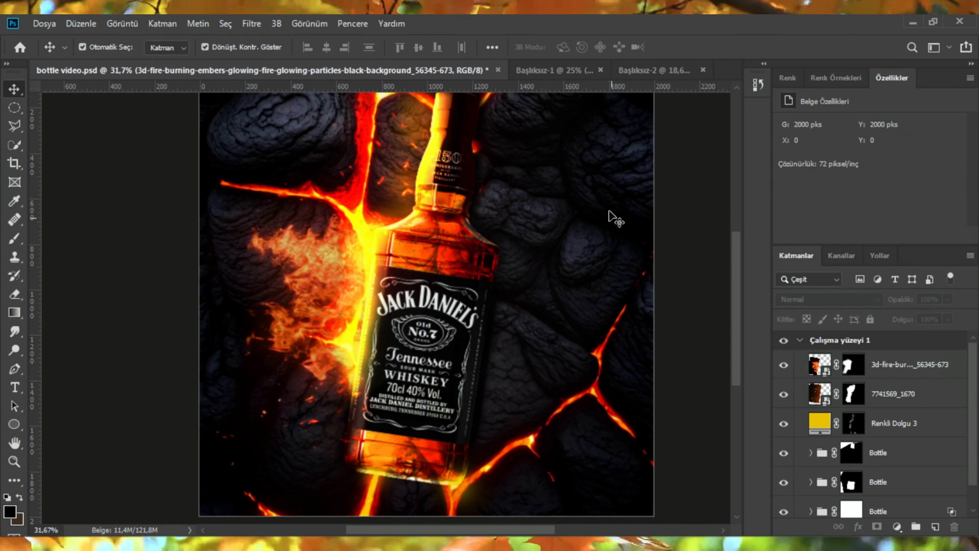
# Step: Nudge the fire layer slightly lower along the bottle's left side
pyautogui.scroll(-3, 540, 256)
pyautogui.scroll(5, 513, 254)
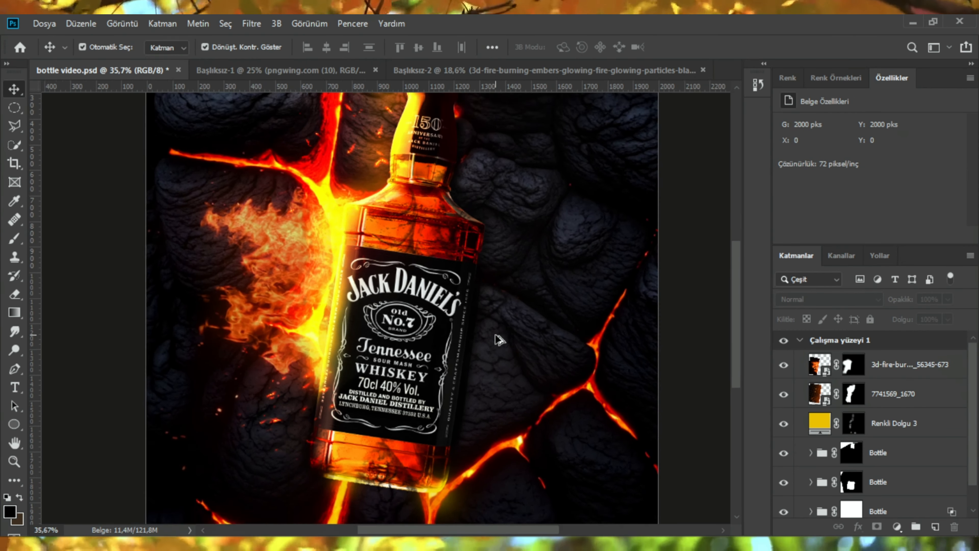
pyautogui.scroll(-2, 497, 339)
pyautogui.moveTo(446, 321); pyautogui.dragTo(469, 333)
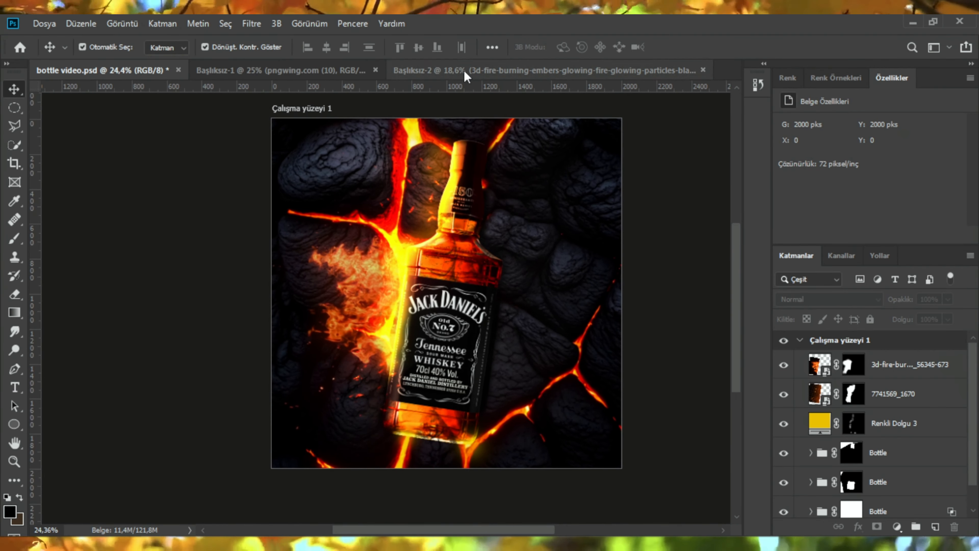
pyautogui.click(465, 71)
pyautogui.click(210, 68)
pyautogui.click(121, 76)
pyautogui.scroll(1, 476, 249)
pyautogui.scroll(2, 479, 256)
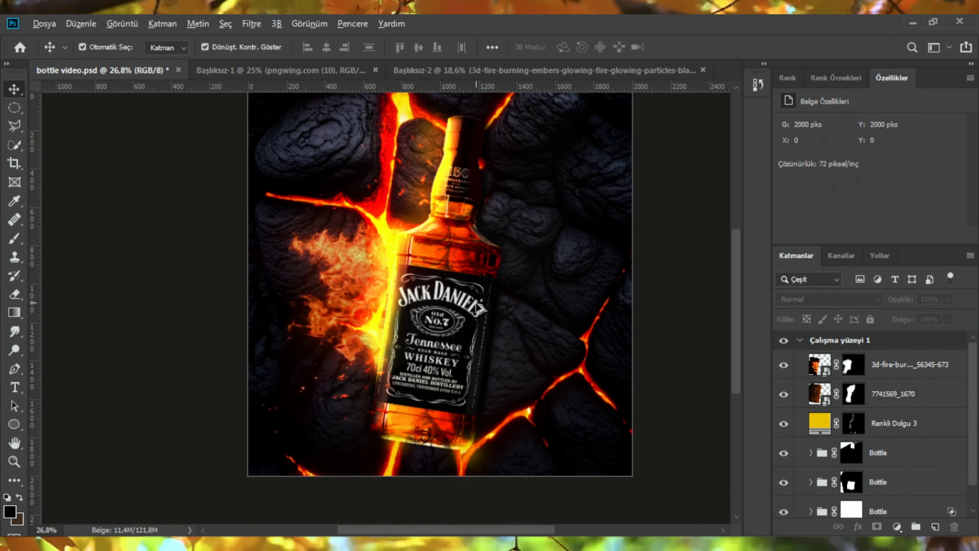
pyautogui.moveTo(301, 257); pyautogui.dragTo(303, 263)
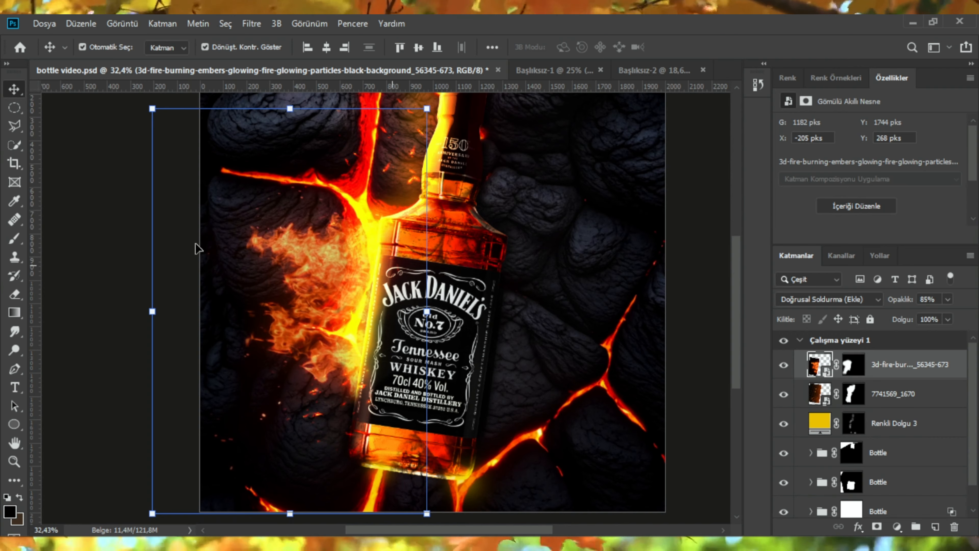
pyautogui.click(192, 244)
pyautogui.scroll(-3, 444, 288)
pyautogui.moveTo(471, 310); pyautogui.dragTo(483, 344)
pyautogui.scroll(2, 432, 324)
pyautogui.scroll(7, 377, 325)
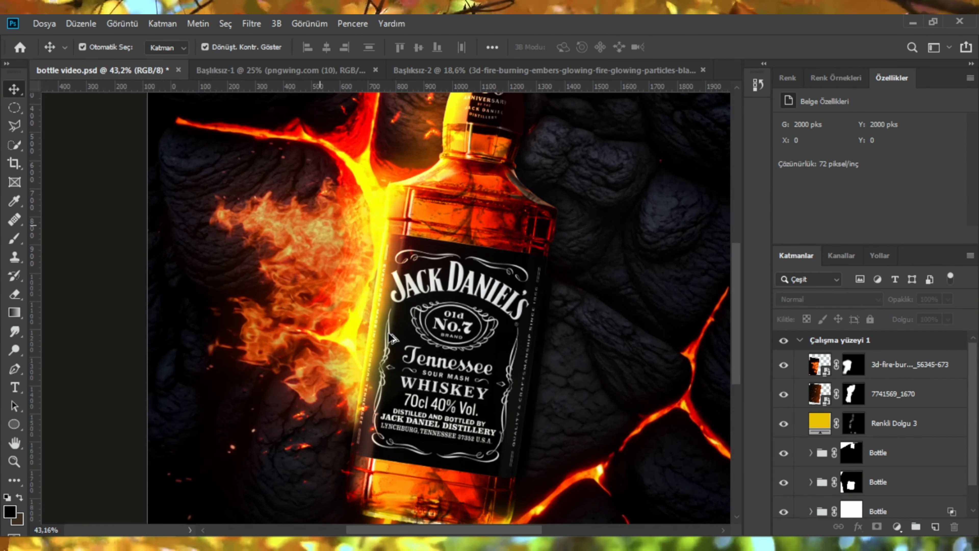
# Step: Refine the fire mask with the brush along the bottle's left edge beside the label
pyautogui.click(853, 371)
pyautogui.press('b')
pyautogui.keyDown('alt'); pyautogui.rightClick(396, 216); pyautogui.keyUp('alt')
pyautogui.moveTo(403, 187); pyautogui.dragTo(348, 495)
pyautogui.scroll(-3, 432, 260)
pyautogui.scroll(3, 376, 335)
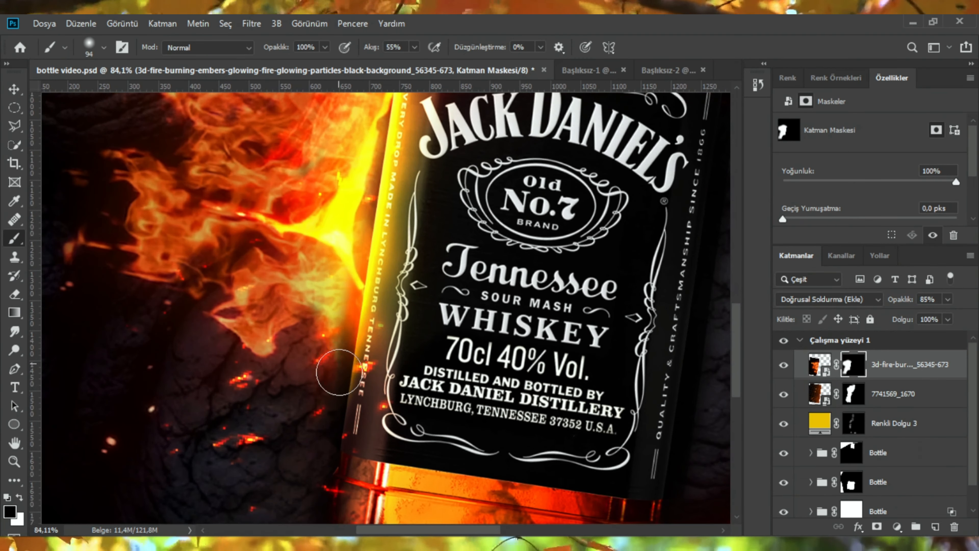
pyautogui.scroll(-10, 376, 352)
pyautogui.scroll(1, 375, 352)
pyautogui.keyDown('alt'); pyautogui.rightClick(377, 360); pyautogui.keyUp('alt')
pyautogui.scroll(5, 348, 351)
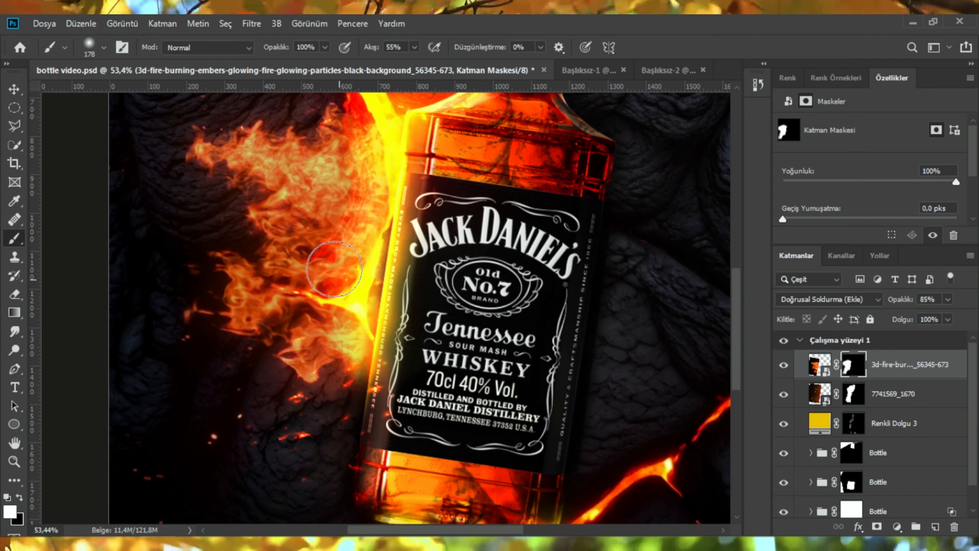
pyautogui.scroll(-8, 406, 347)
pyautogui.scroll(-1, 480, 319)
pyautogui.scroll(2, 480, 318)
pyautogui.click(14, 90)
pyautogui.click(670, 270)
pyautogui.scroll(-1, 670, 278)
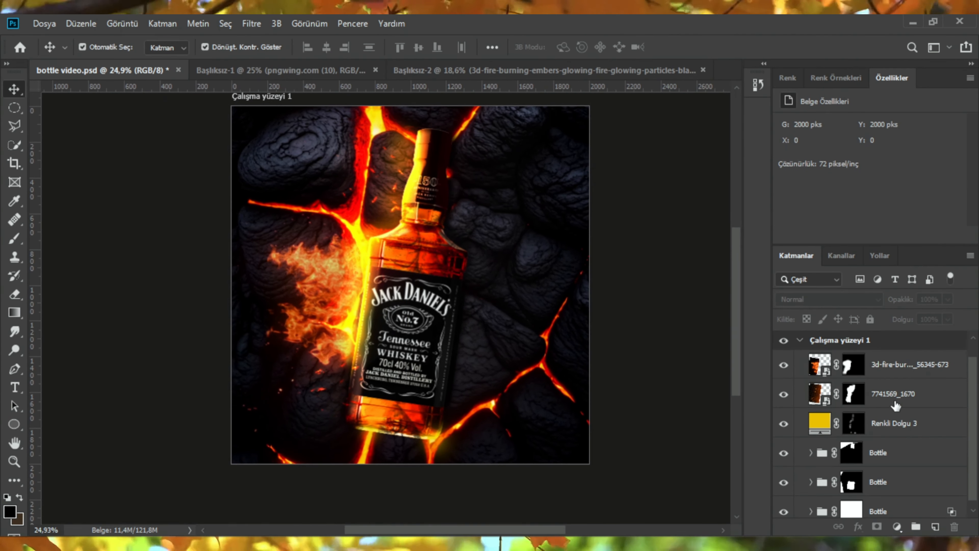
# Step: Group all layers and name the top group copy smart object
pyautogui.scroll(-3, 893, 403)
pyautogui.click(885, 512)
pyautogui.scroll(3, 886, 482)
pyautogui.keyDown('shift'); pyautogui.click(893, 367); pyautogui.keyUp('shift')
pyautogui.rightClick(885, 371)
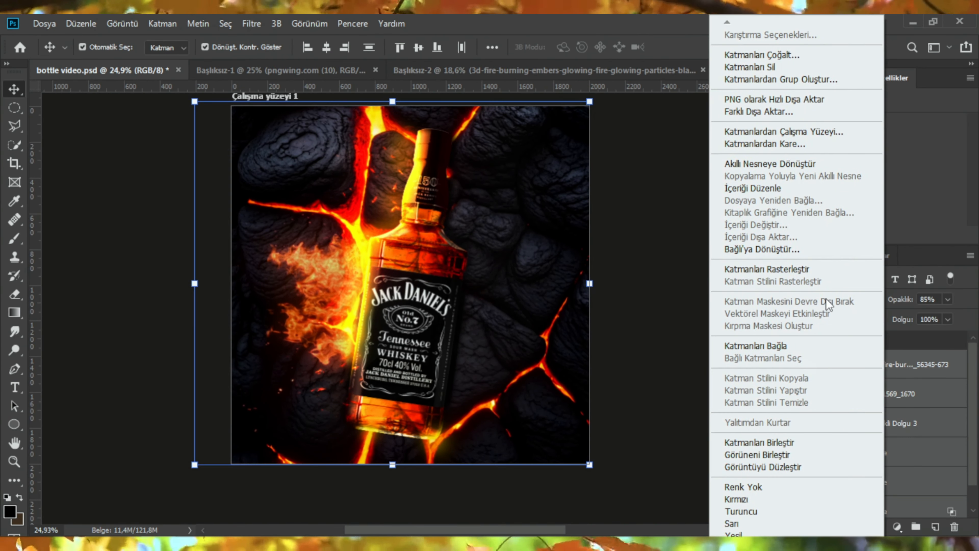
pyautogui.press('Escape')
pyautogui.hotkey('ctrl', 'g')
pyautogui.doubleClick(848, 363)
pyautogui.press('Return')
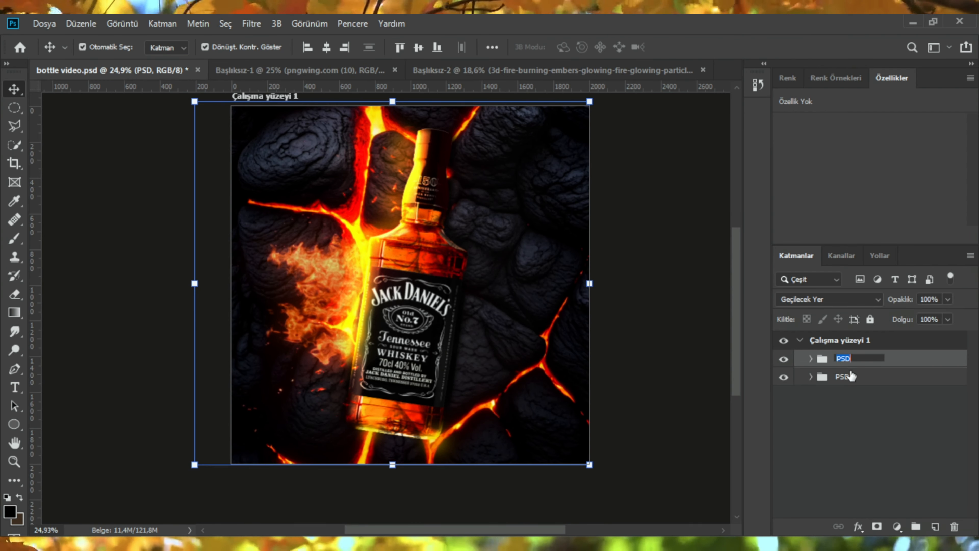
pyautogui.write('smart object')
pyautogui.press('Return')
# Step: Convert the smart object group into a smart object layer
pyautogui.click(853, 408)
pyautogui.click(850, 360)
pyautogui.rightClick(850, 360)
pyautogui.click(759, 213)
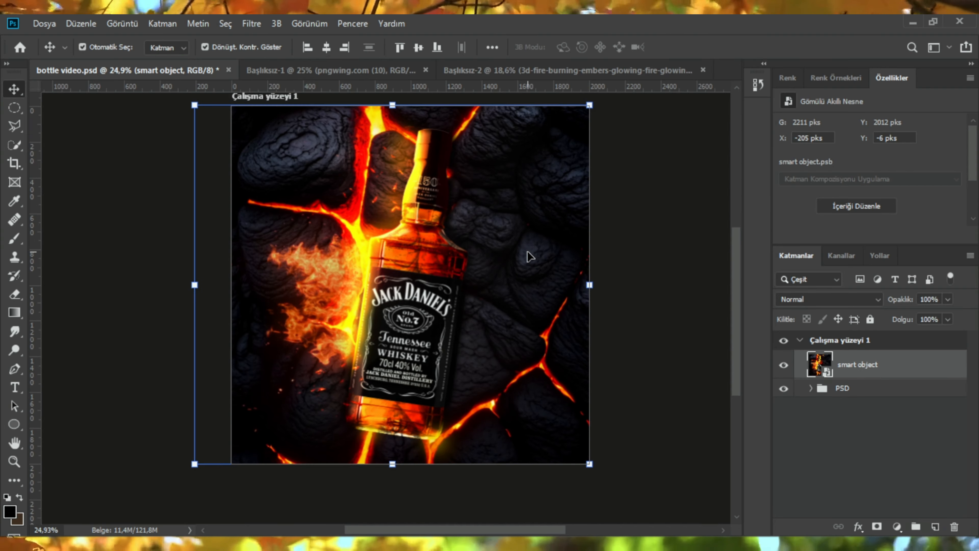
# Step: Open the Camera Raw filter on the smart object and set Keskinleştirme to 32 and Parazit Azaltma to 10
pyautogui.click(251, 23)
pyautogui.click(287, 111)
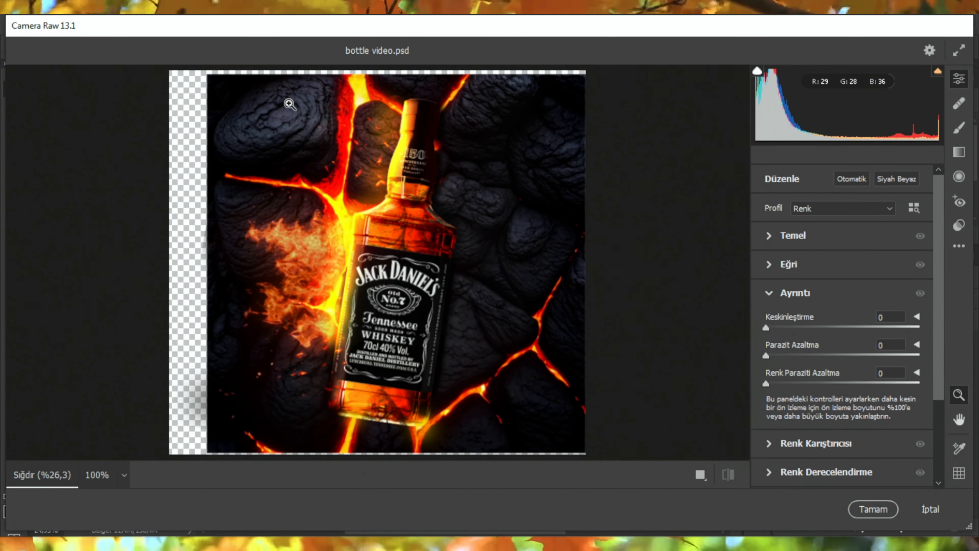
pyautogui.moveTo(766, 327); pyautogui.dragTo(799, 327)
pyautogui.click(779, 356)
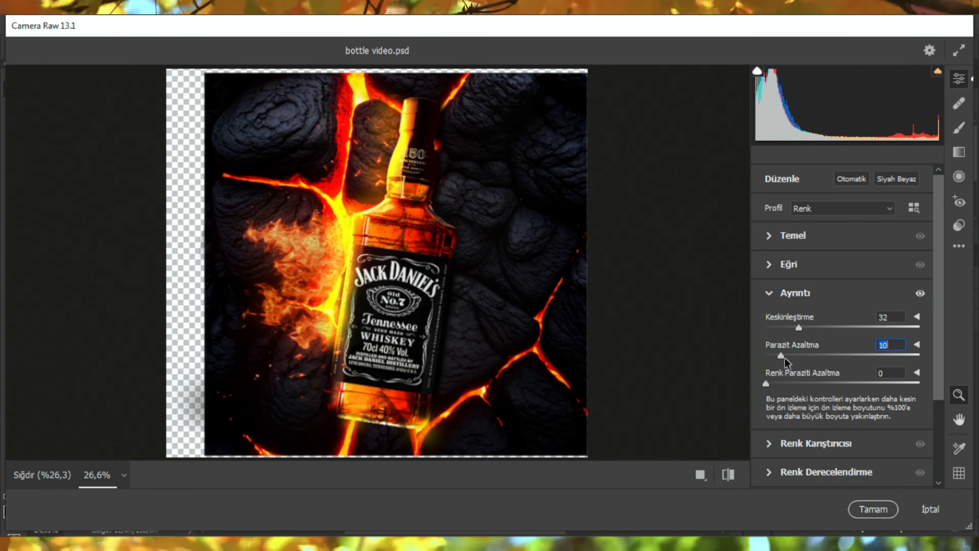
# Step: In the Temel section set Sıcaklık to +6, Pozlama to -0.15, Gölgeler to -8 and Netlik to +7
pyautogui.click(776, 243)
pyautogui.moveTo(843, 234); pyautogui.dragTo(850, 233)
pyautogui.moveTo(842, 292); pyautogui.dragTo(841, 293)
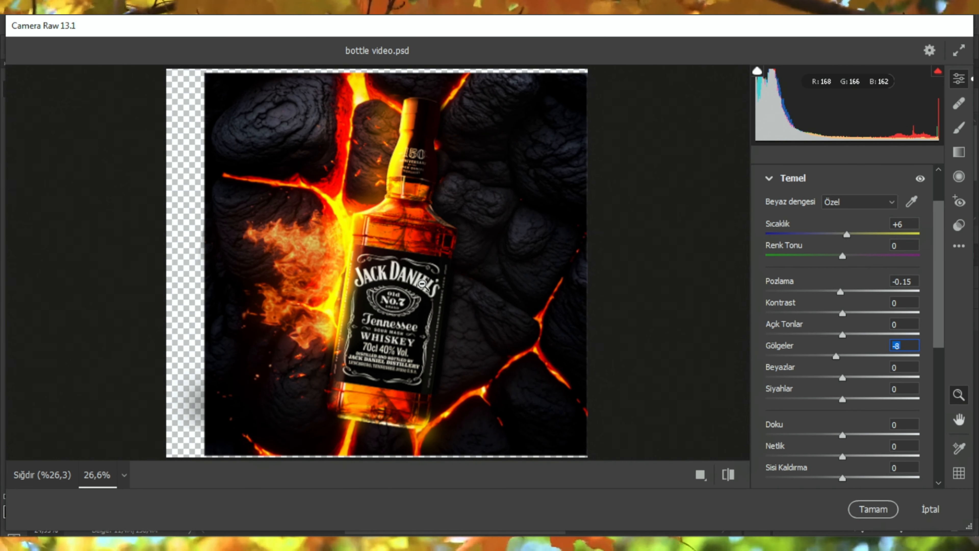
pyautogui.scroll(-5, 847, 354)
pyautogui.moveTo(846, 355); pyautogui.dragTo(848, 354)
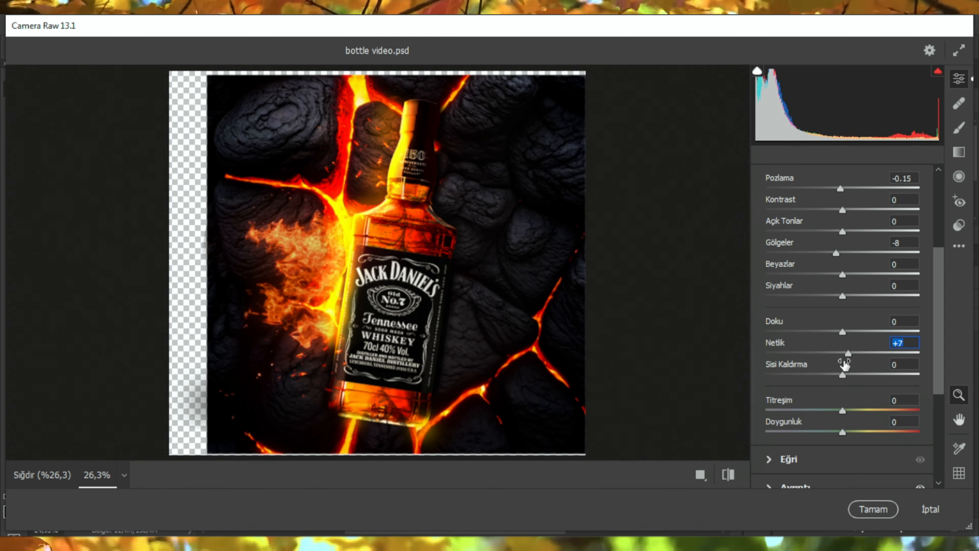
# Step: Expand the Efektler section and apply the Camera Raw filter
pyautogui.scroll(-1, 842, 369)
pyautogui.doubleClick(843, 374)
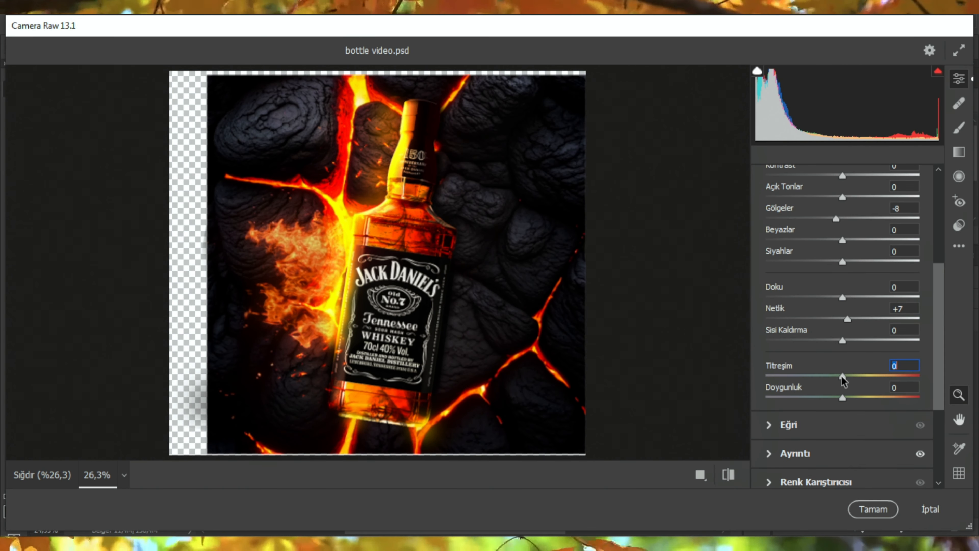
pyautogui.scroll(-4, 809, 424)
pyautogui.click(788, 442)
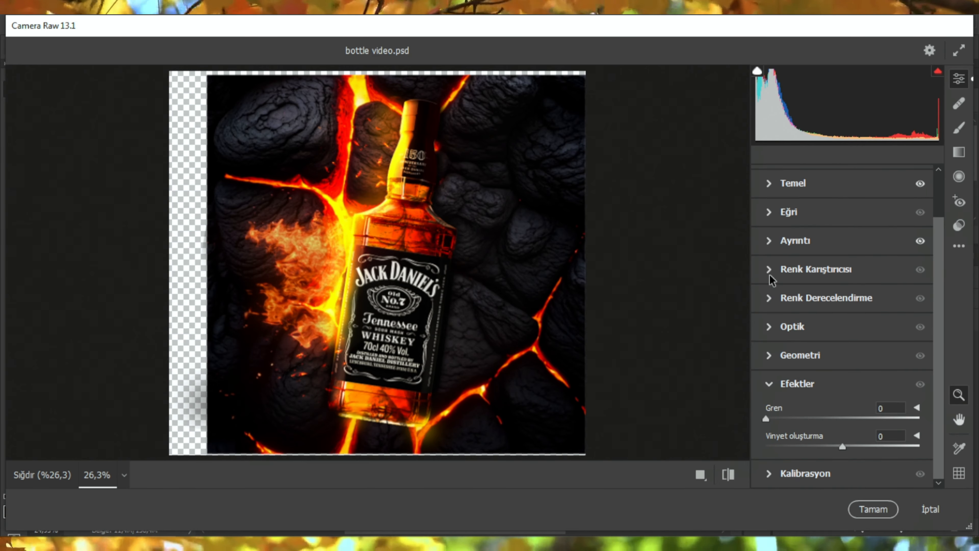
pyautogui.click(769, 298)
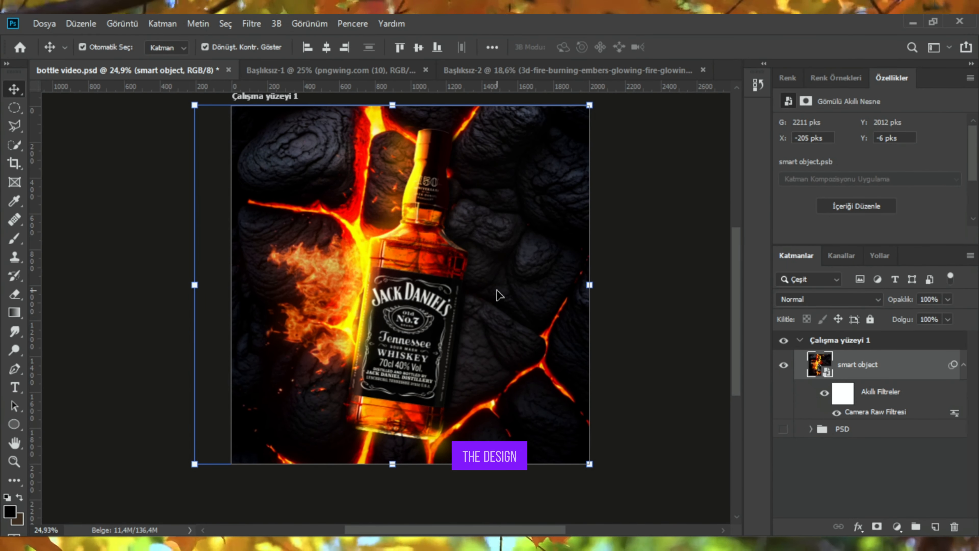